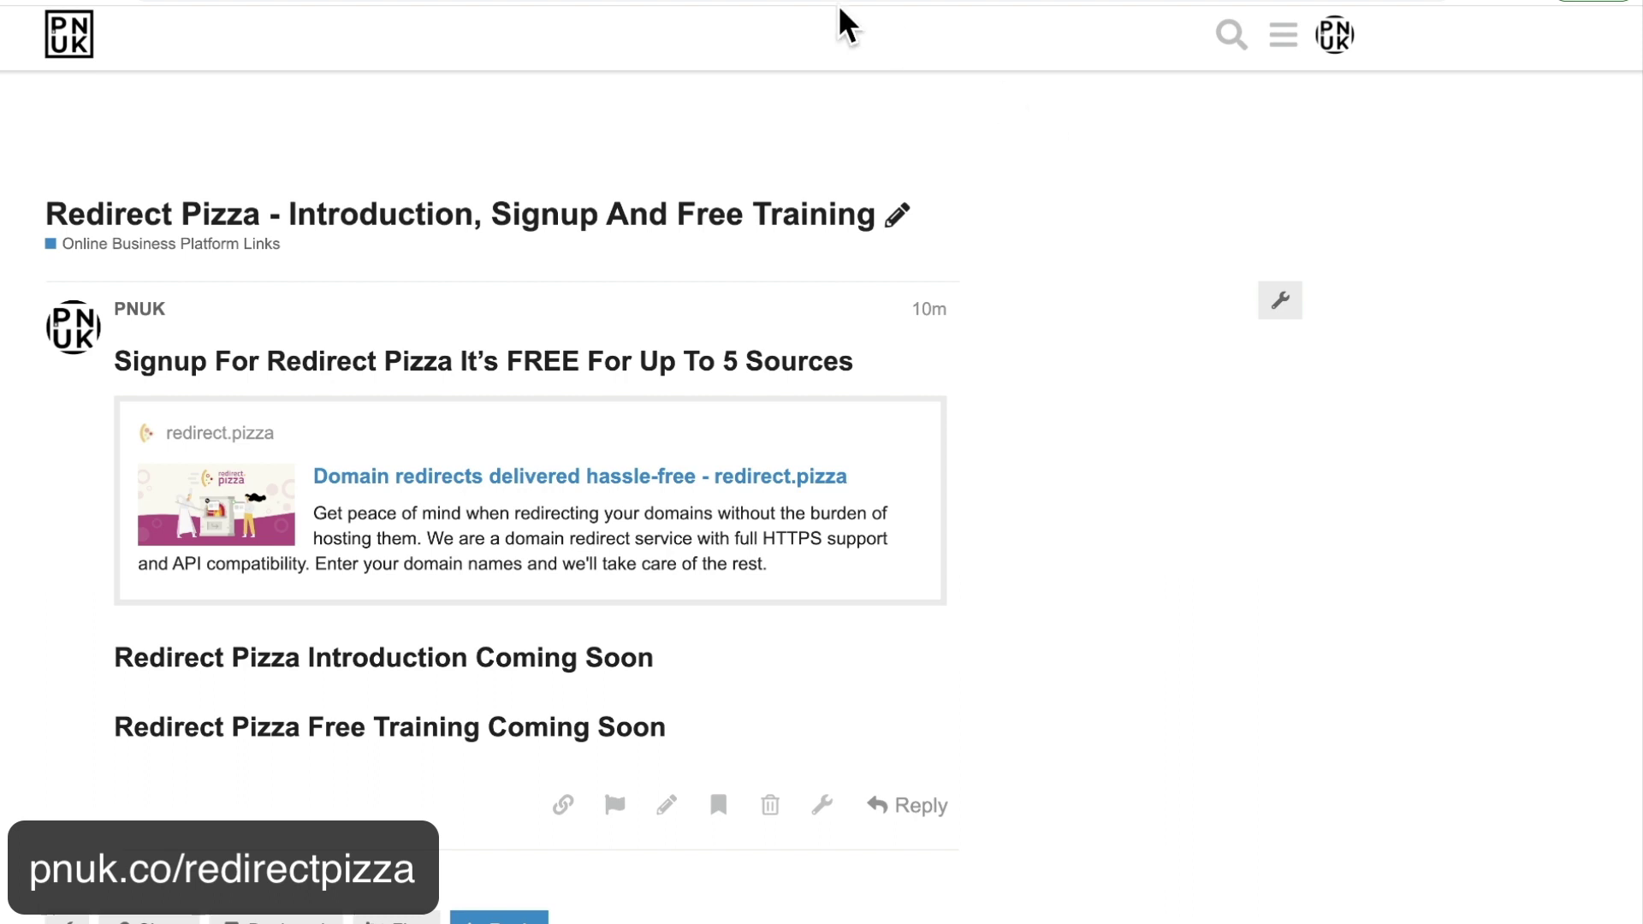
Switch to the GoDaddy tab showing thepnuk.com's DNS nameservers page.
click(738, 1)
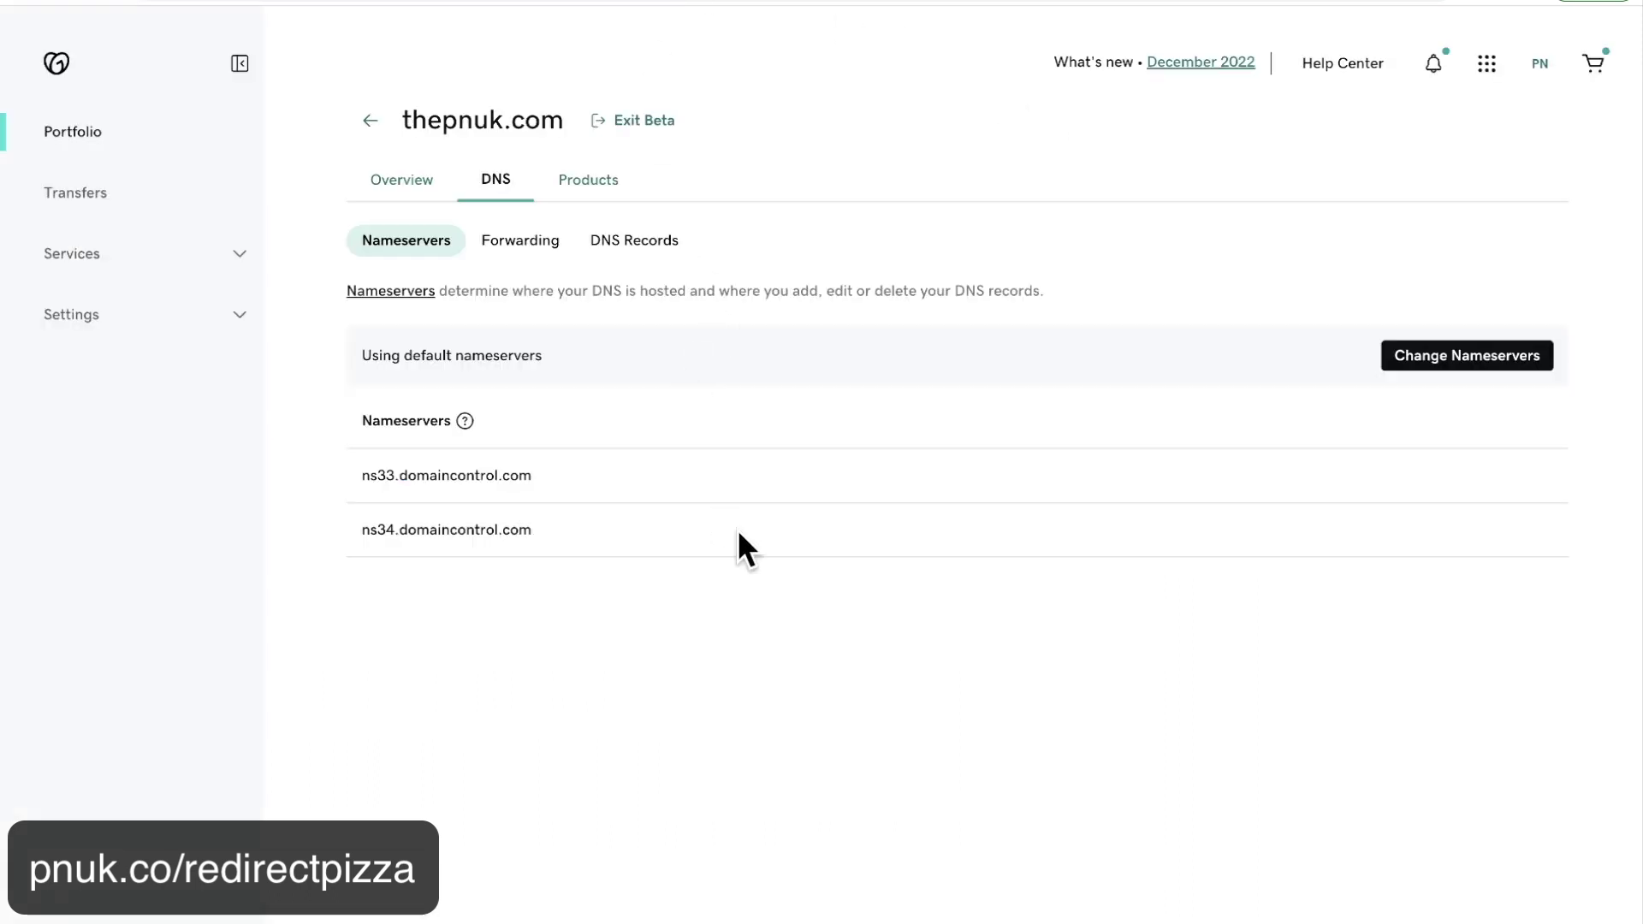
click(518, 244)
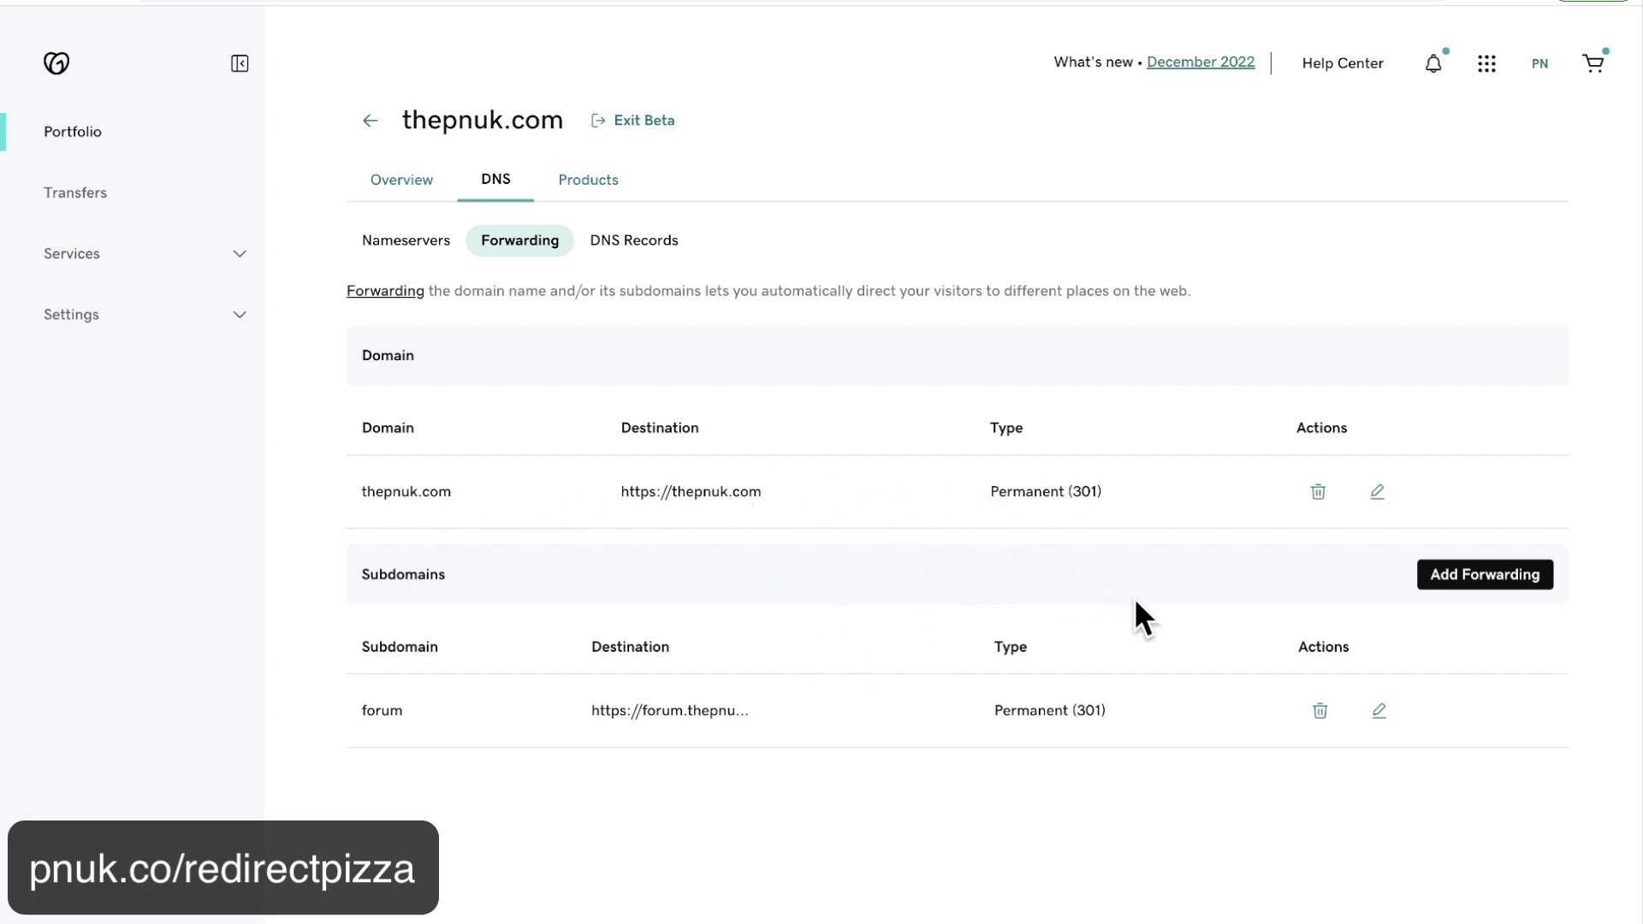
click(1376, 491)
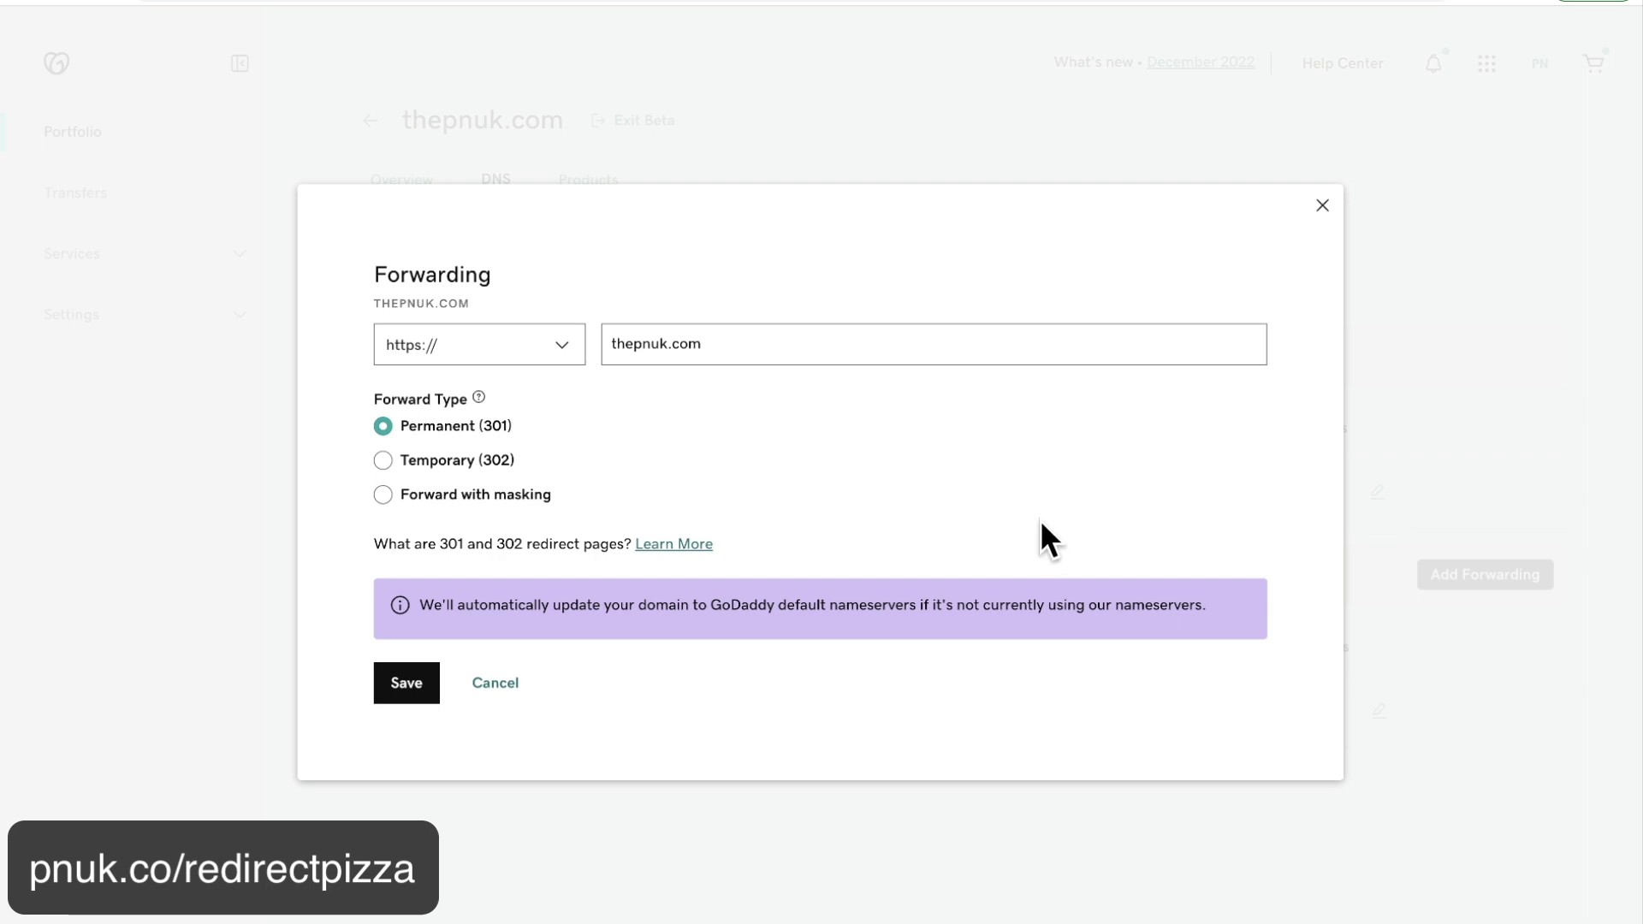
click(634, 345)
key(BackSpace)
key(BackSpace)
key(BackSpace)
click(420, 683)
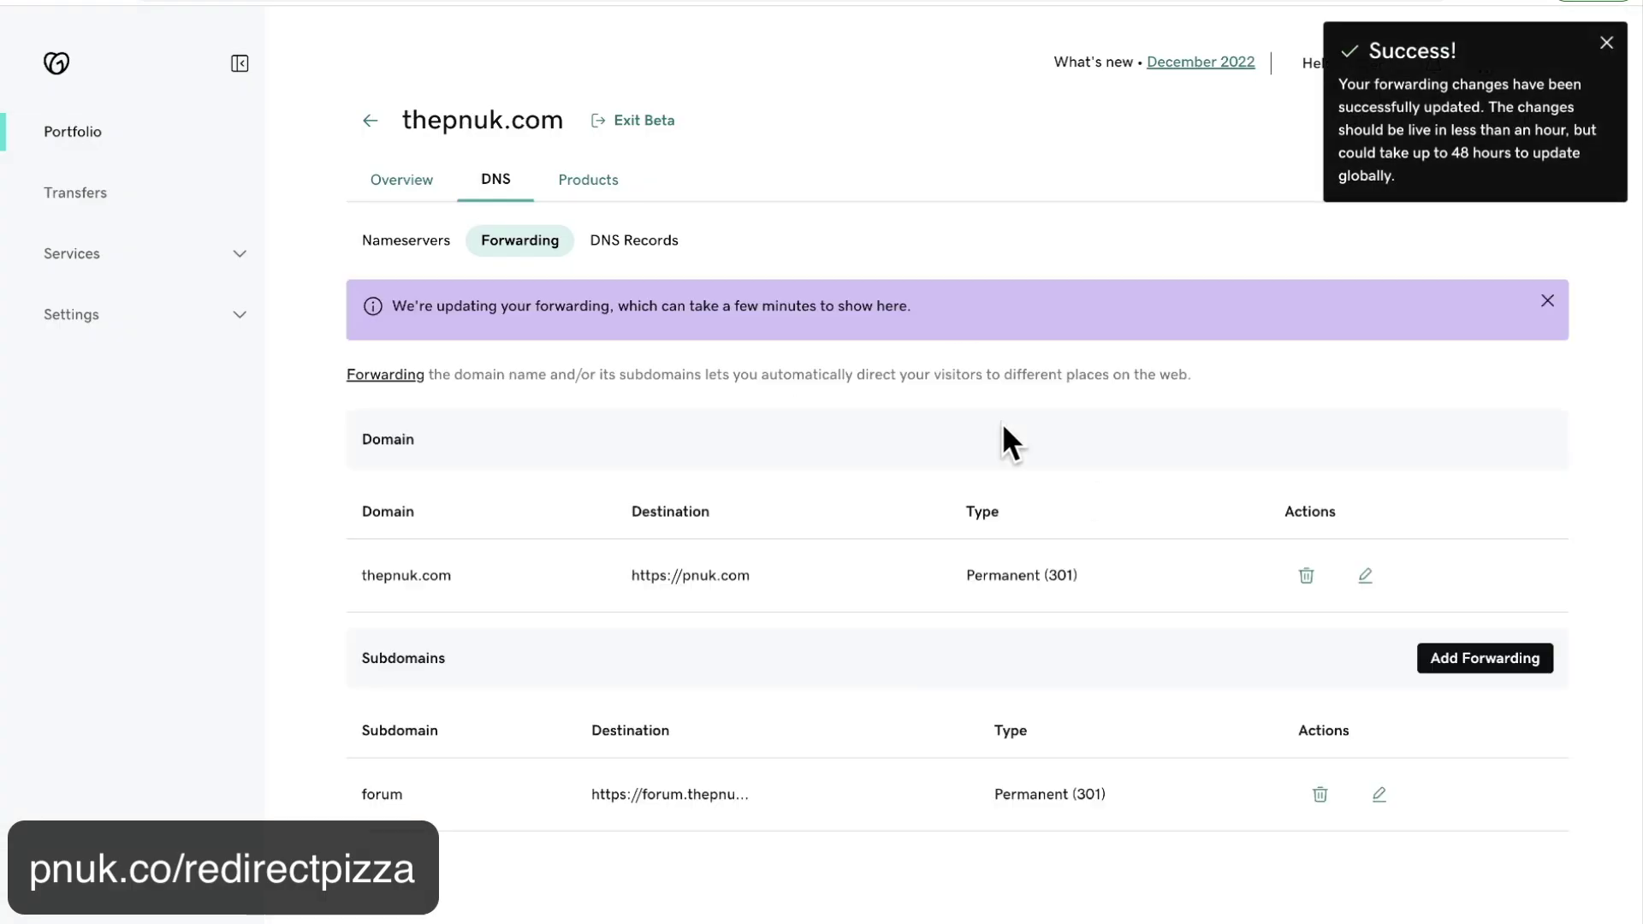
Change the forum subdomain's forwarding to forum.pnuk.com, save, and open a new tab.
click(1379, 795)
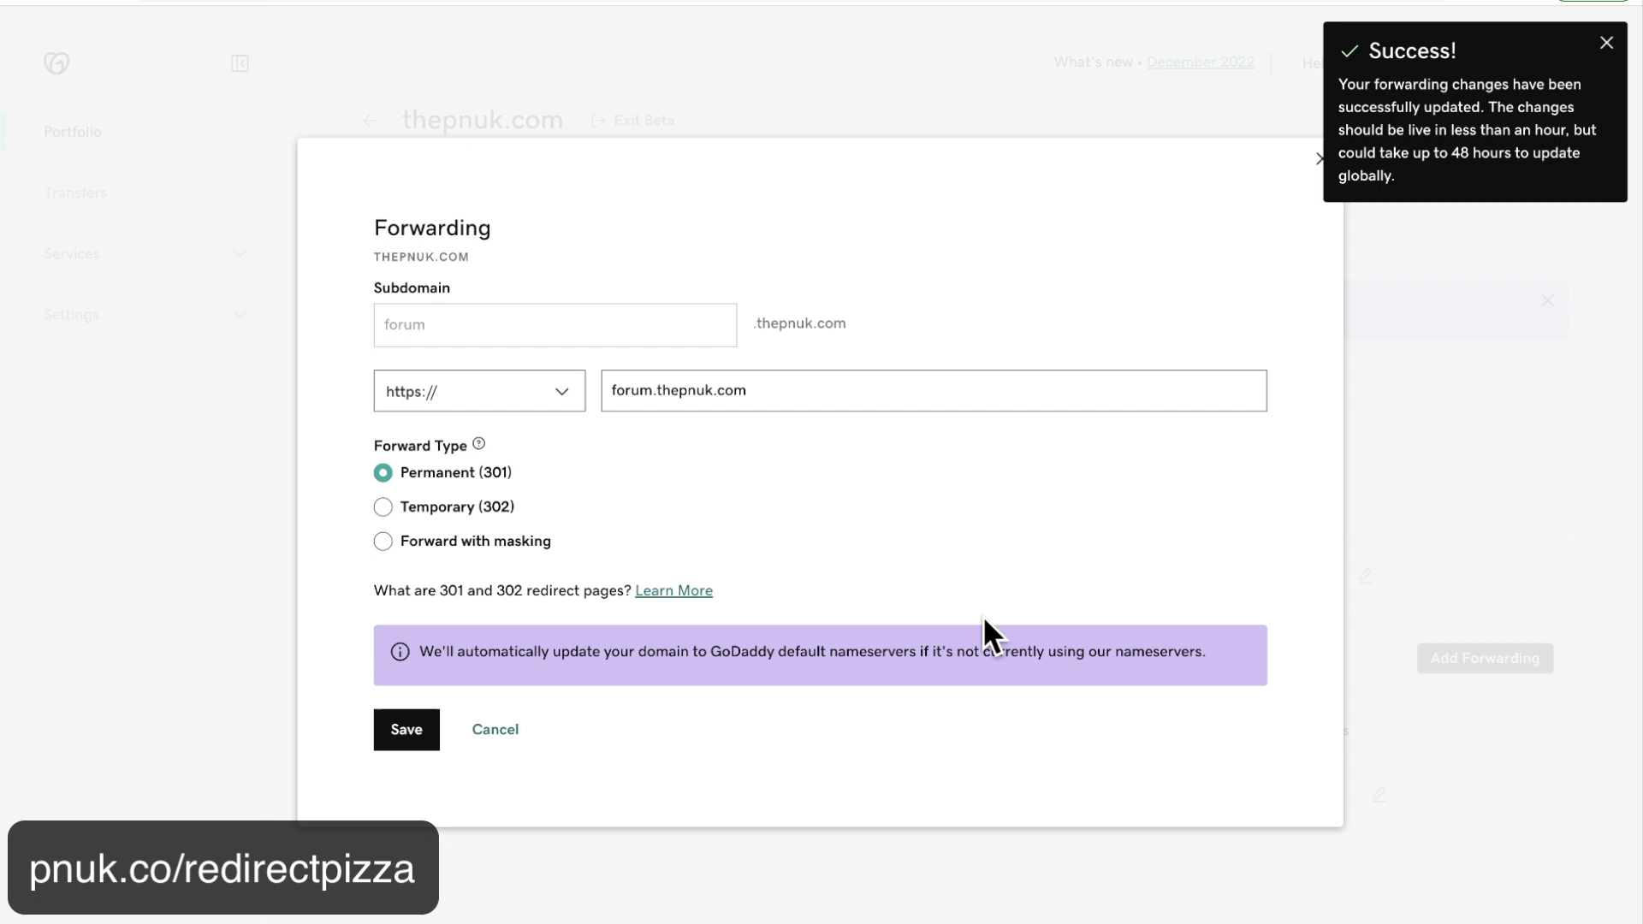
drag(679, 389, 656, 388)
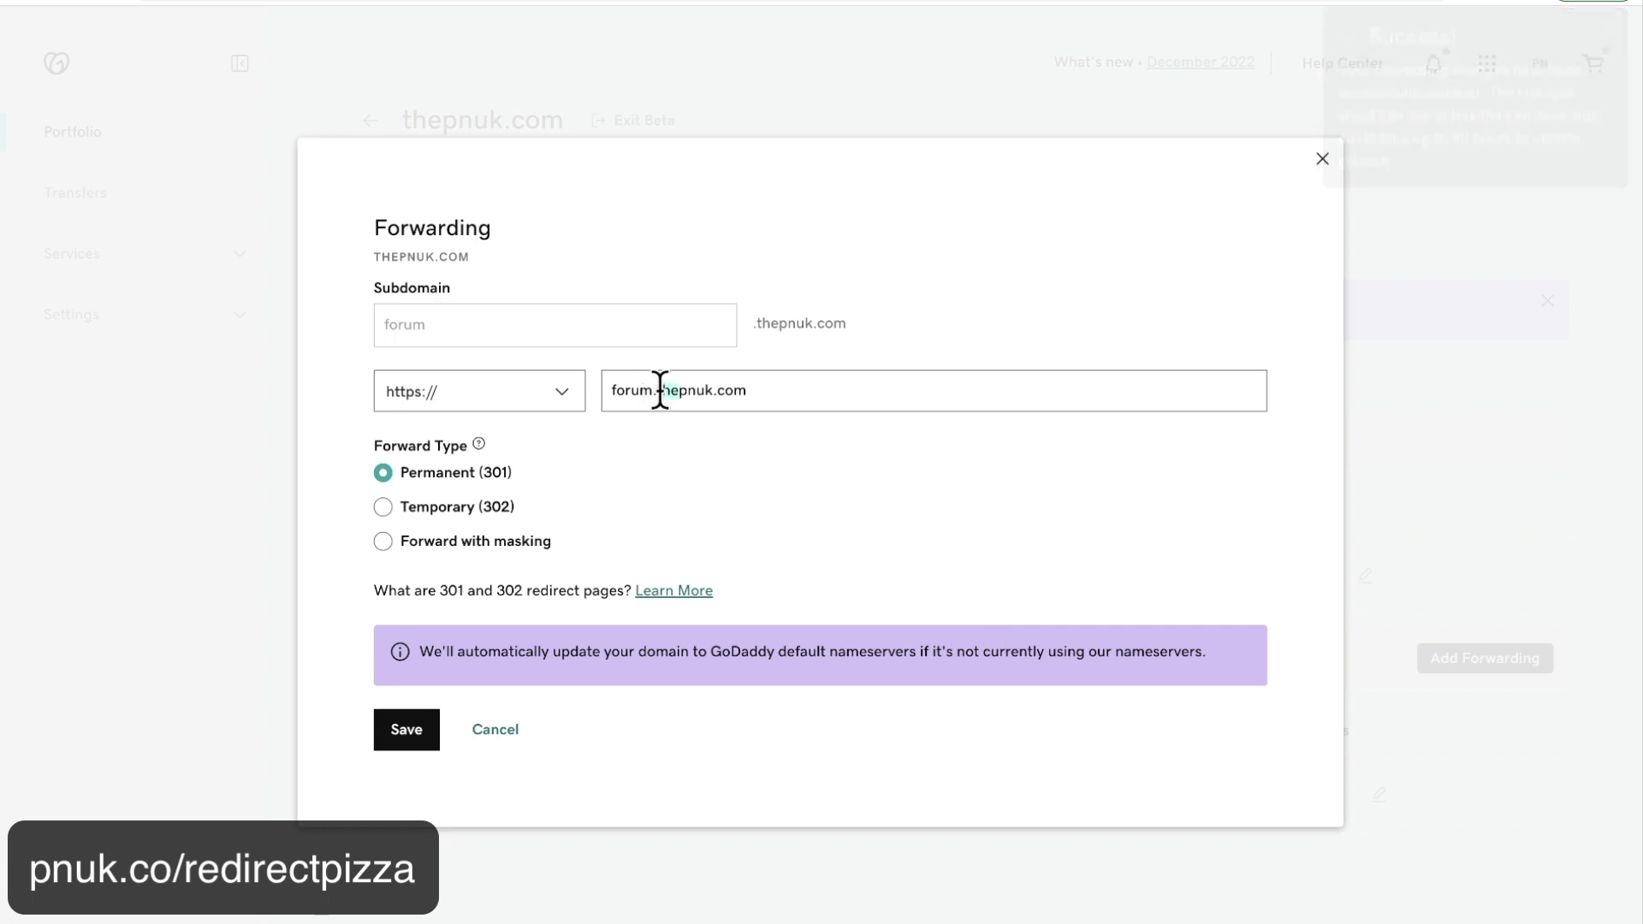
key(BackSpace)
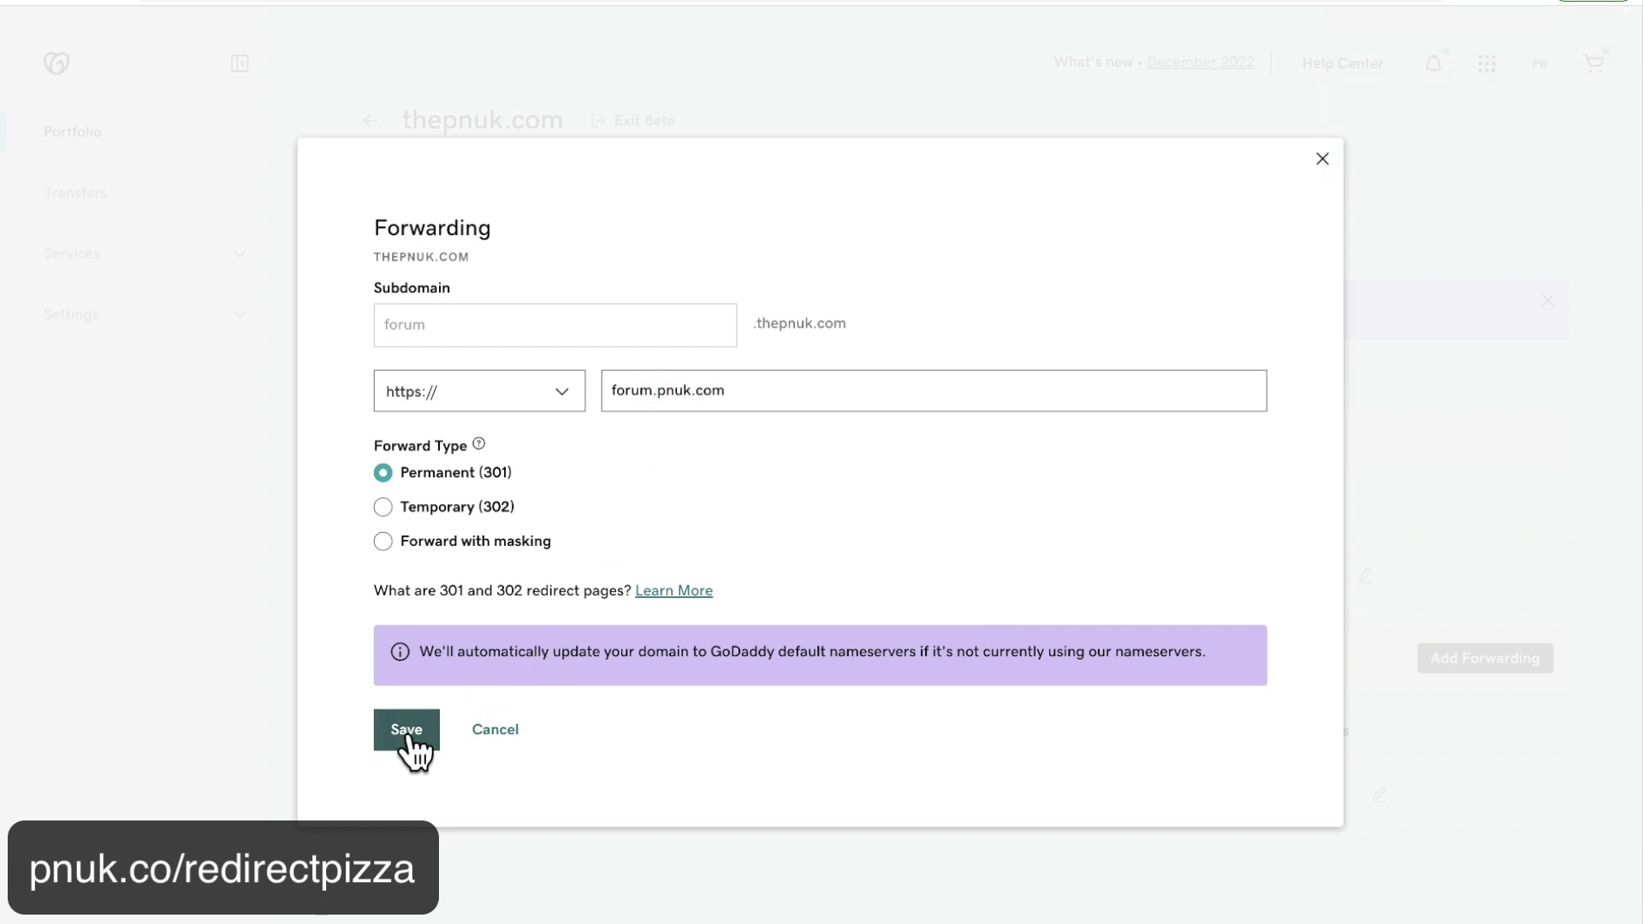
click(406, 732)
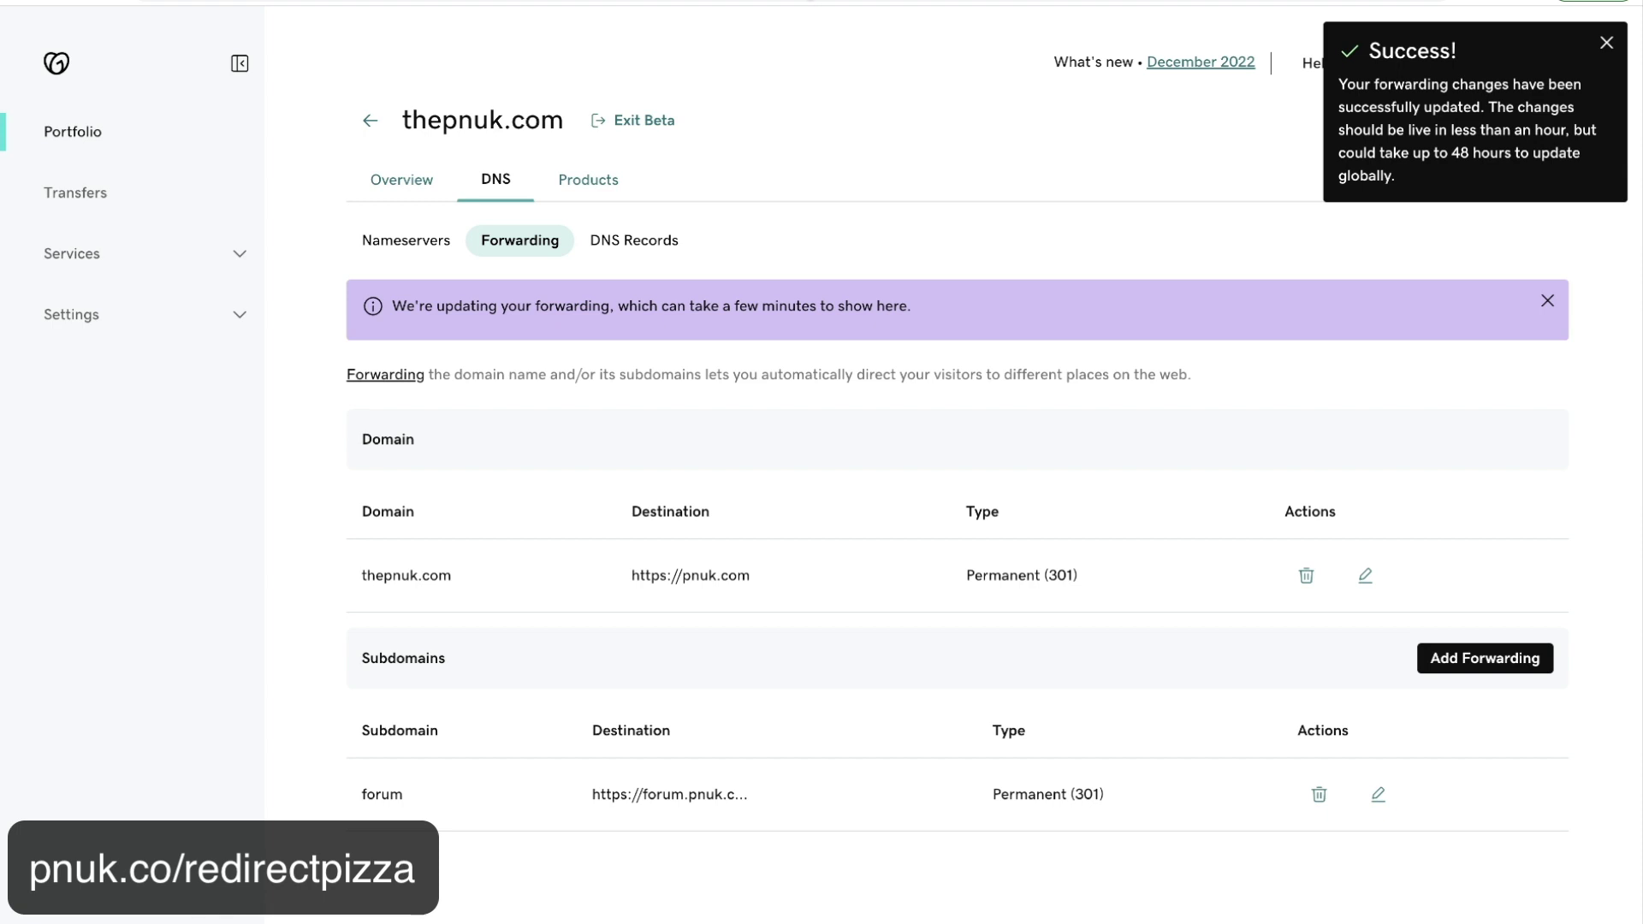
key(ctrl+t)
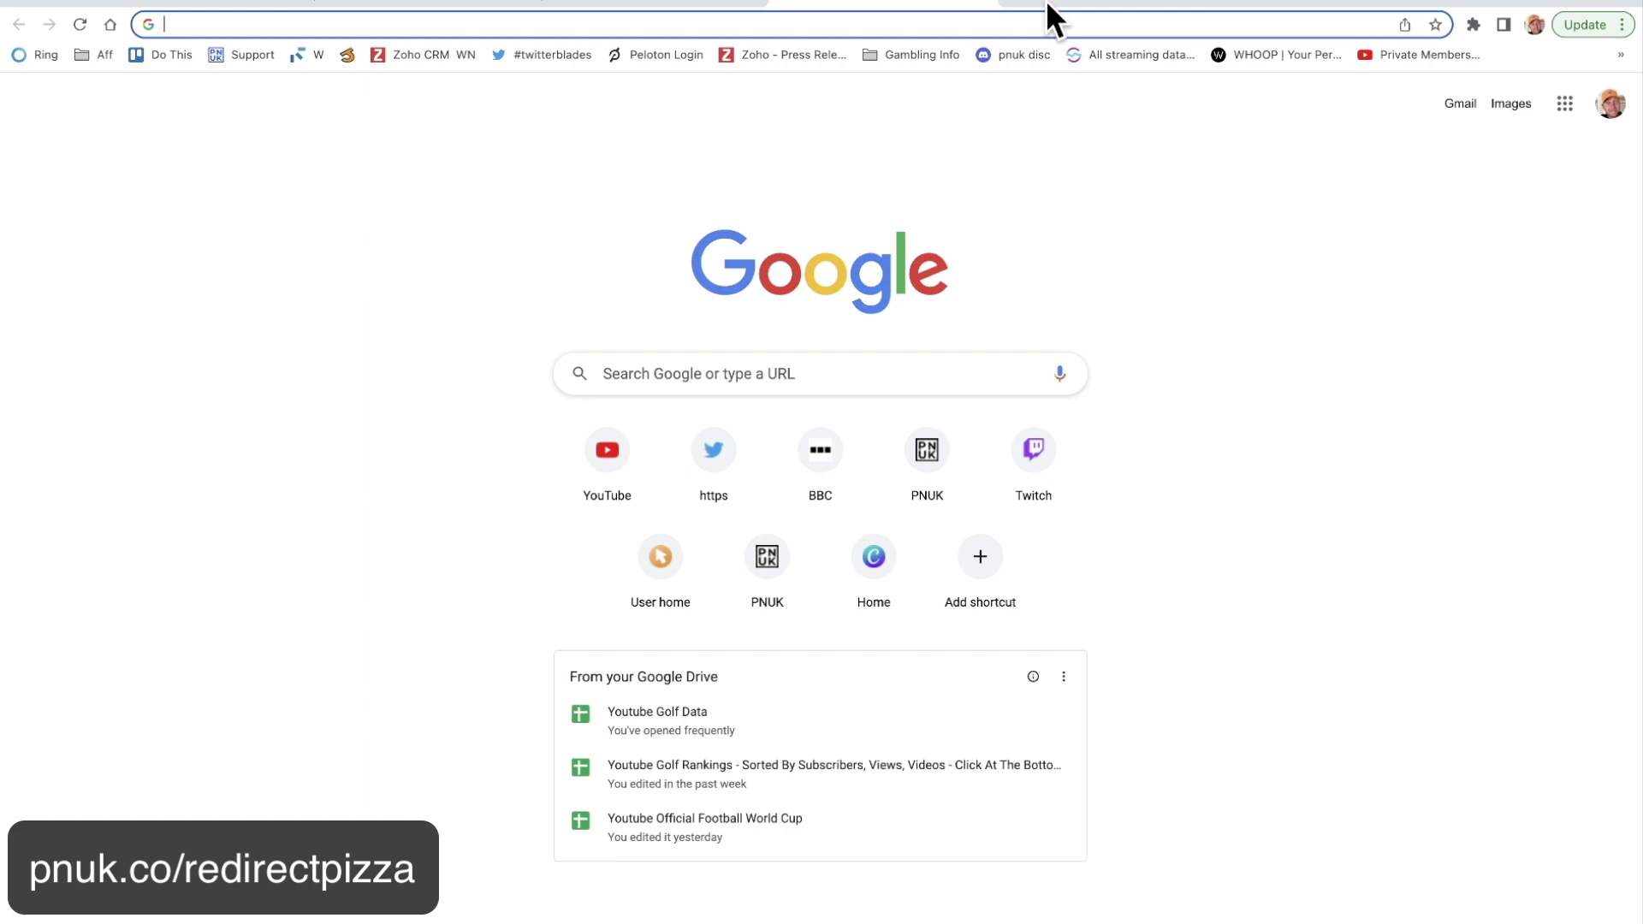
Load thepnuk.com in the new tab and quit WhatsApp from the Dock.
click(1048, 13)
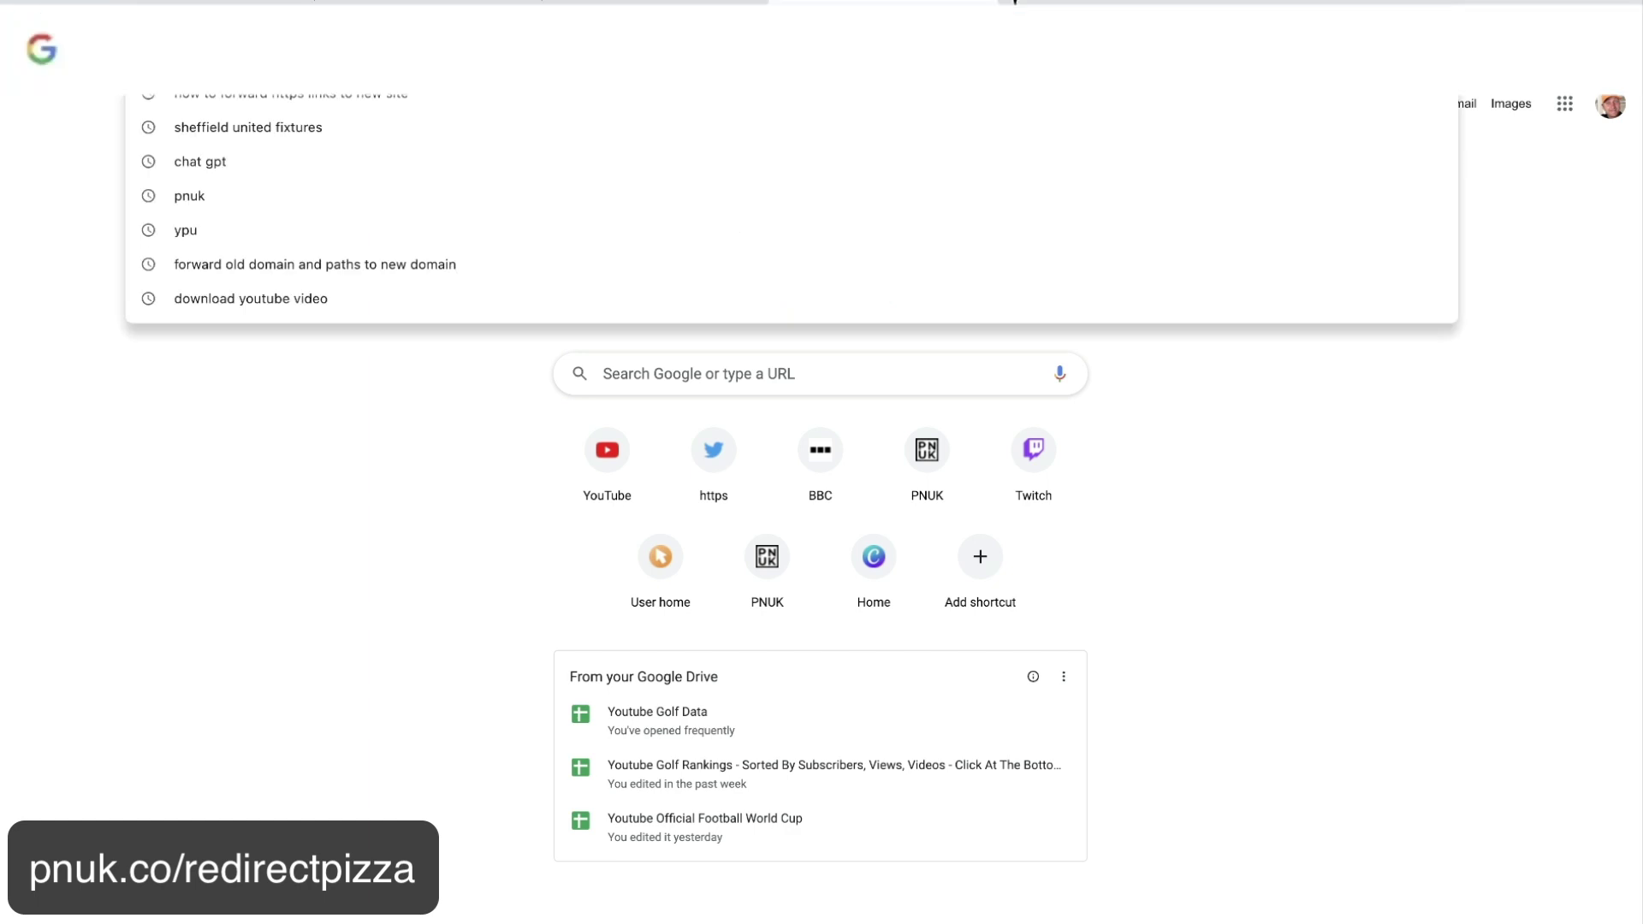
text(thep)
key(Return)
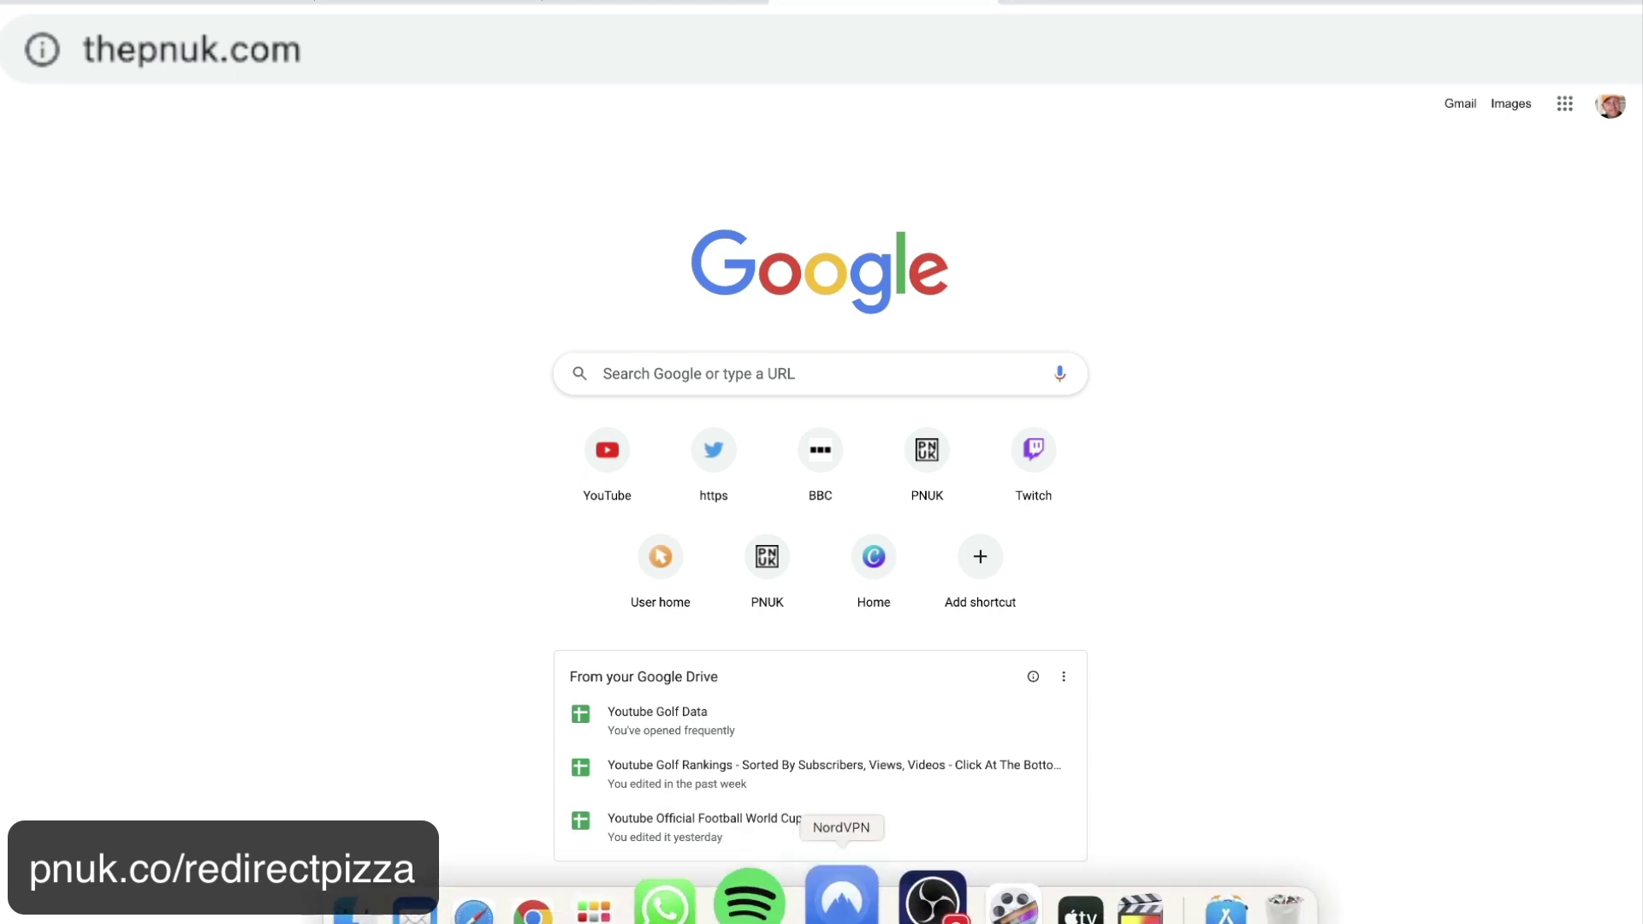
right_click(720, 909)
click(727, 813)
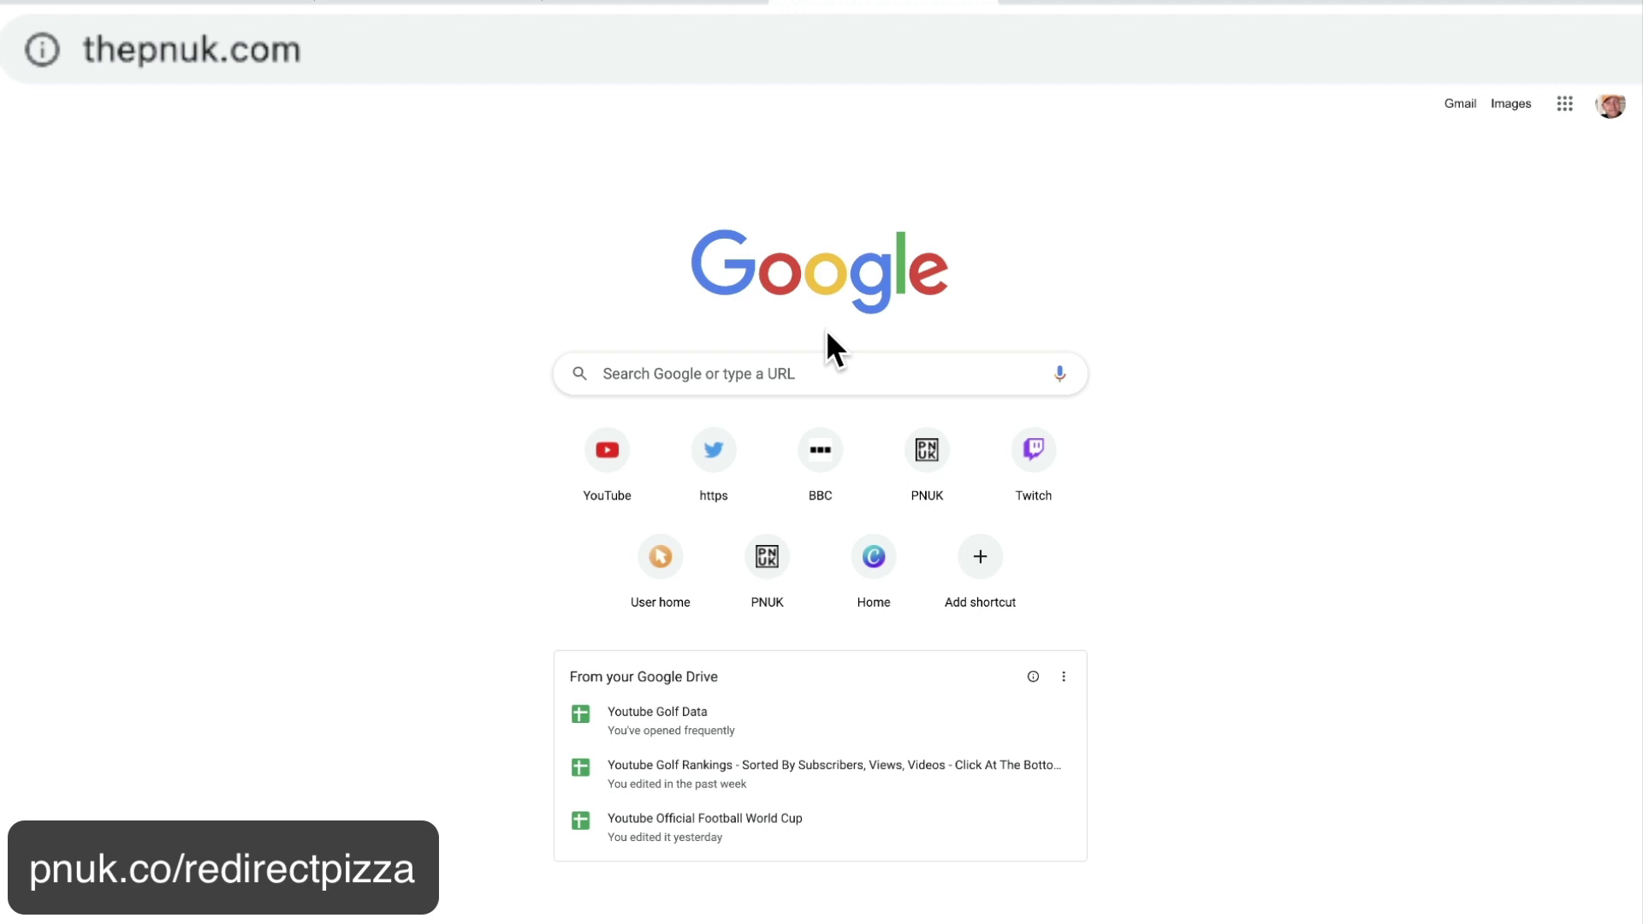
click(989, 49)
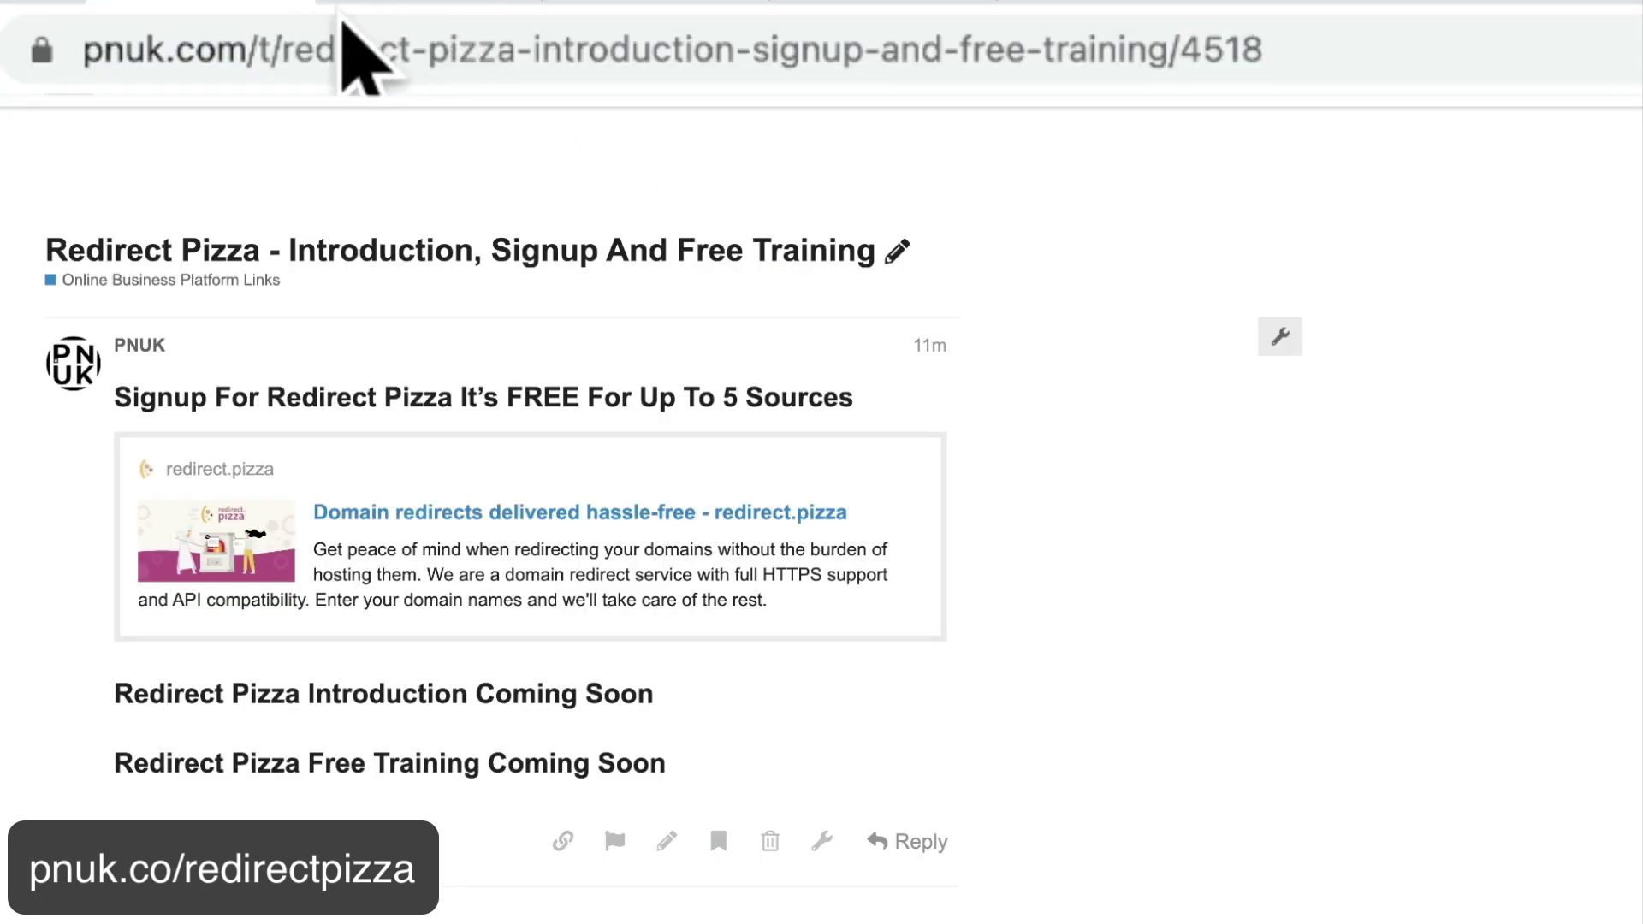
click(294, 51)
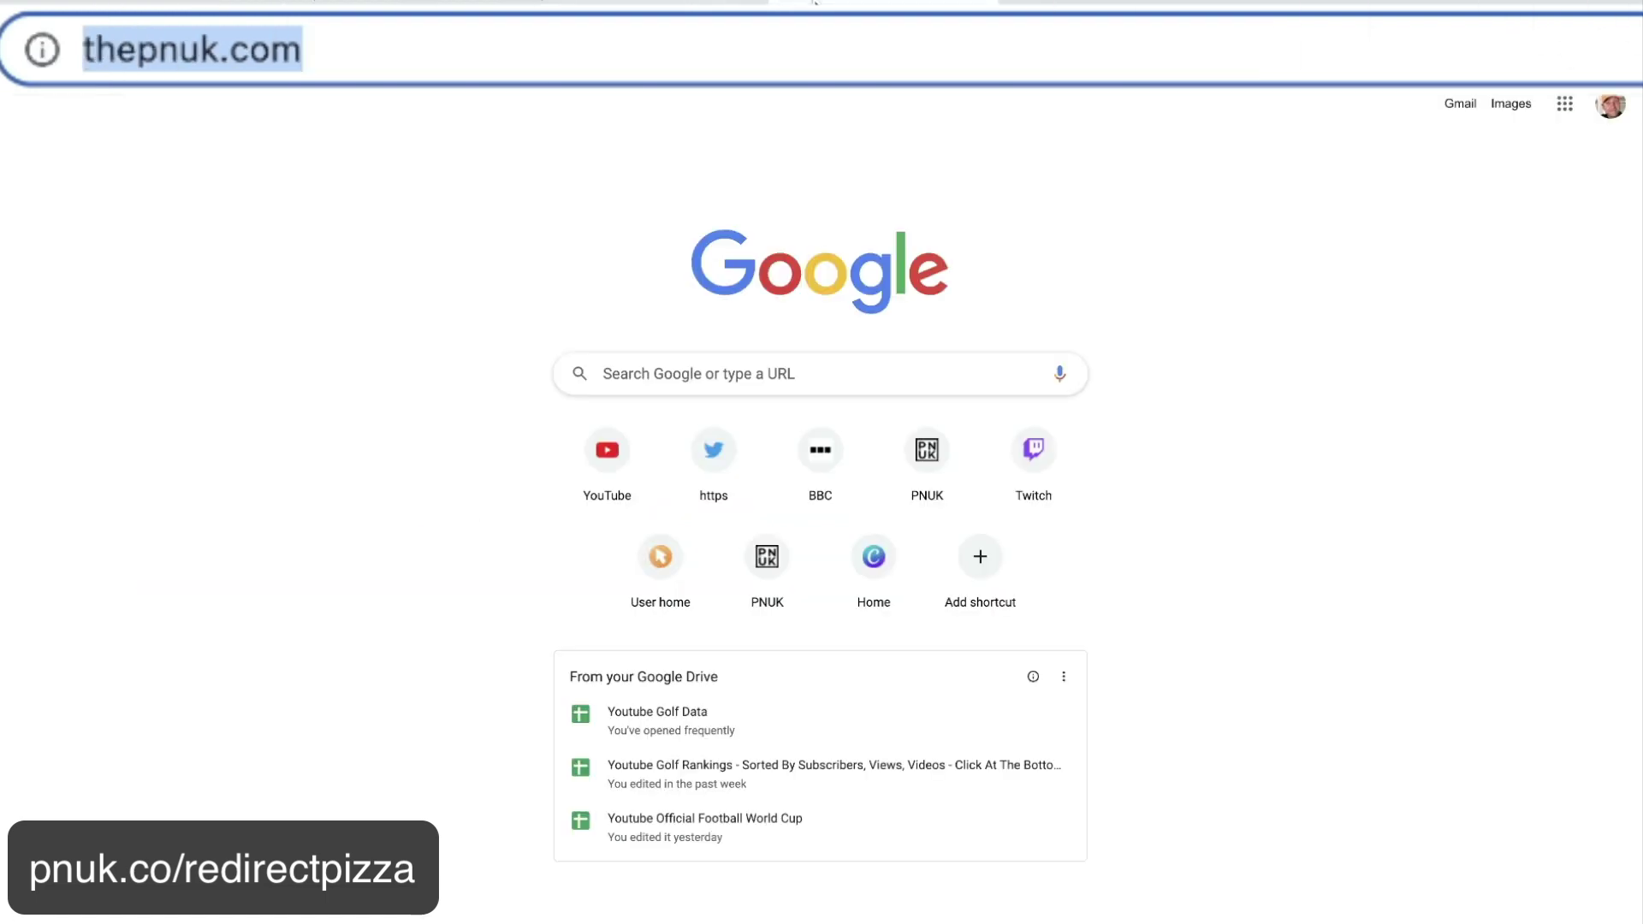
click(153, 52)
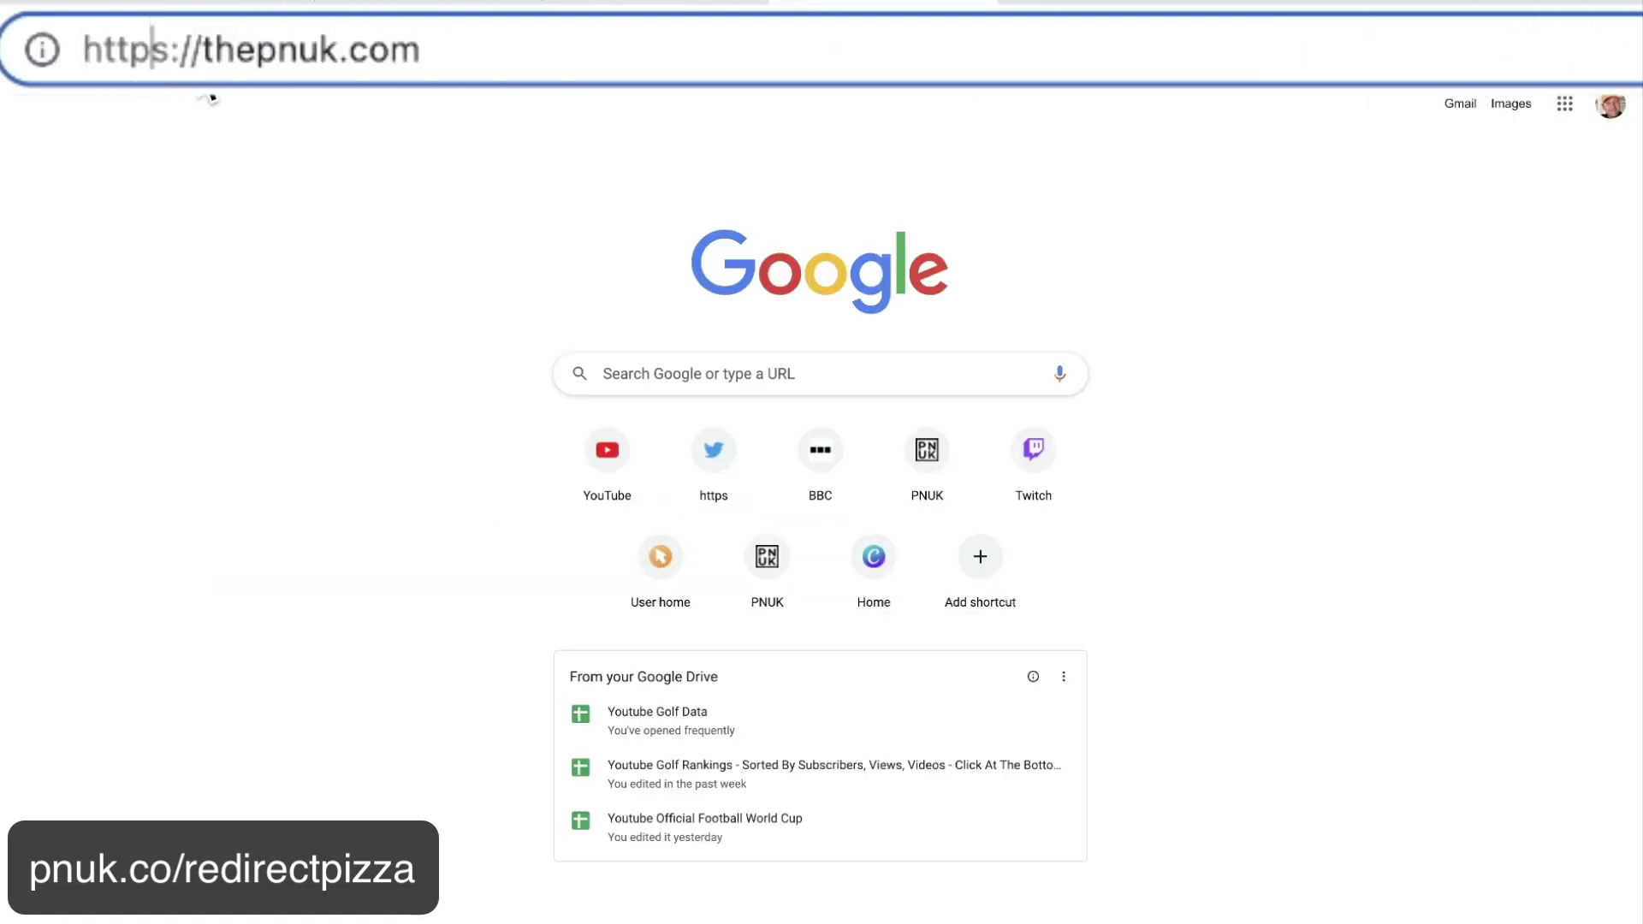
key(Right)
key(BackSpace)
key(Return)
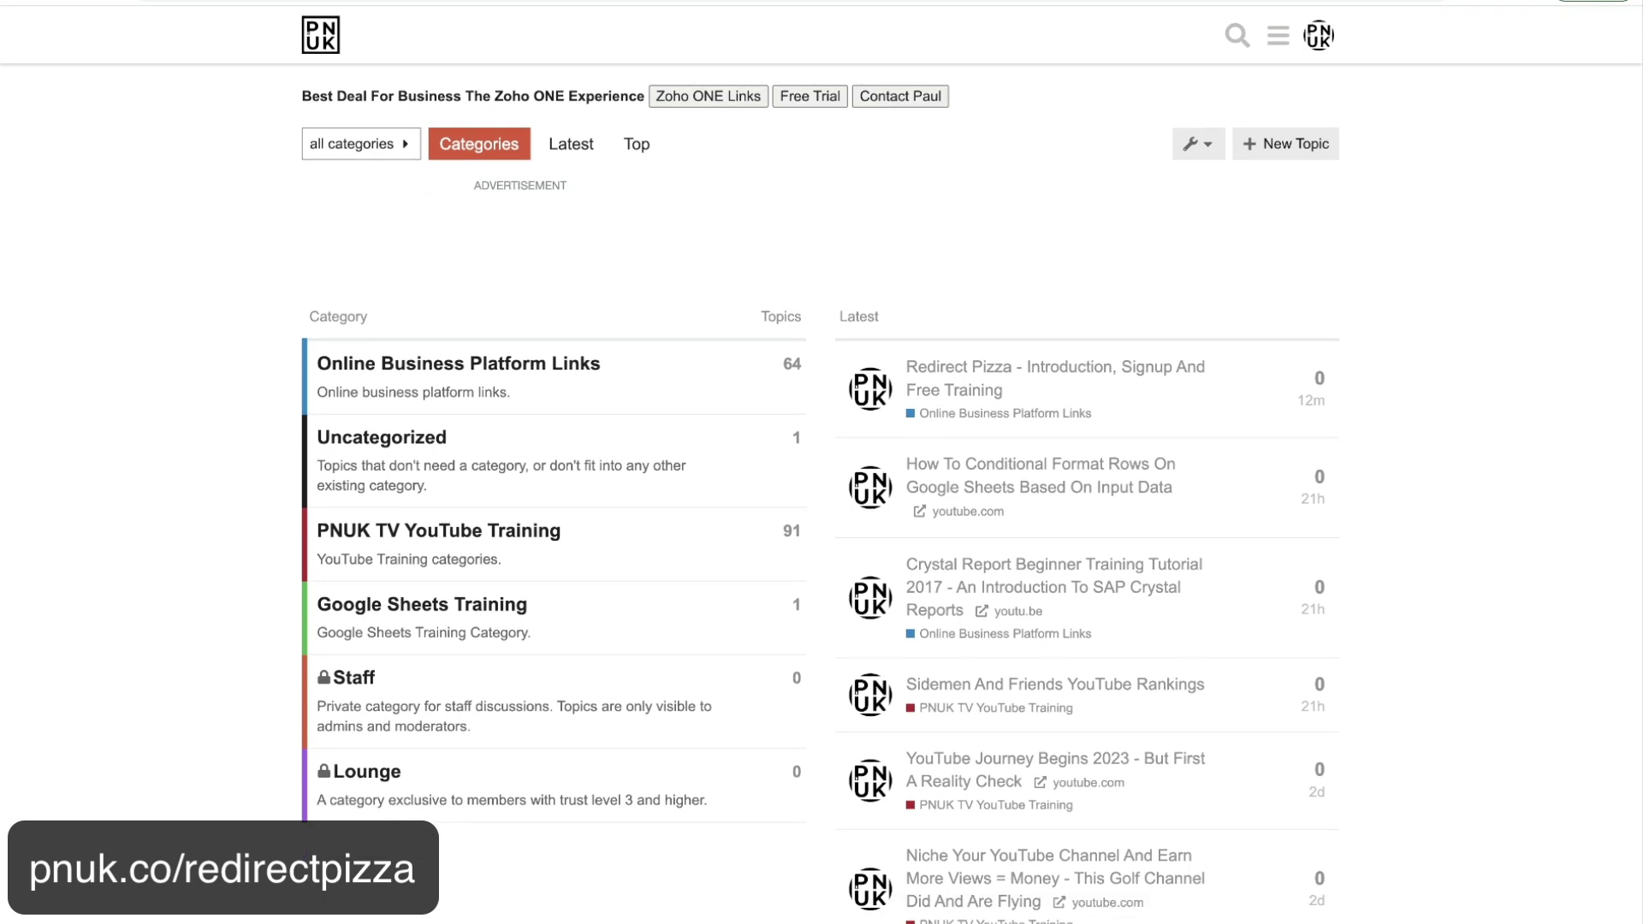
Open the forum's Redirect Pizza topic and follow its link card to redirect.pizza.
click(648, 4)
key(Return)
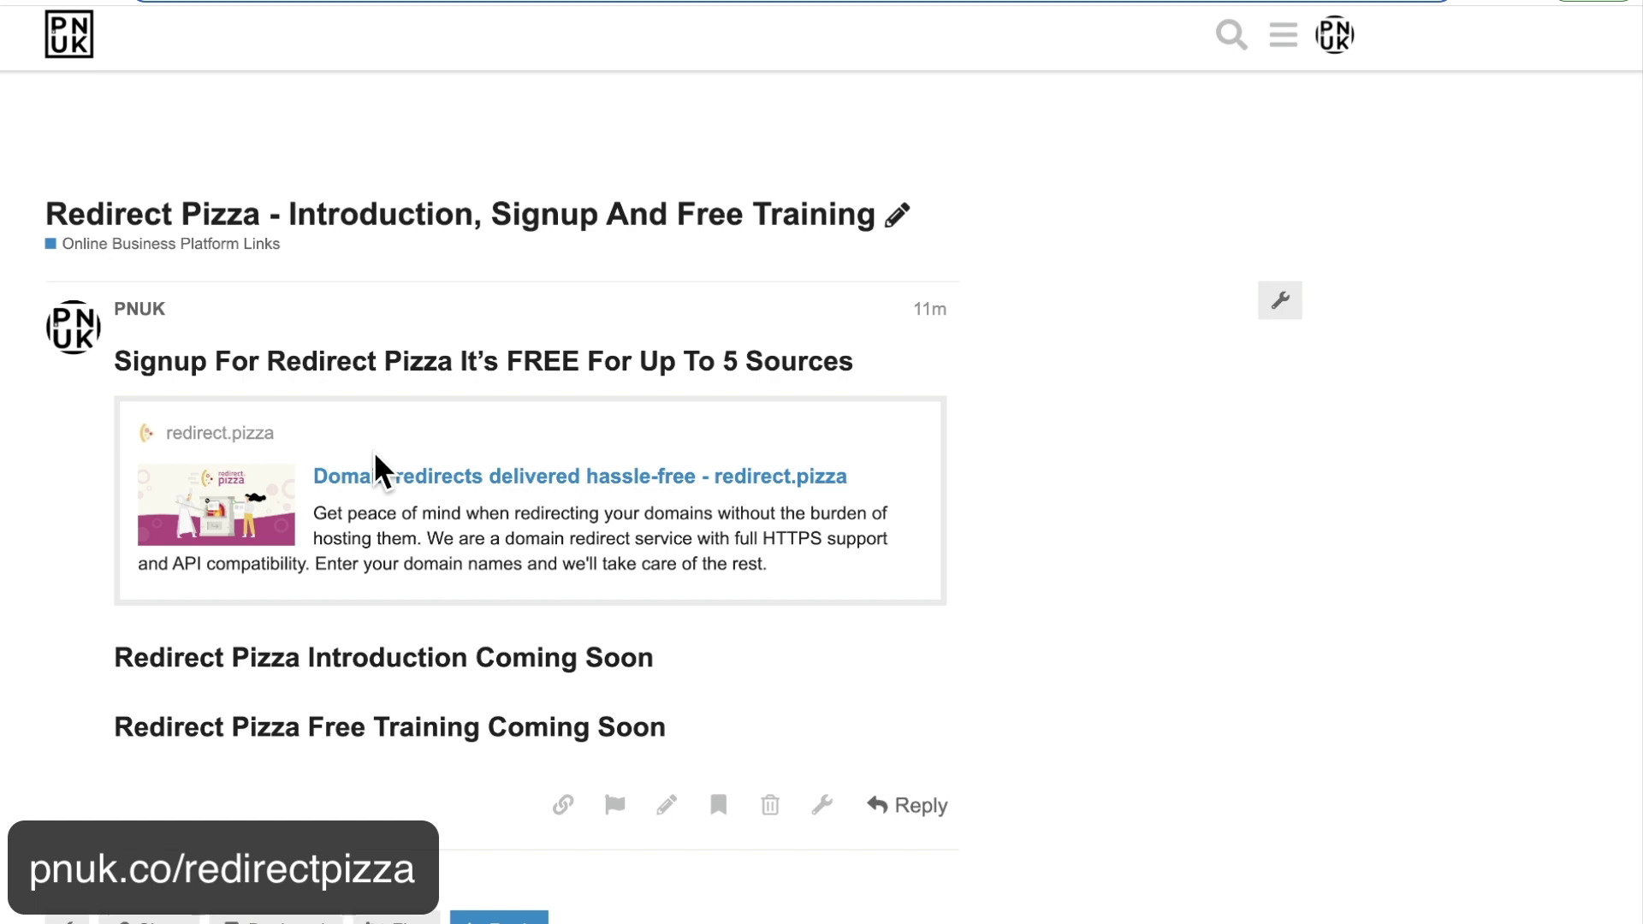
click(384, 477)
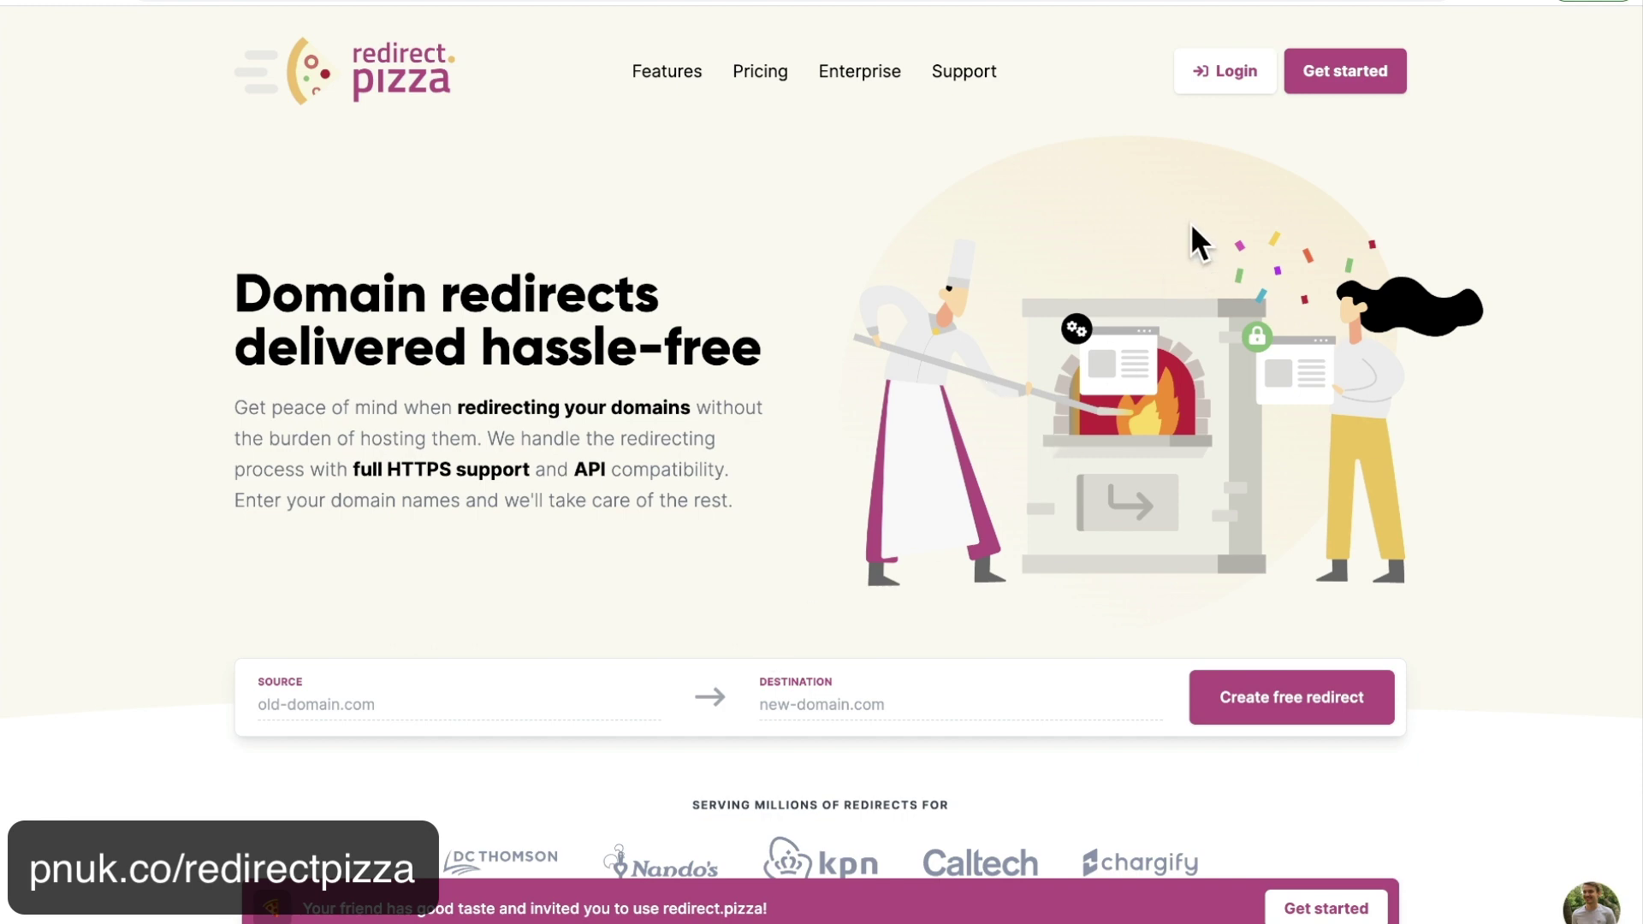
Review redirect.pizza's Pricing page, then start sign-up from Get started below the plans.
click(1329, 79)
key(alt+Left)
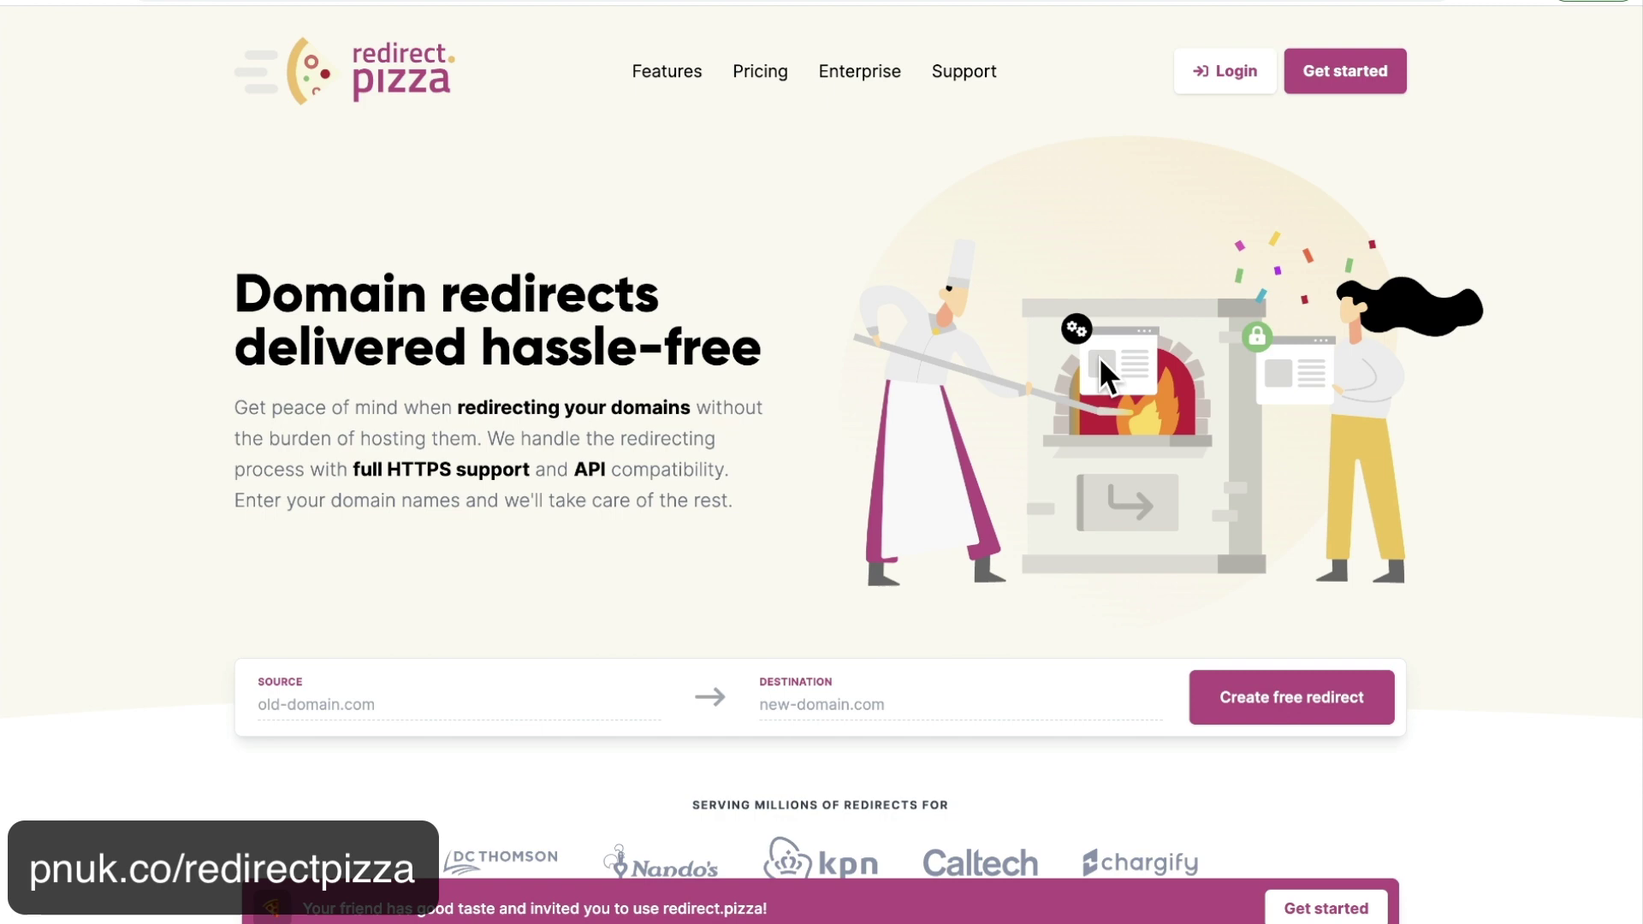
click(758, 74)
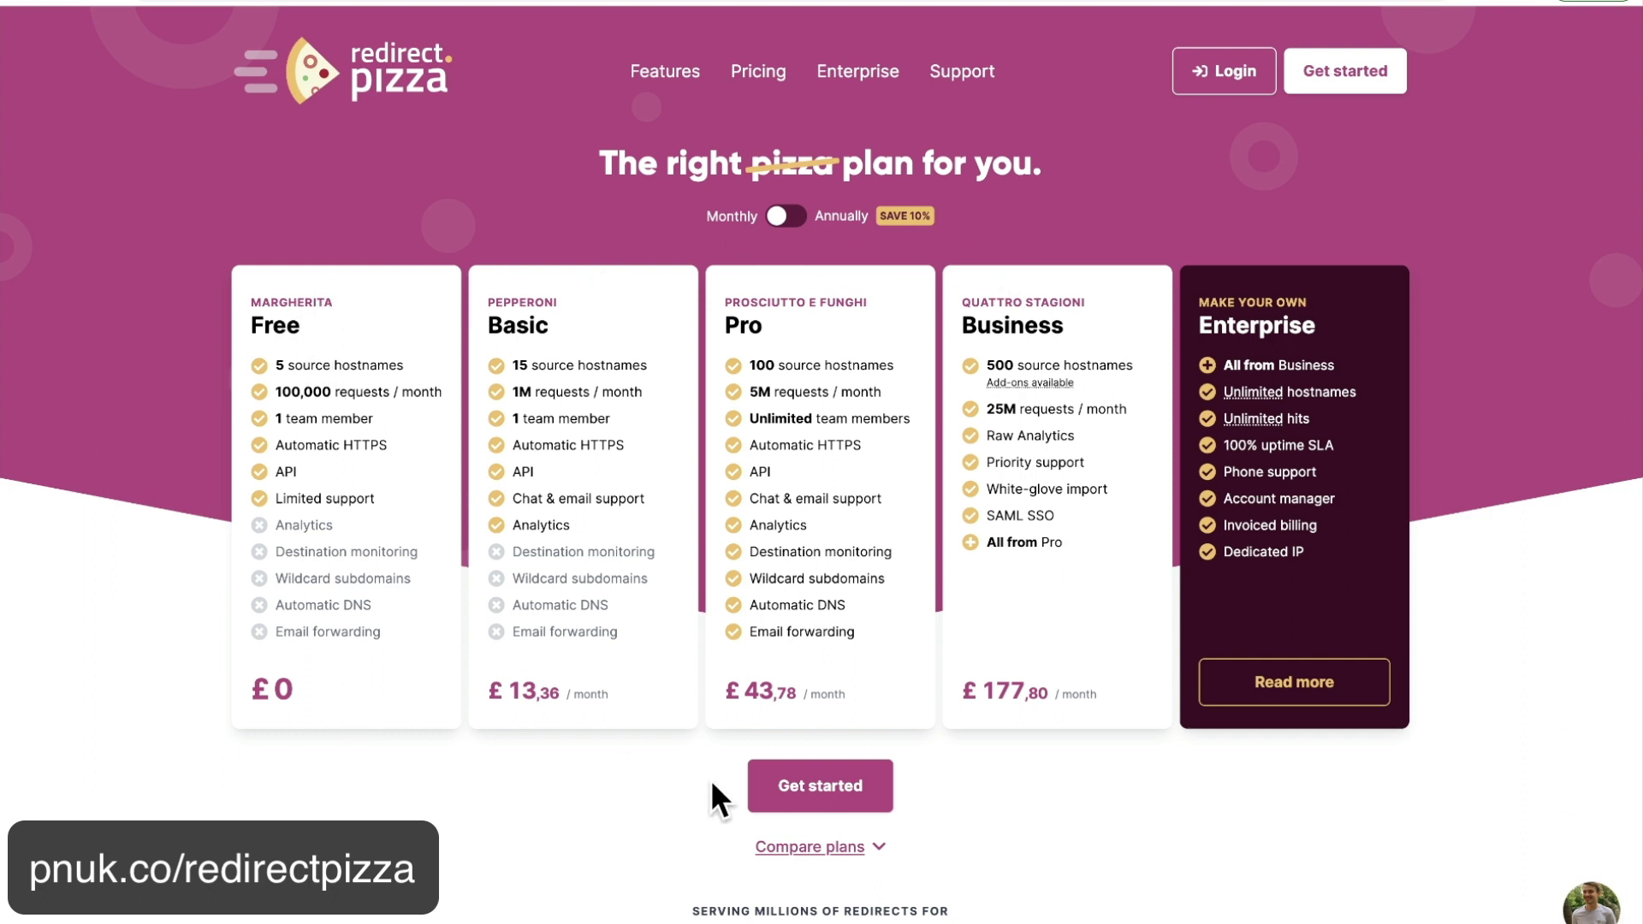
click(760, 800)
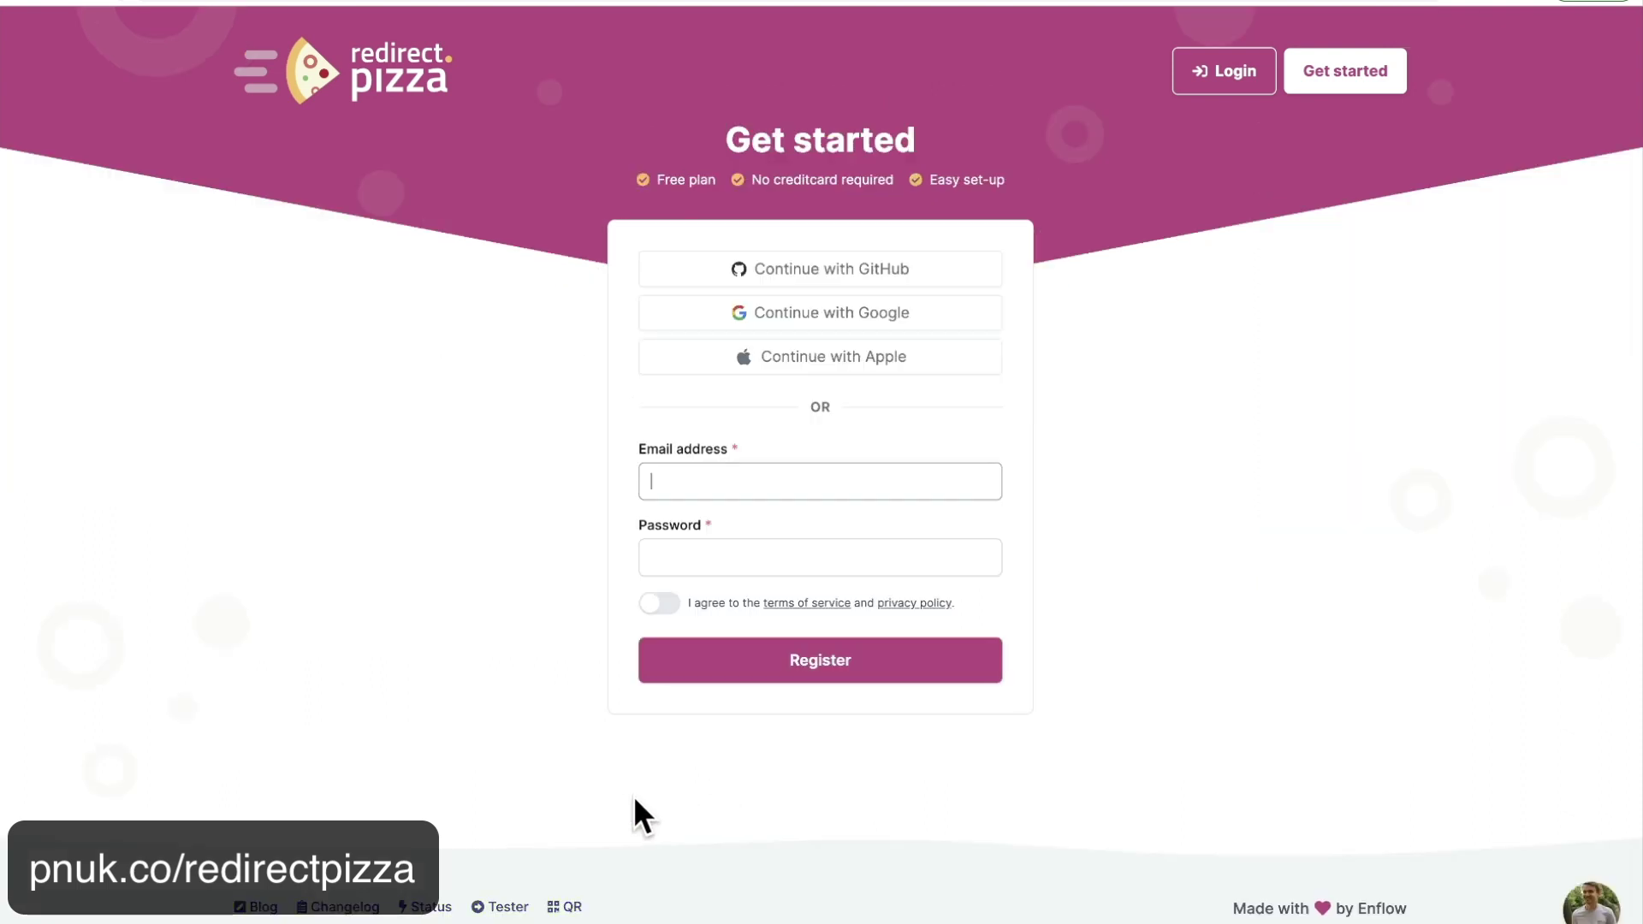
Register with the account e-mail and a password, accepting the terms of service.
key(Tab)
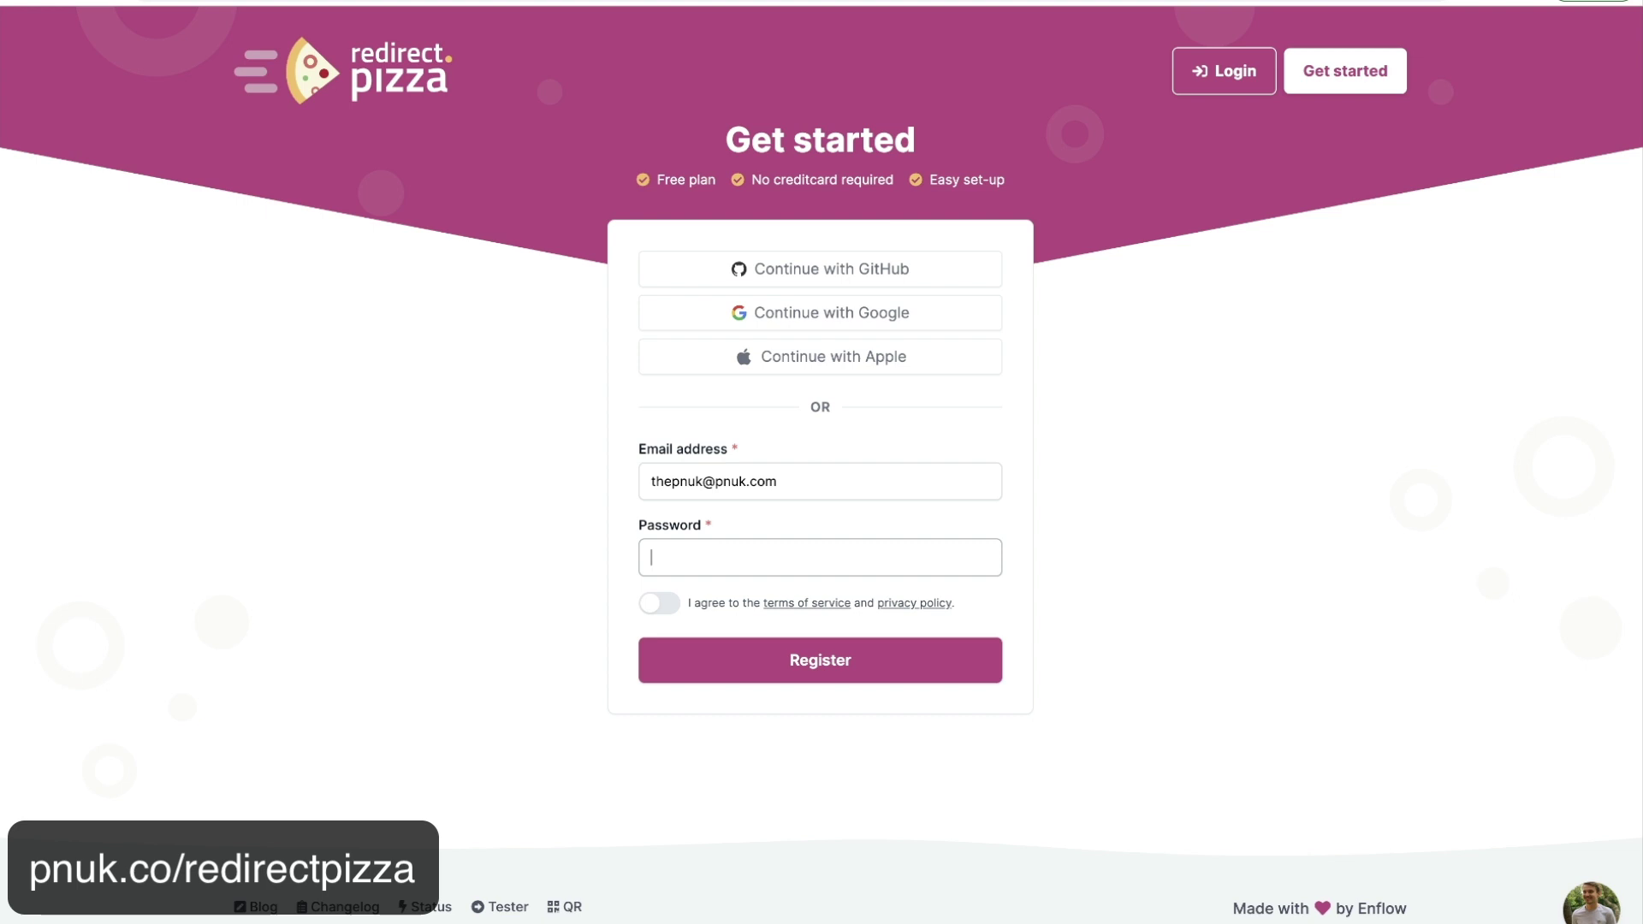
click(659, 604)
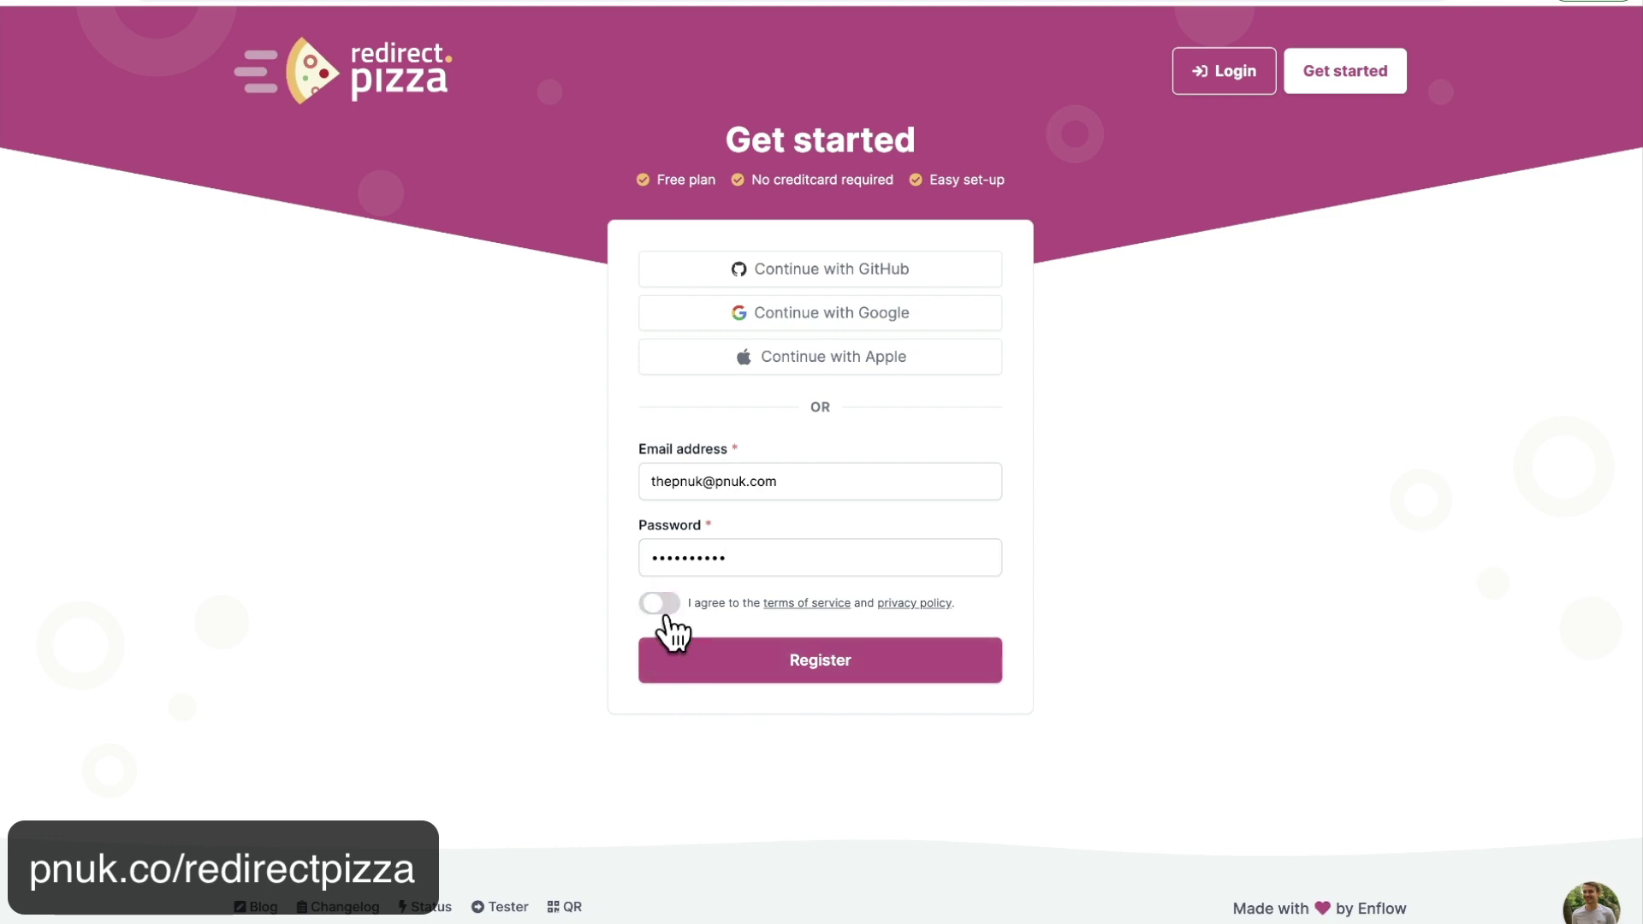
click(694, 676)
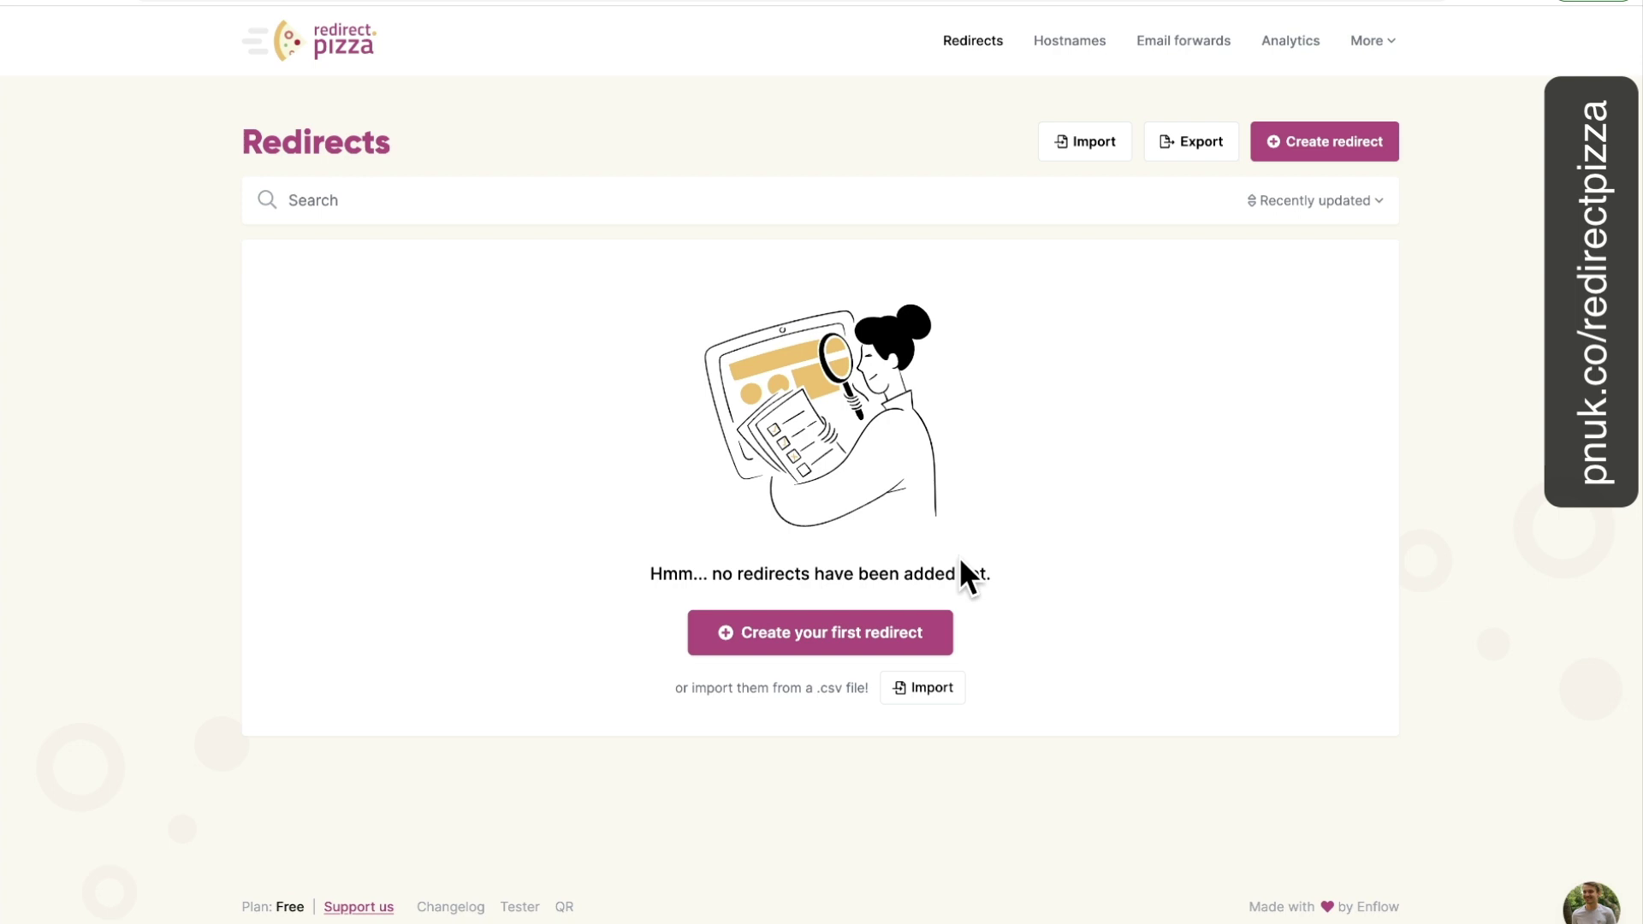
click(854, 643)
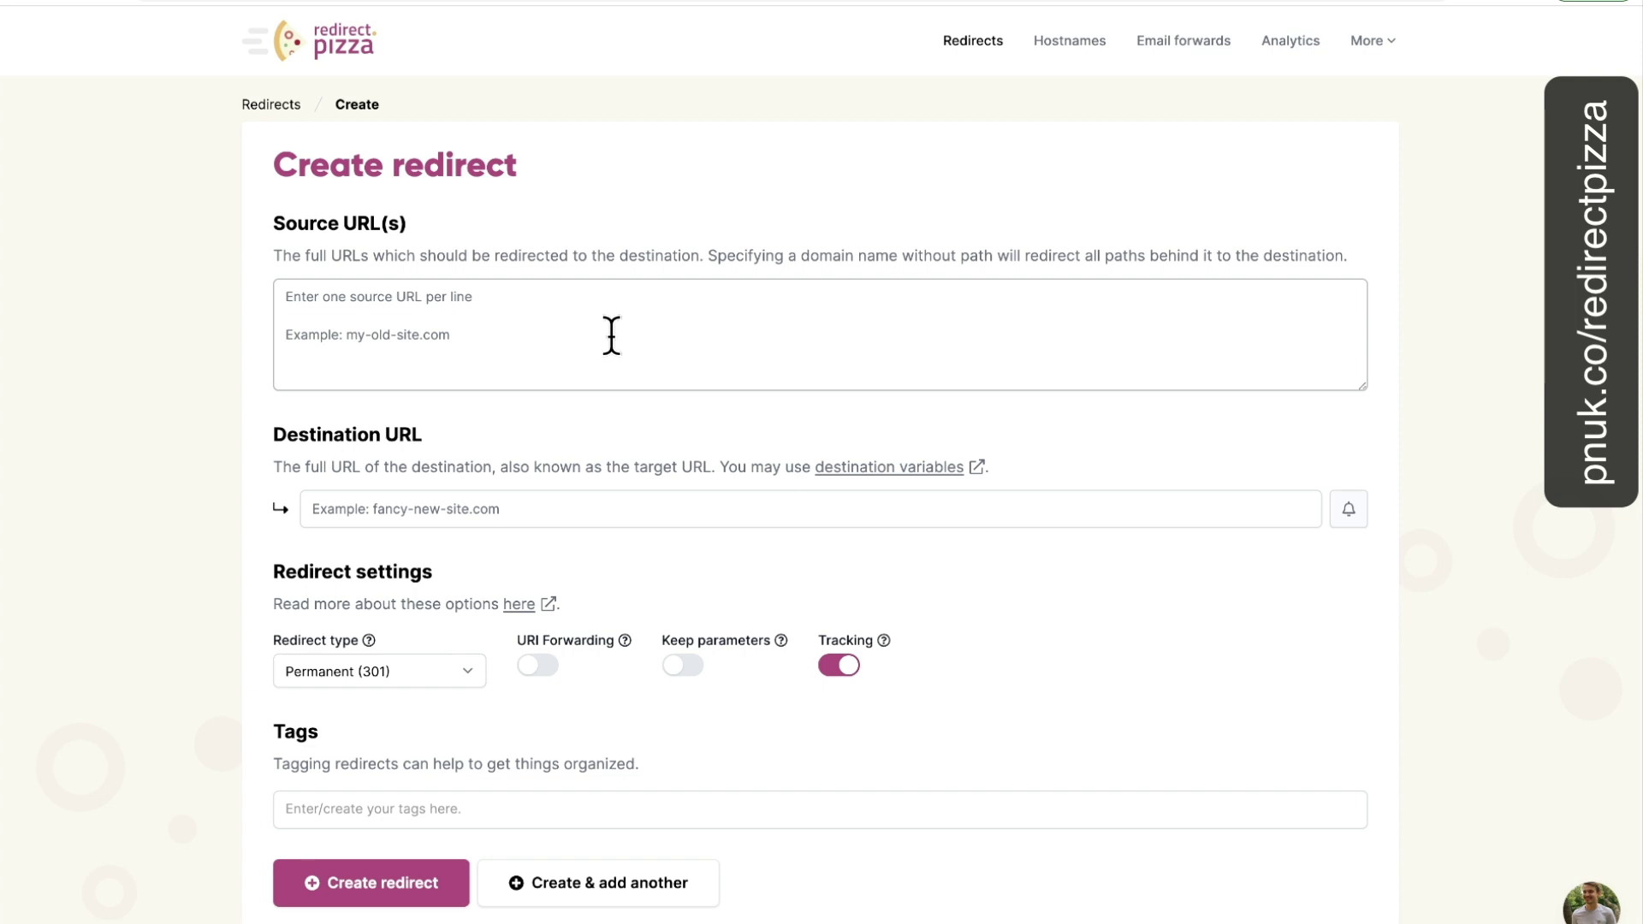
text(thepnuk.com)
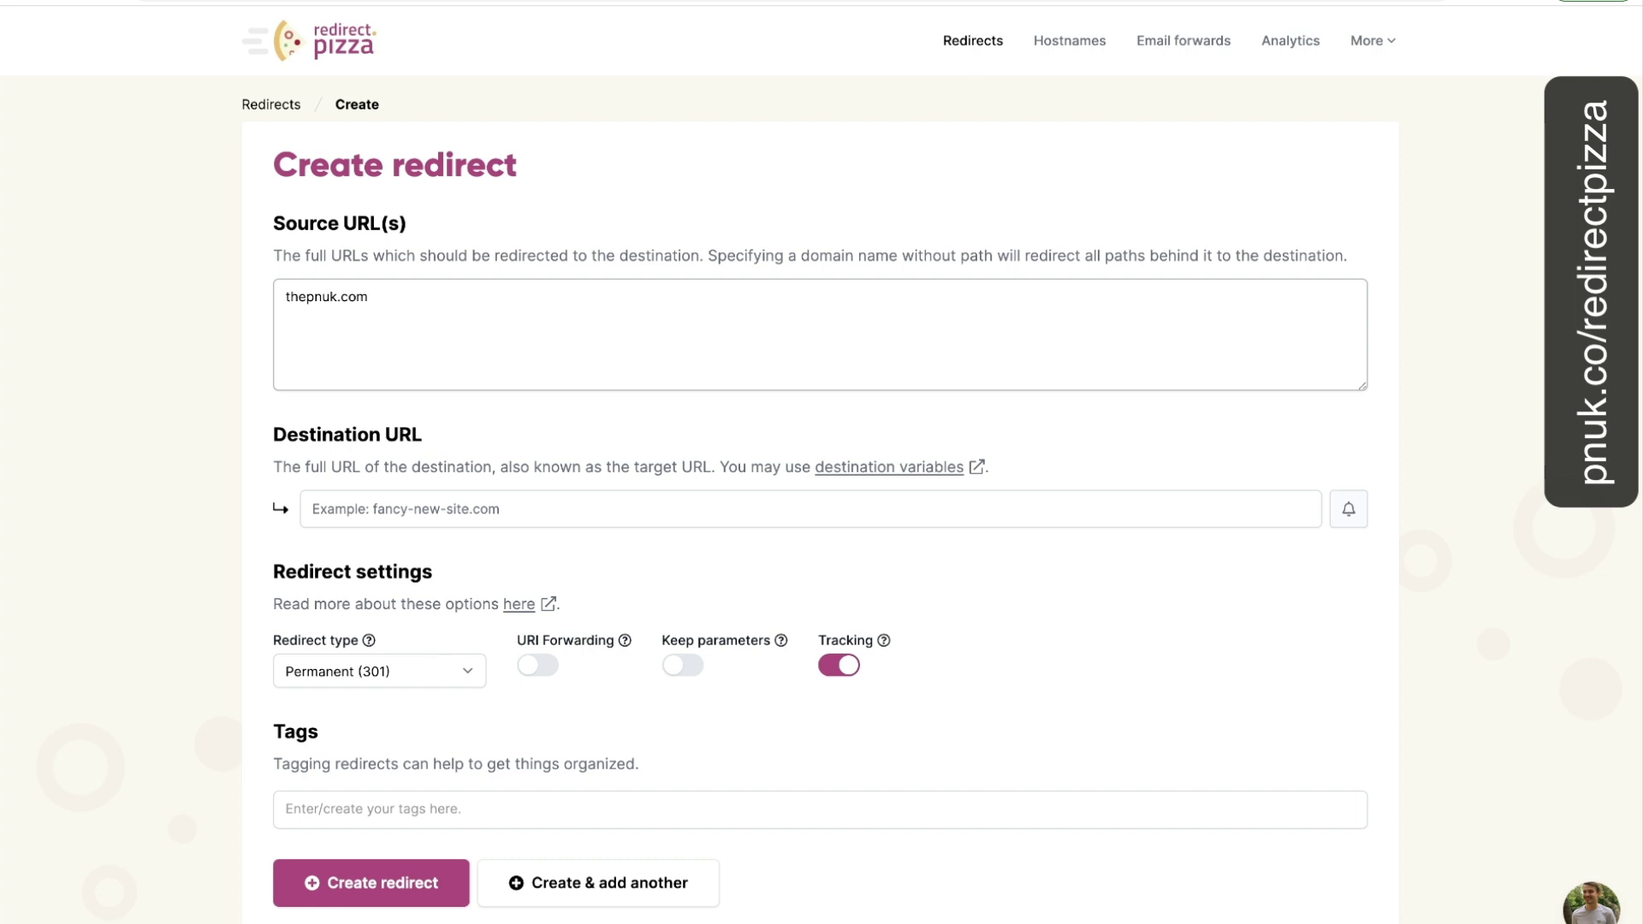
key(Return)
text(forum.te)
key(BackSpace)
text(hep)
key(BackSpace)
key(BackSpace)
key(BackSpace)
key(BackSpace)
key(BackSpace)
key(BackSpace)
key(BackSpace)
key(BackSpace)
key(BackSpace)
key(BackSpace)
click(476, 510)
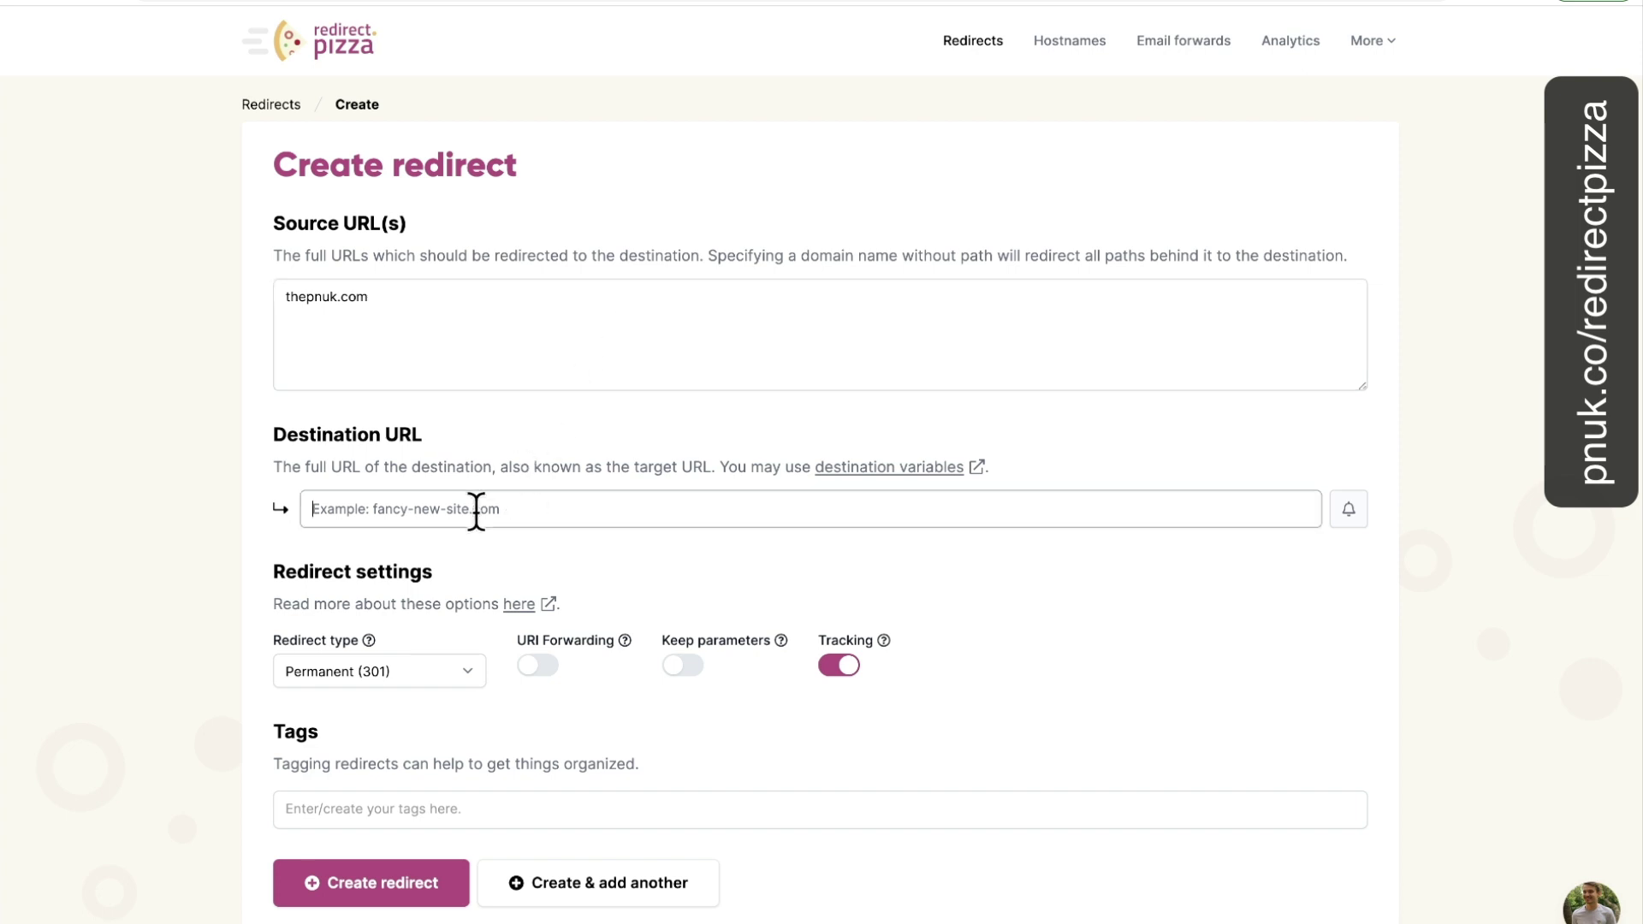
text(https)
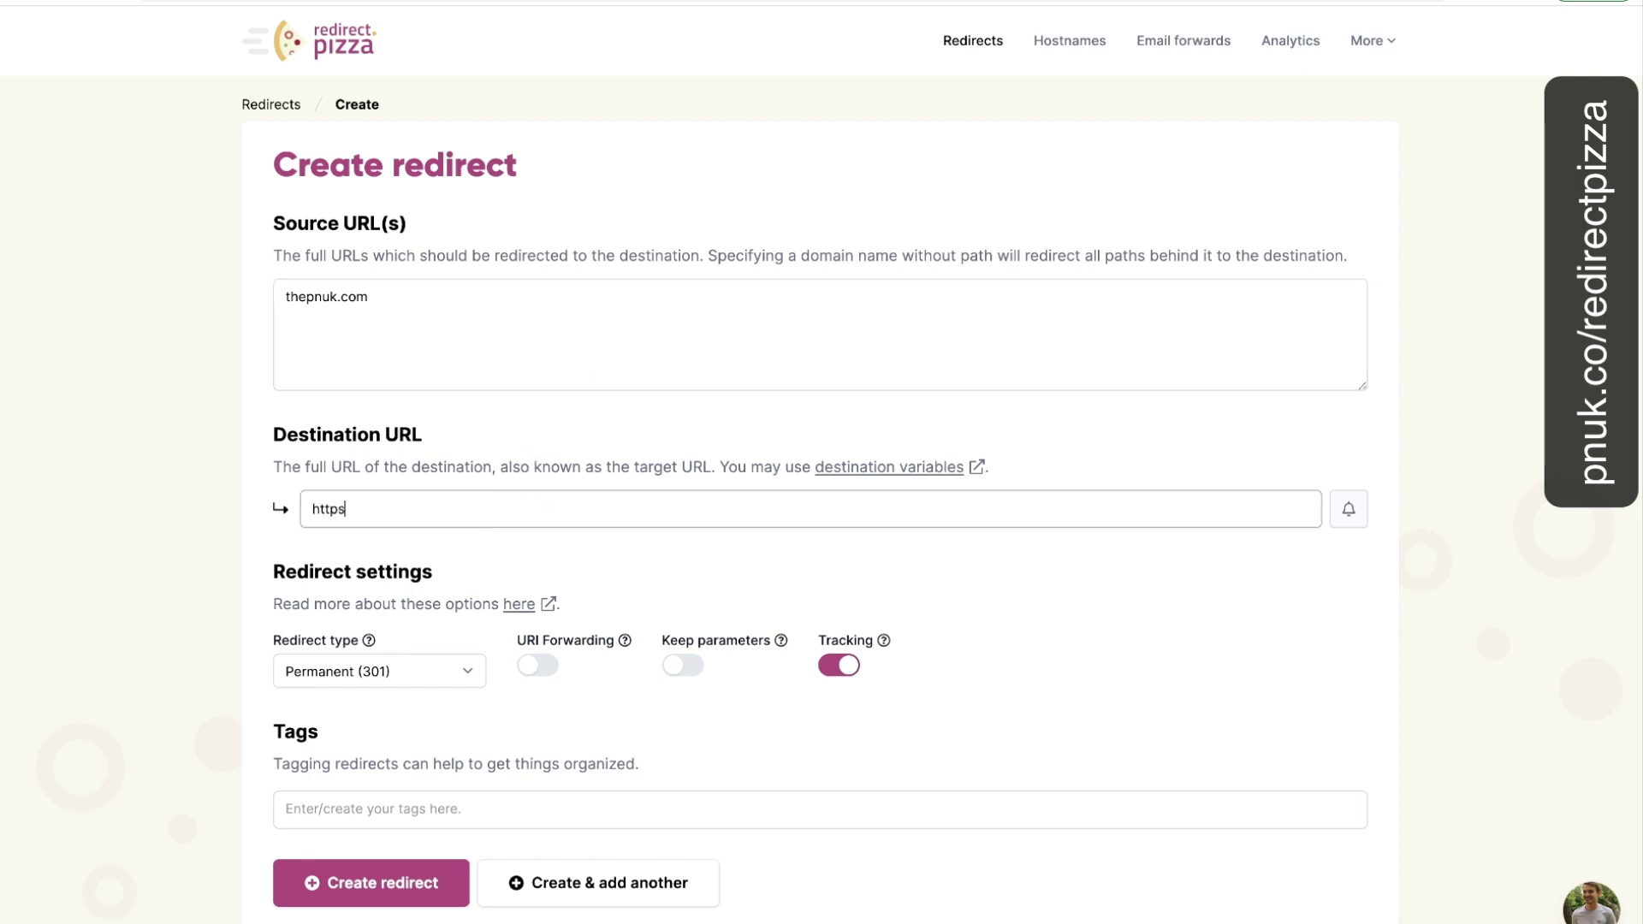
text(://pnuk.com)
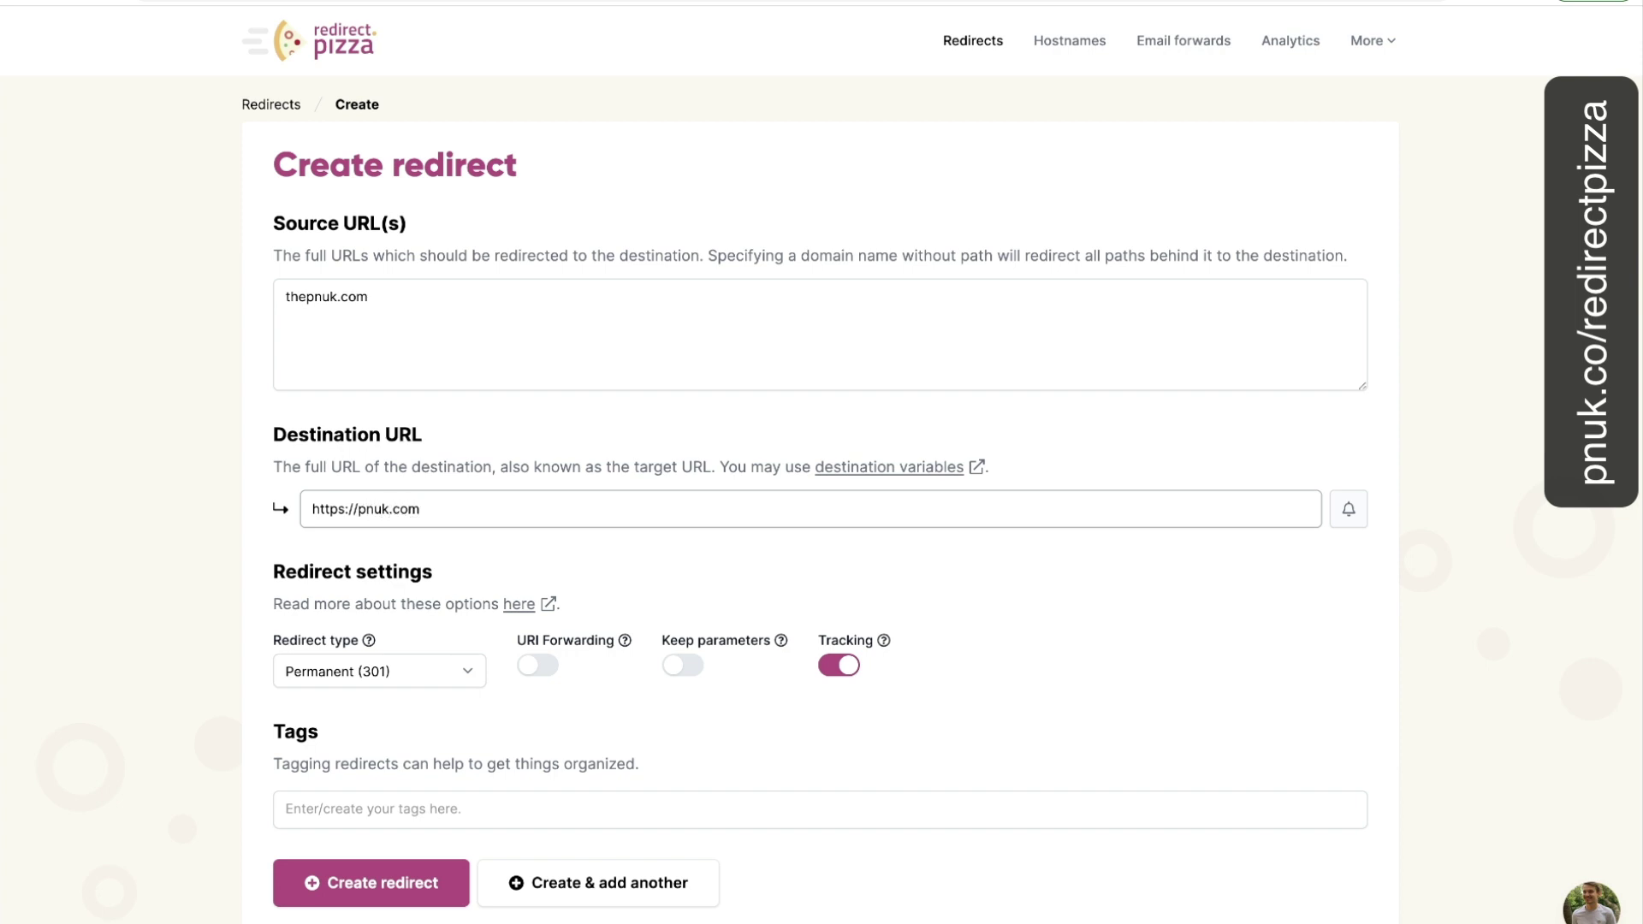
scroll(469, 705, down, 1)
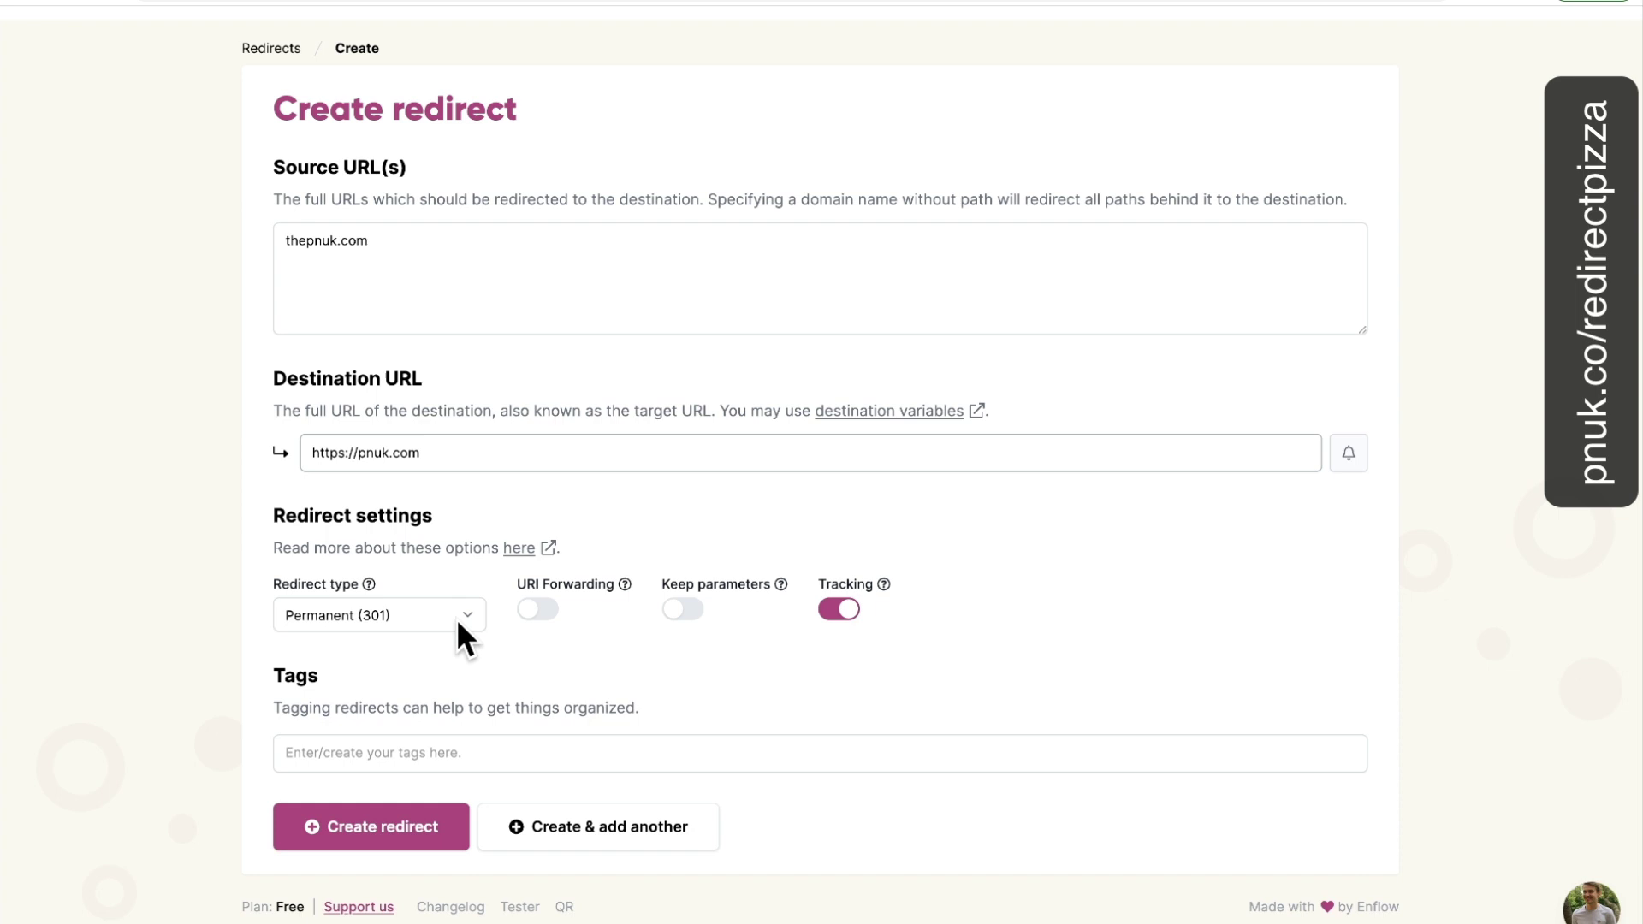
Keep the Permanent (301) redirect type and switch on URI Forwarding and Keep parameters.
click(455, 618)
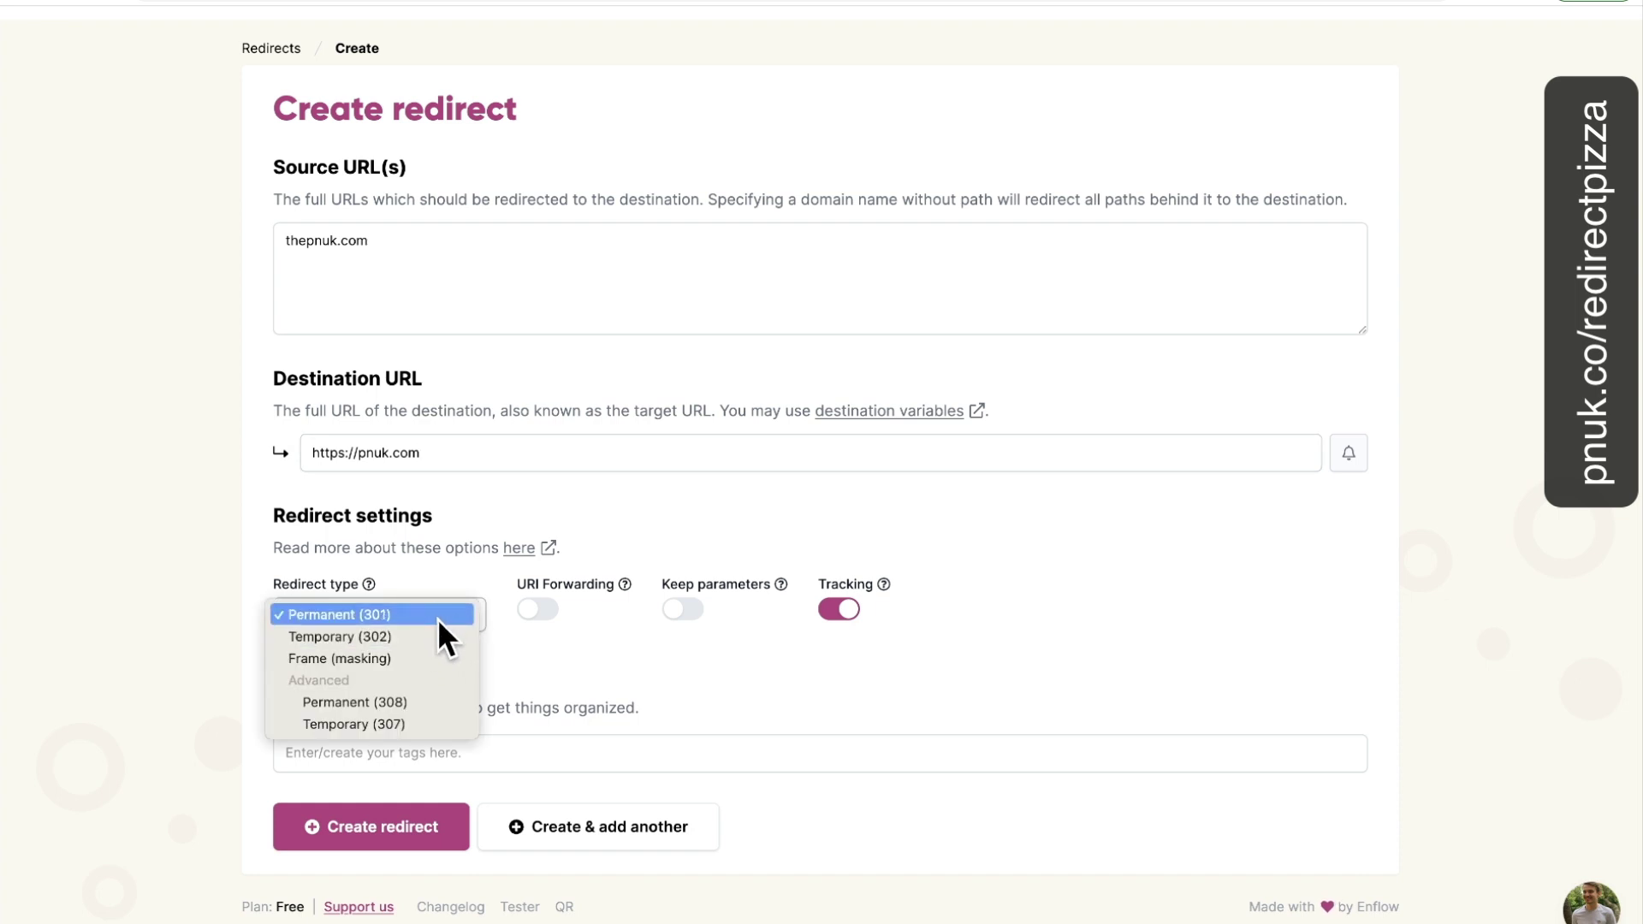
click(445, 615)
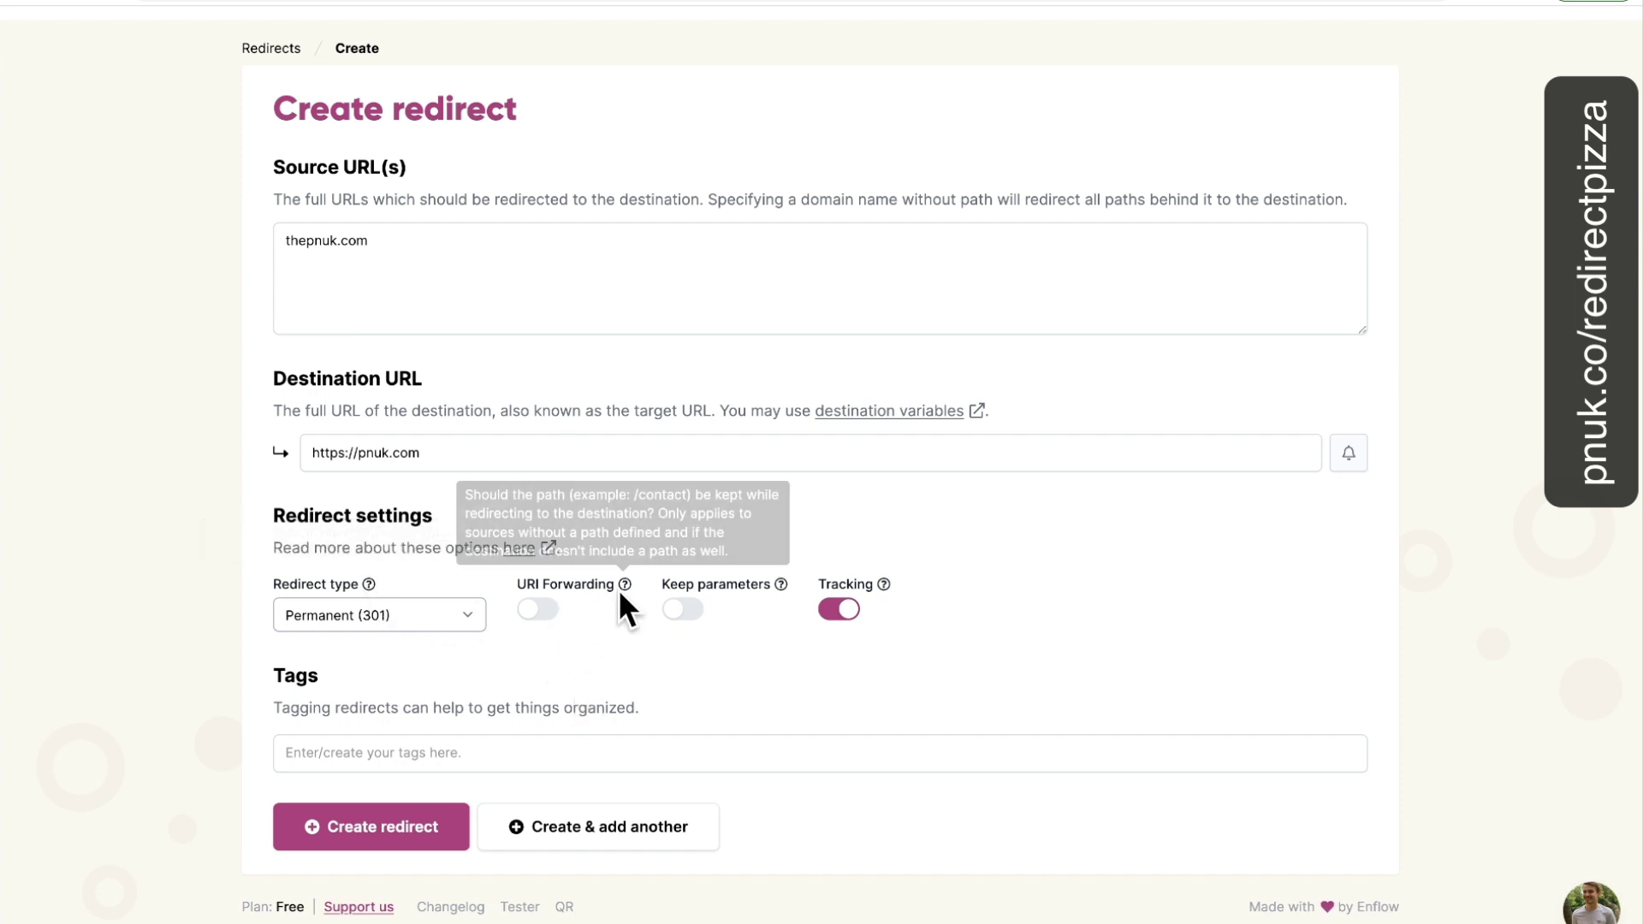
mouse_move(625, 584)
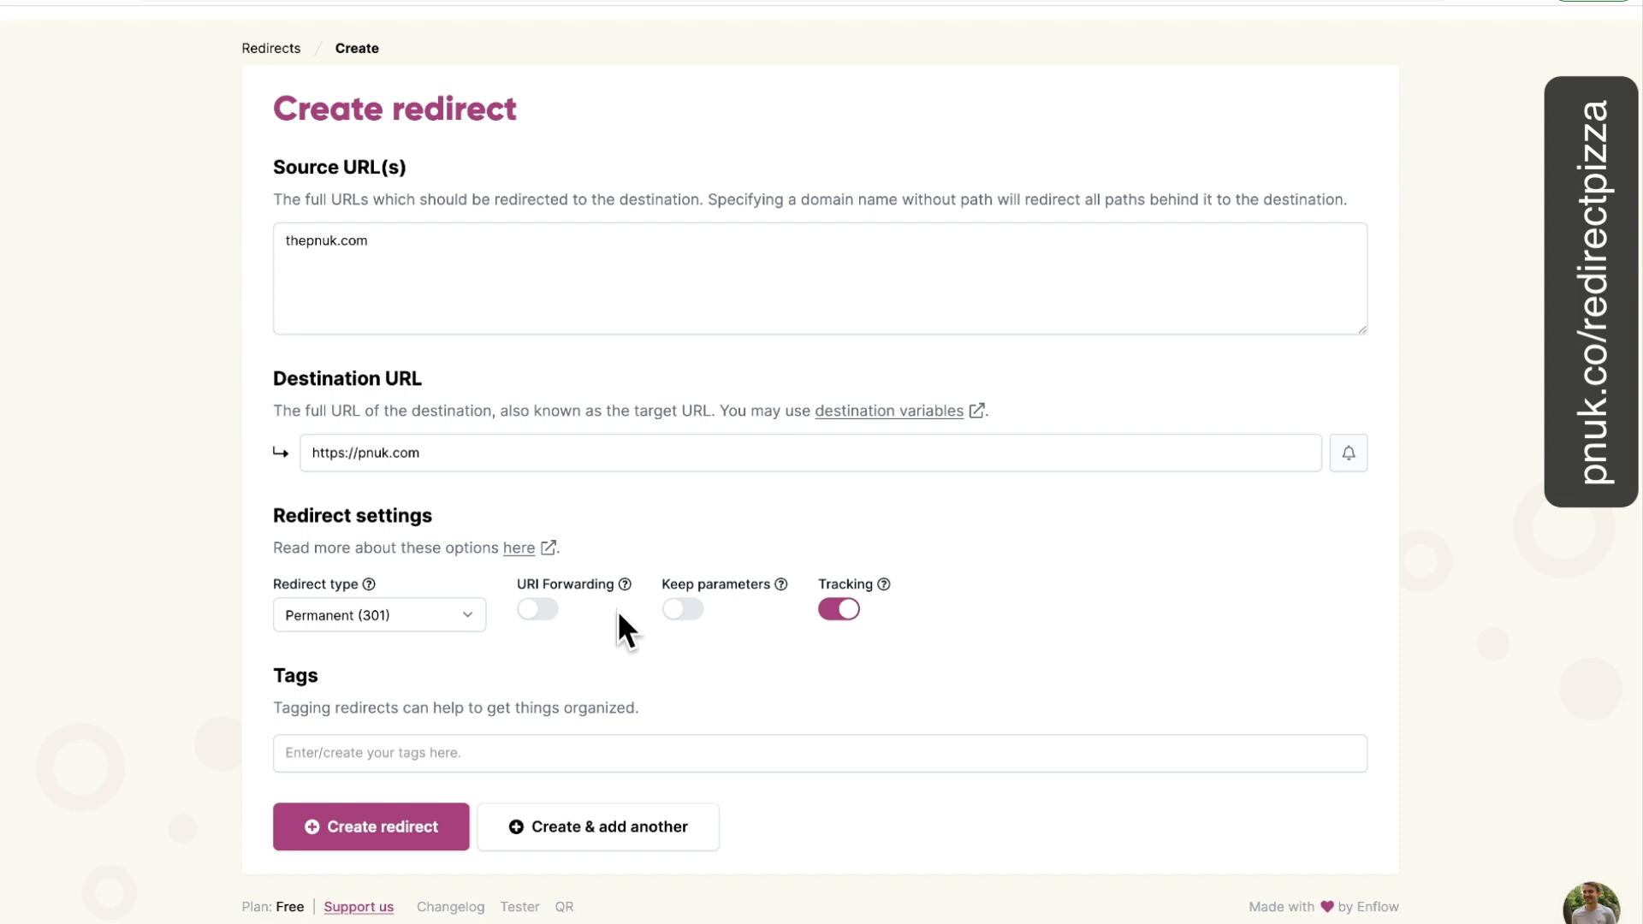
click(538, 609)
mouse_move(782, 582)
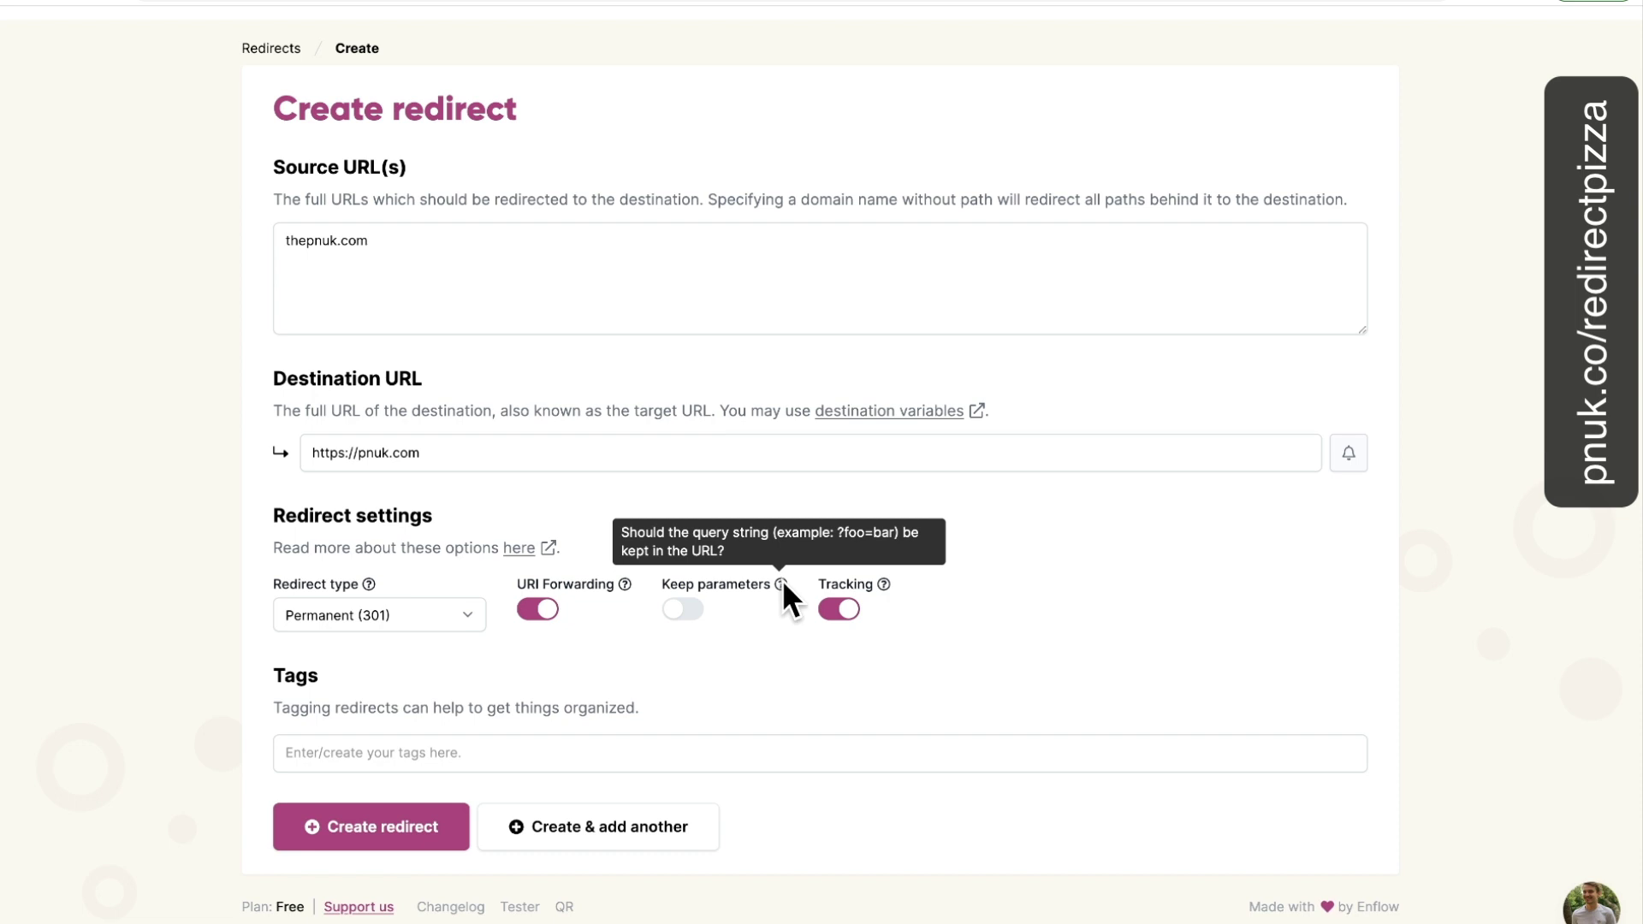
click(682, 610)
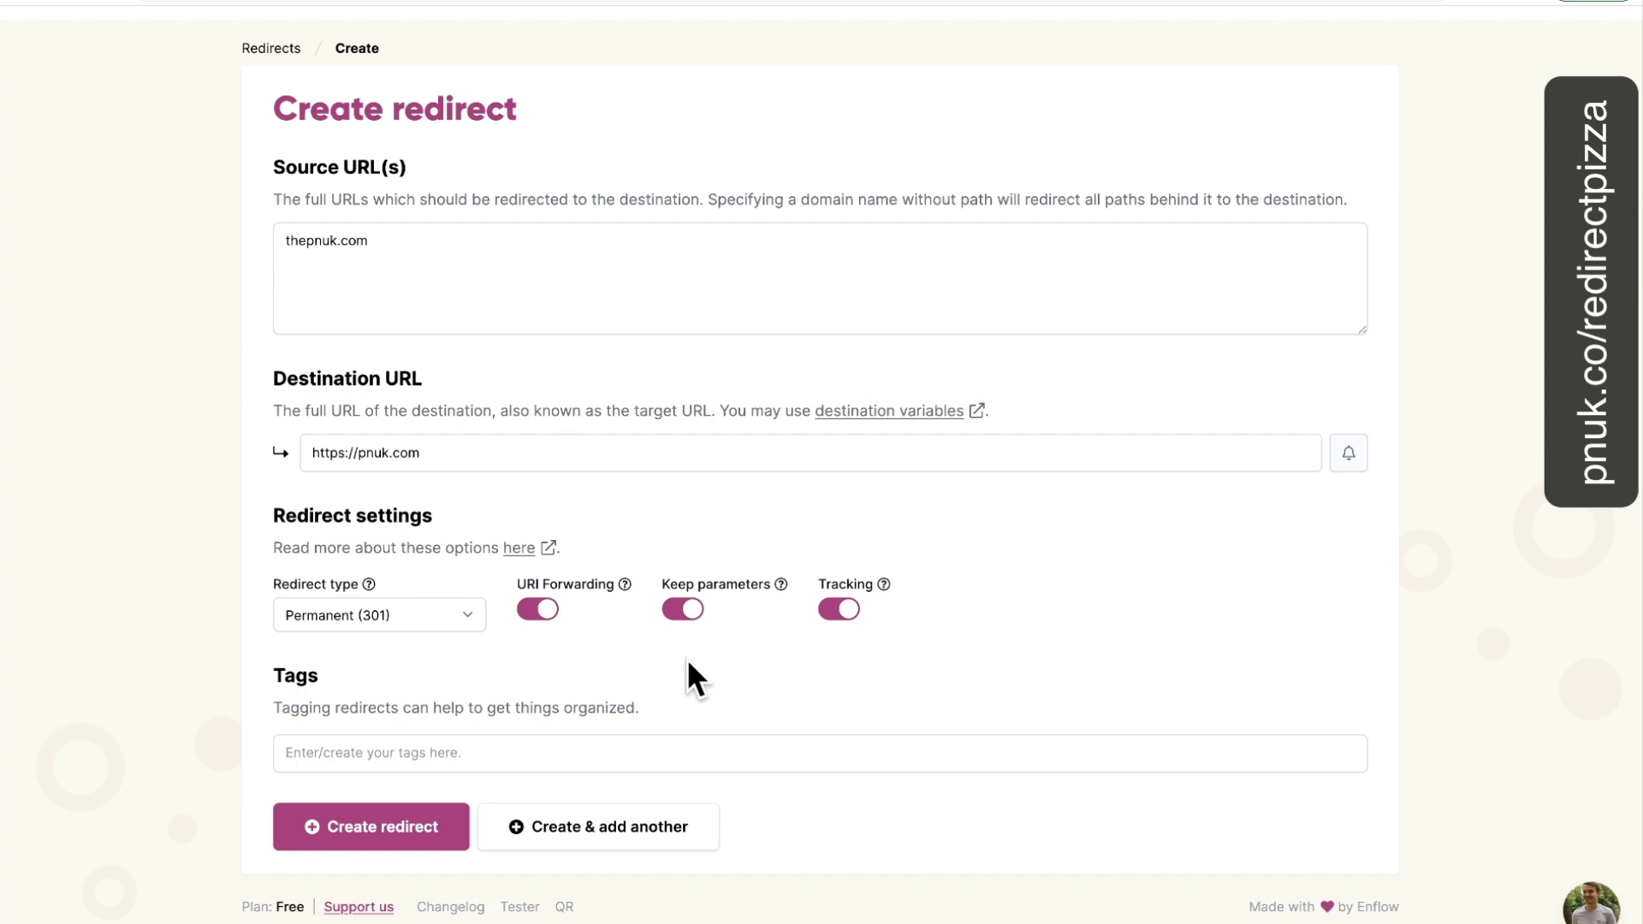
Create the thepnuk.com redirect with both toggles on and copy its A record IP 89.106.200.1.
click(541, 610)
click(685, 611)
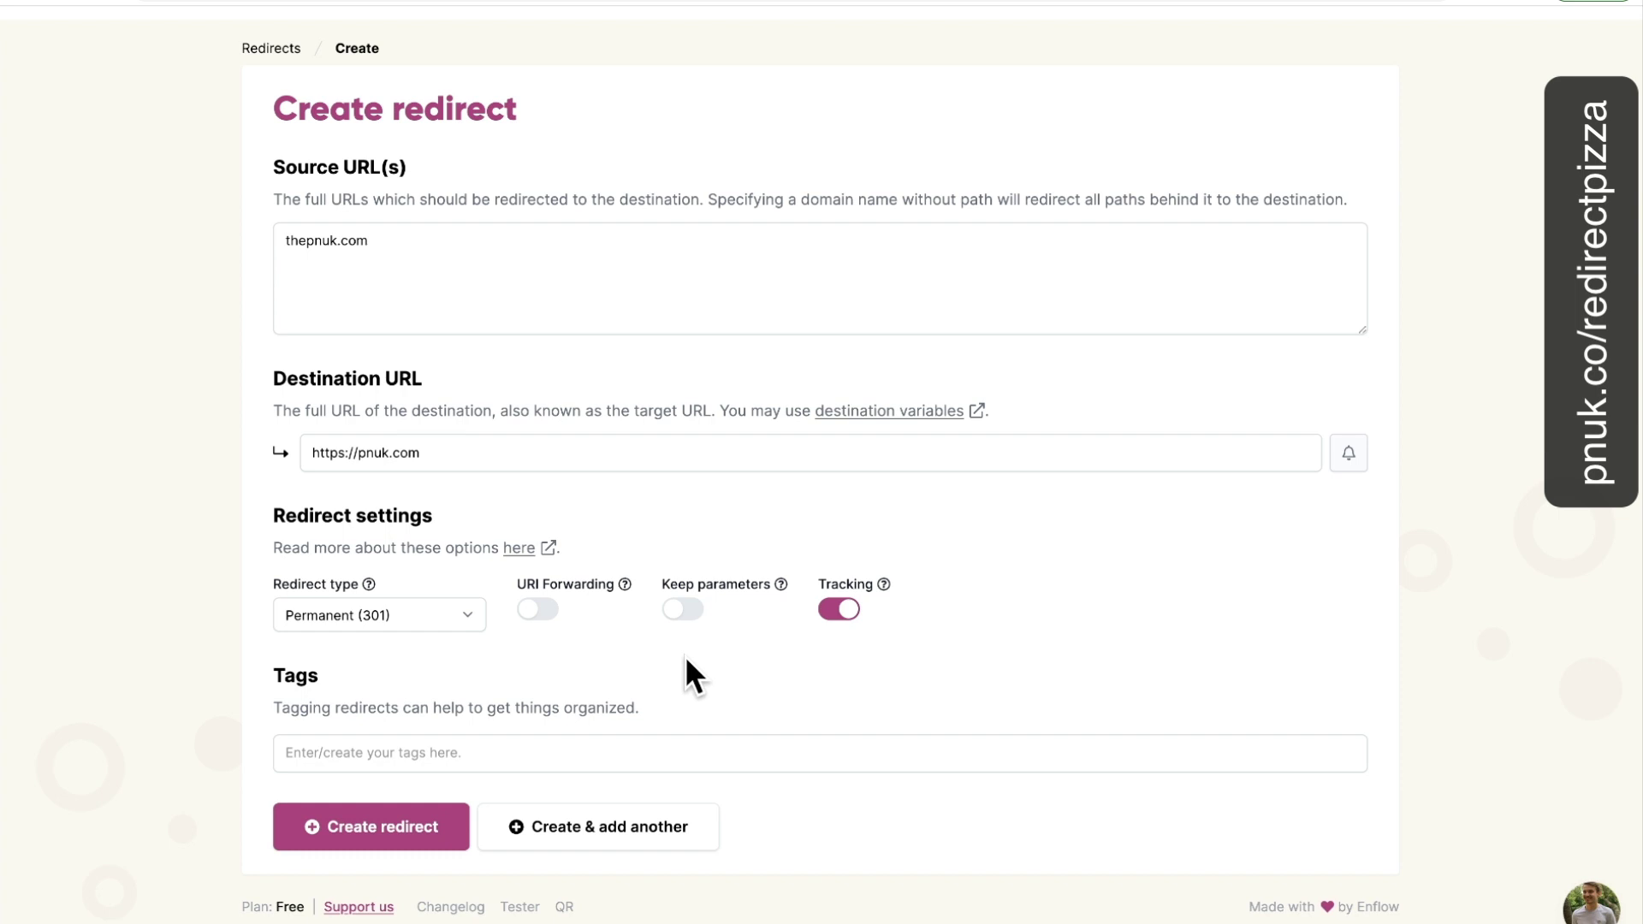
click(567, 611)
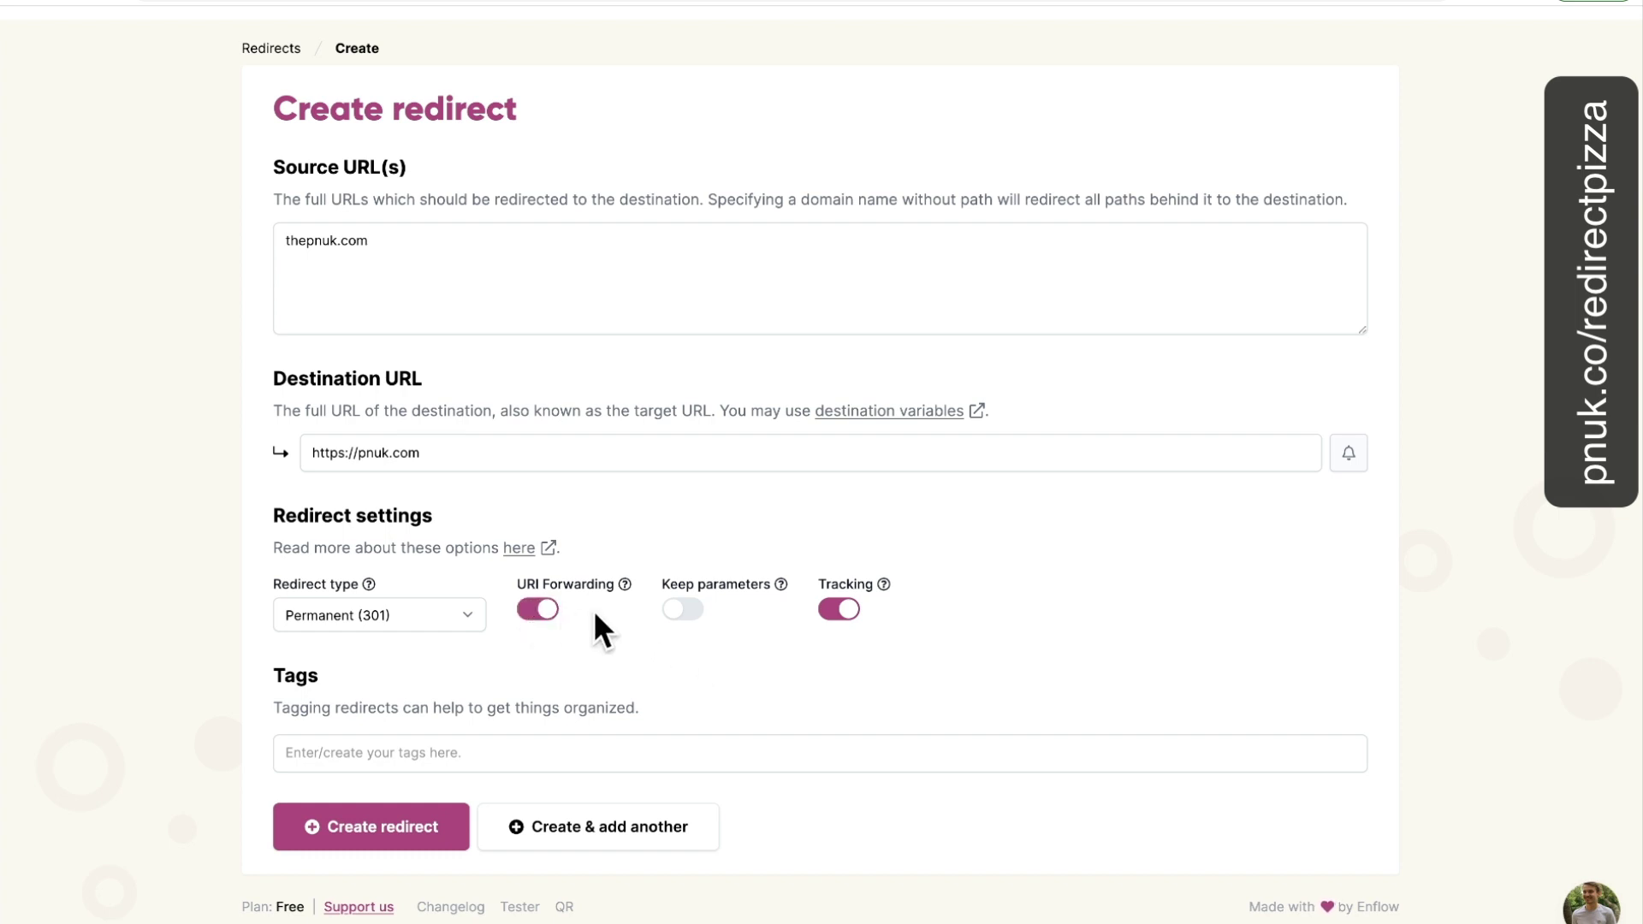
click(682, 611)
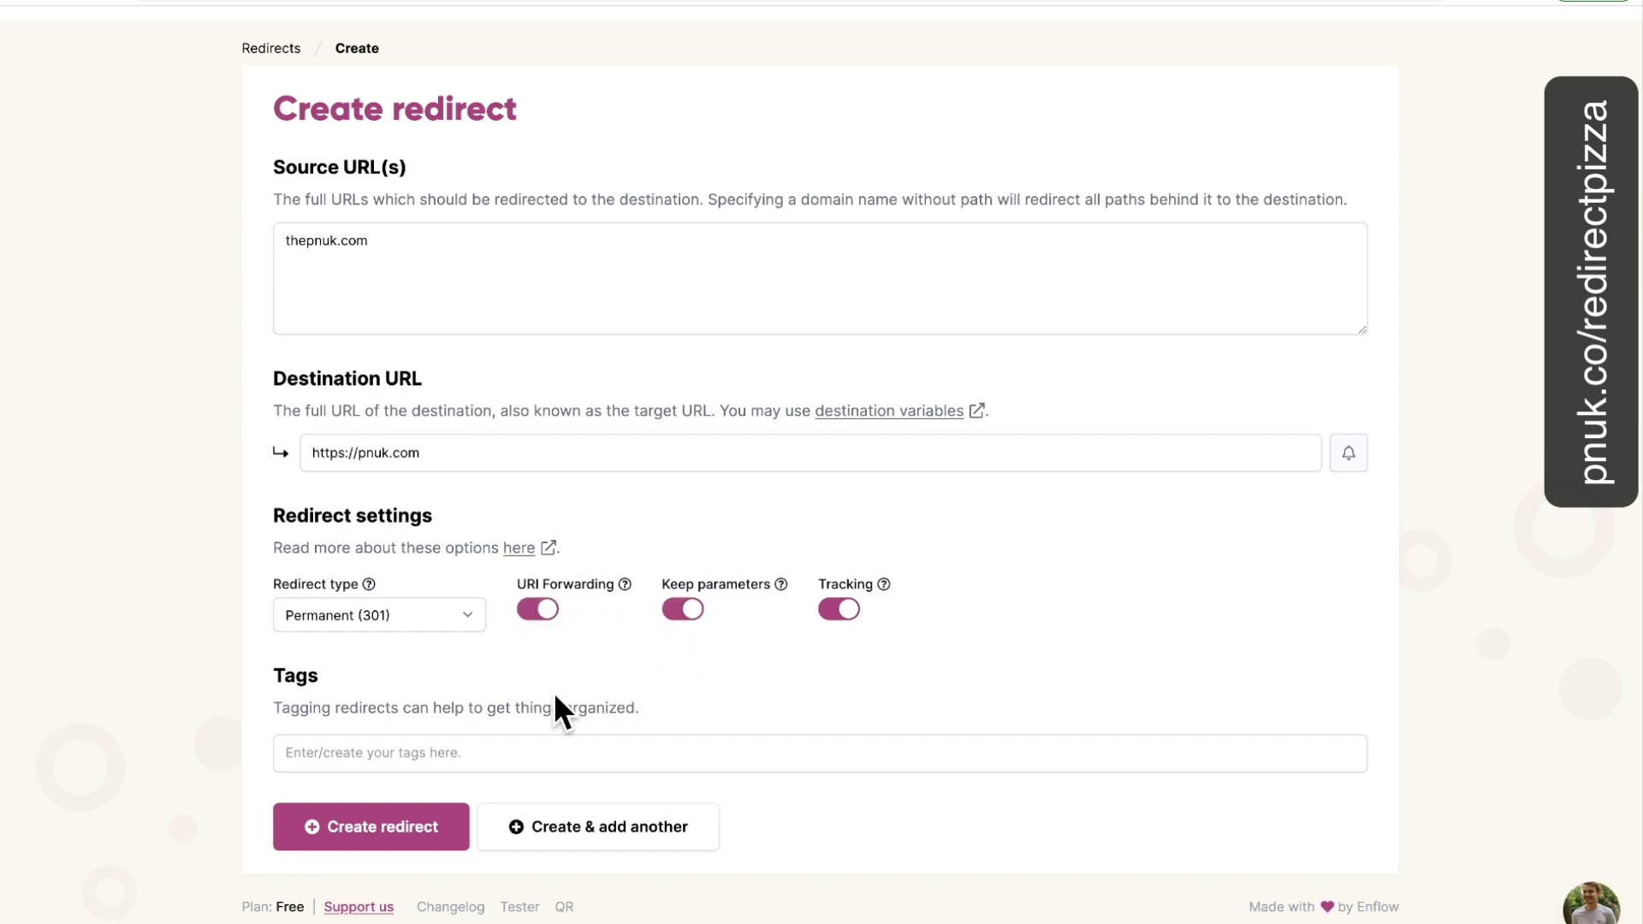
click(377, 842)
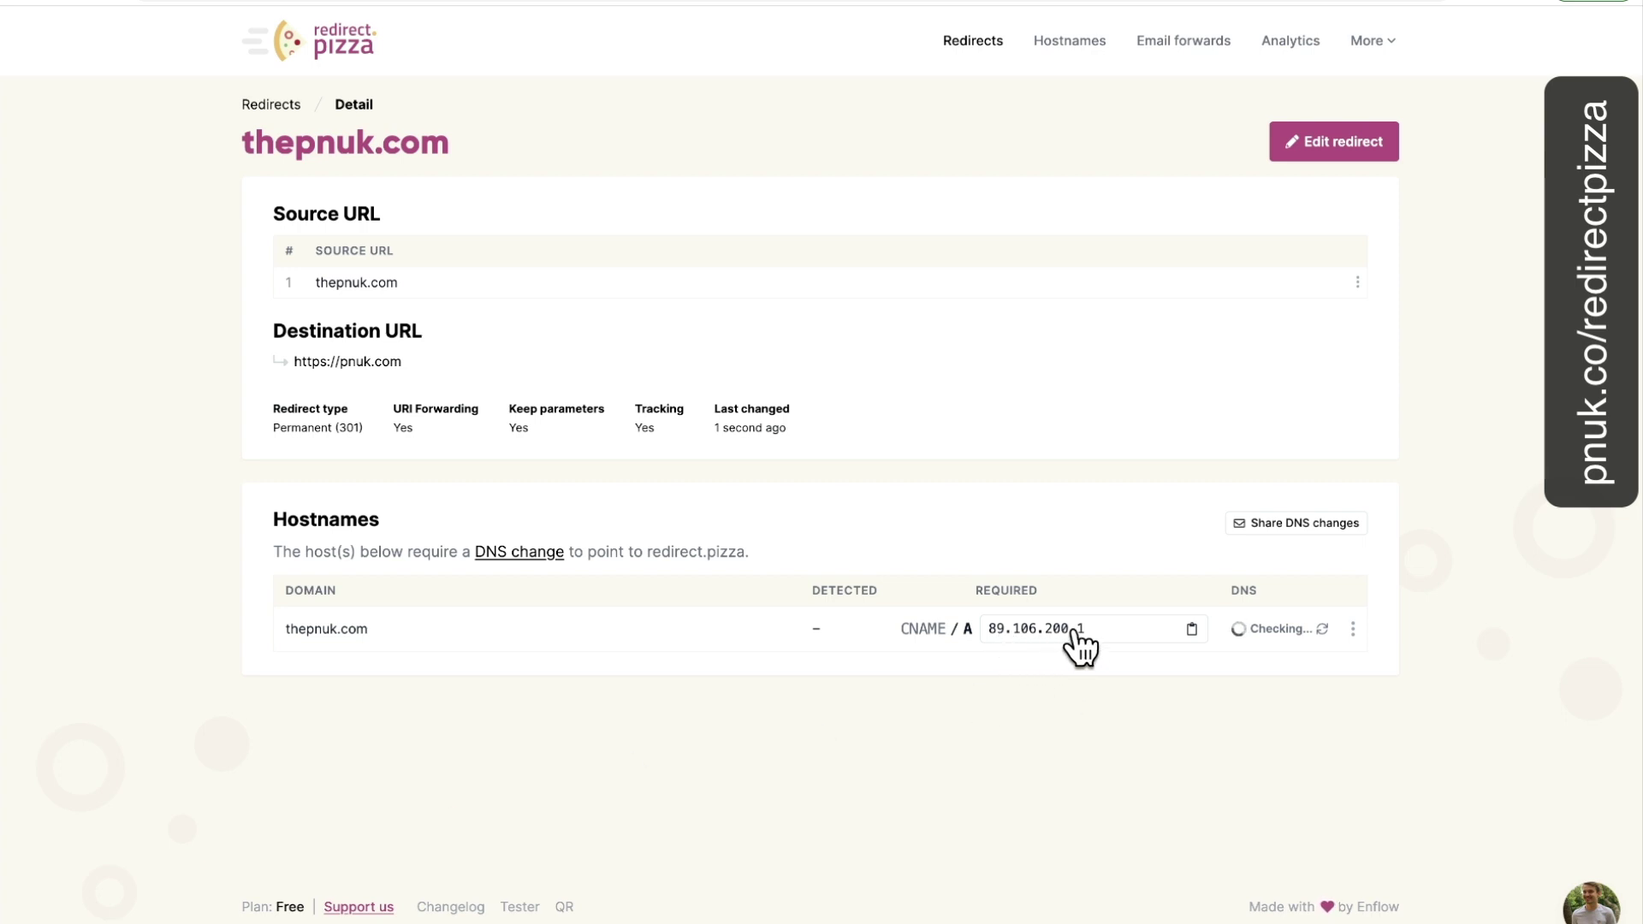
click(1191, 631)
Delete GoDaddy's domain forwarding for thepnuk.com.
click(864, 2)
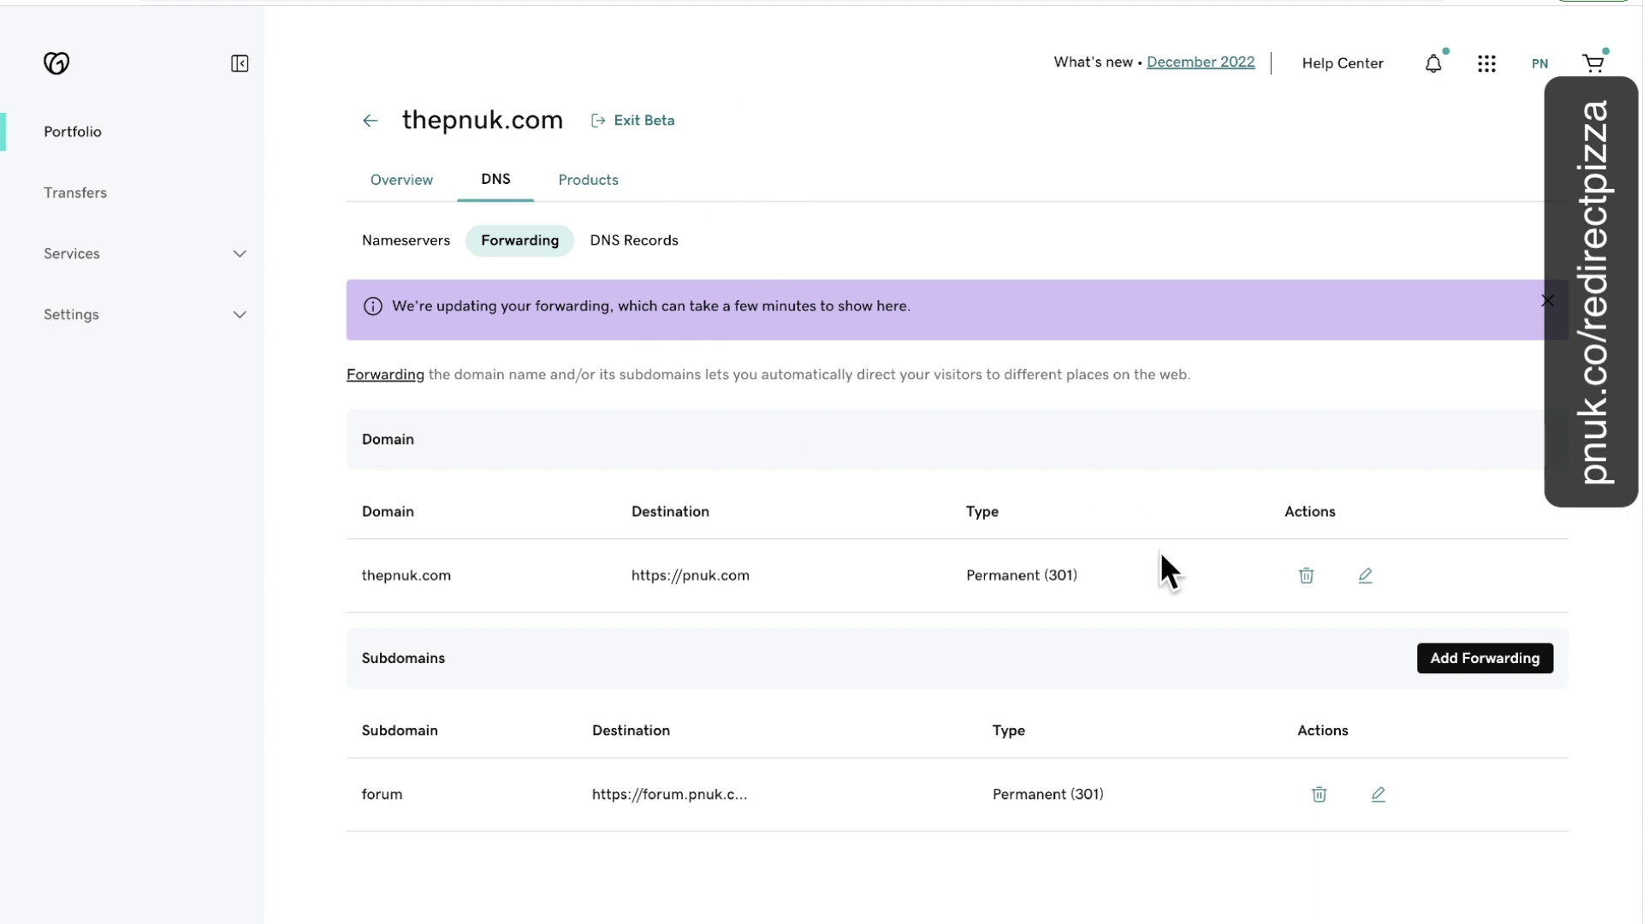
click(1307, 577)
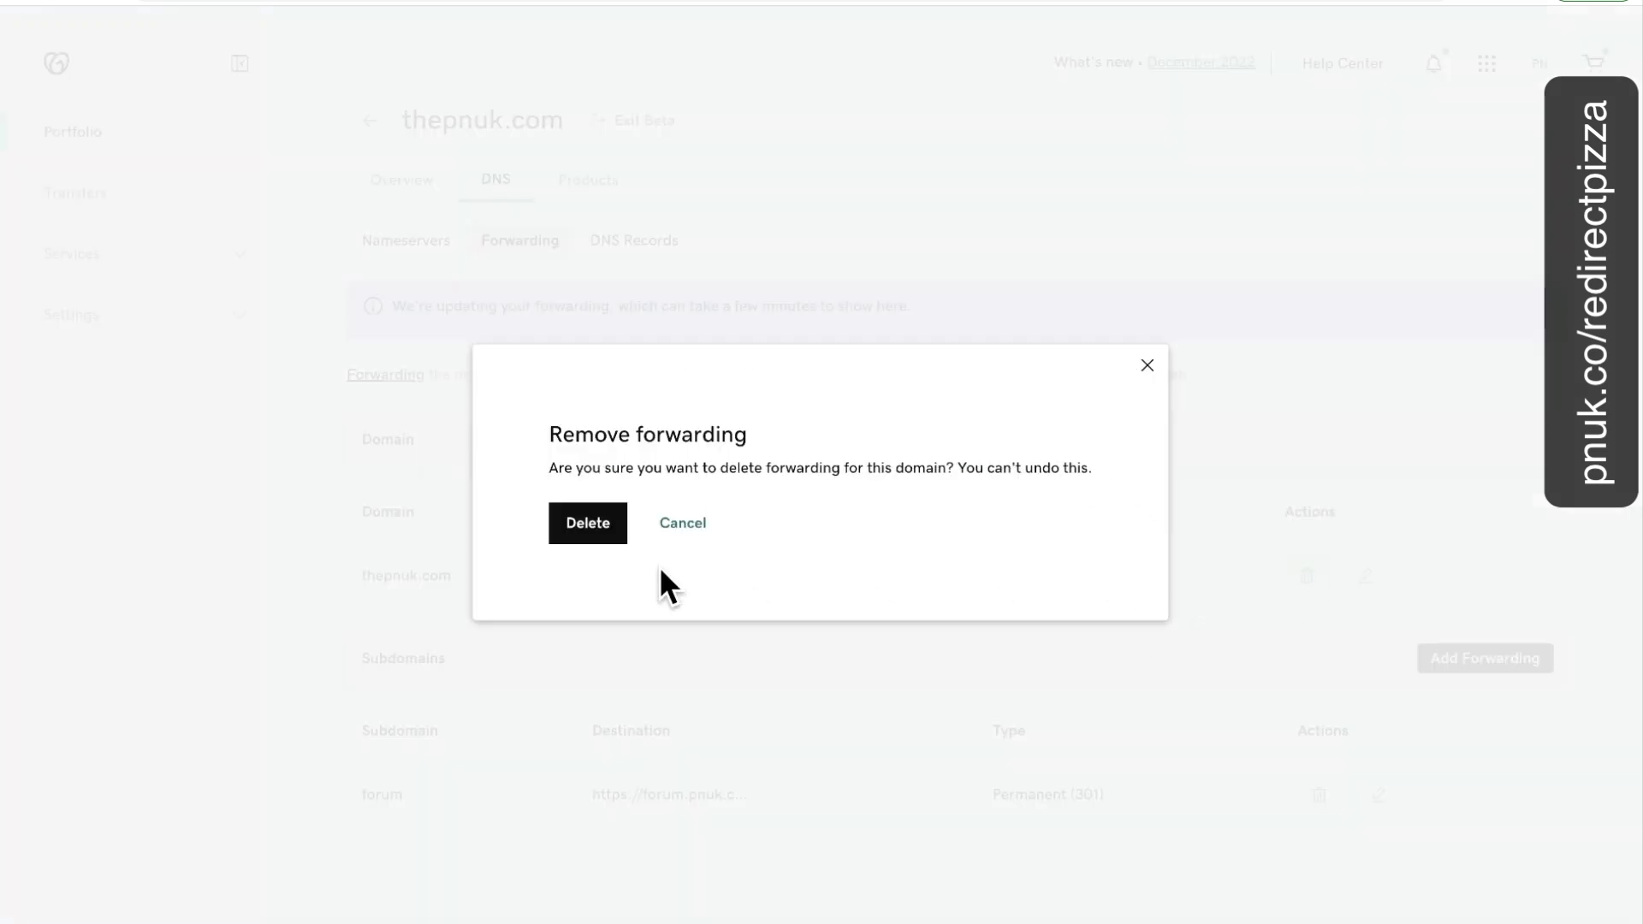
click(598, 523)
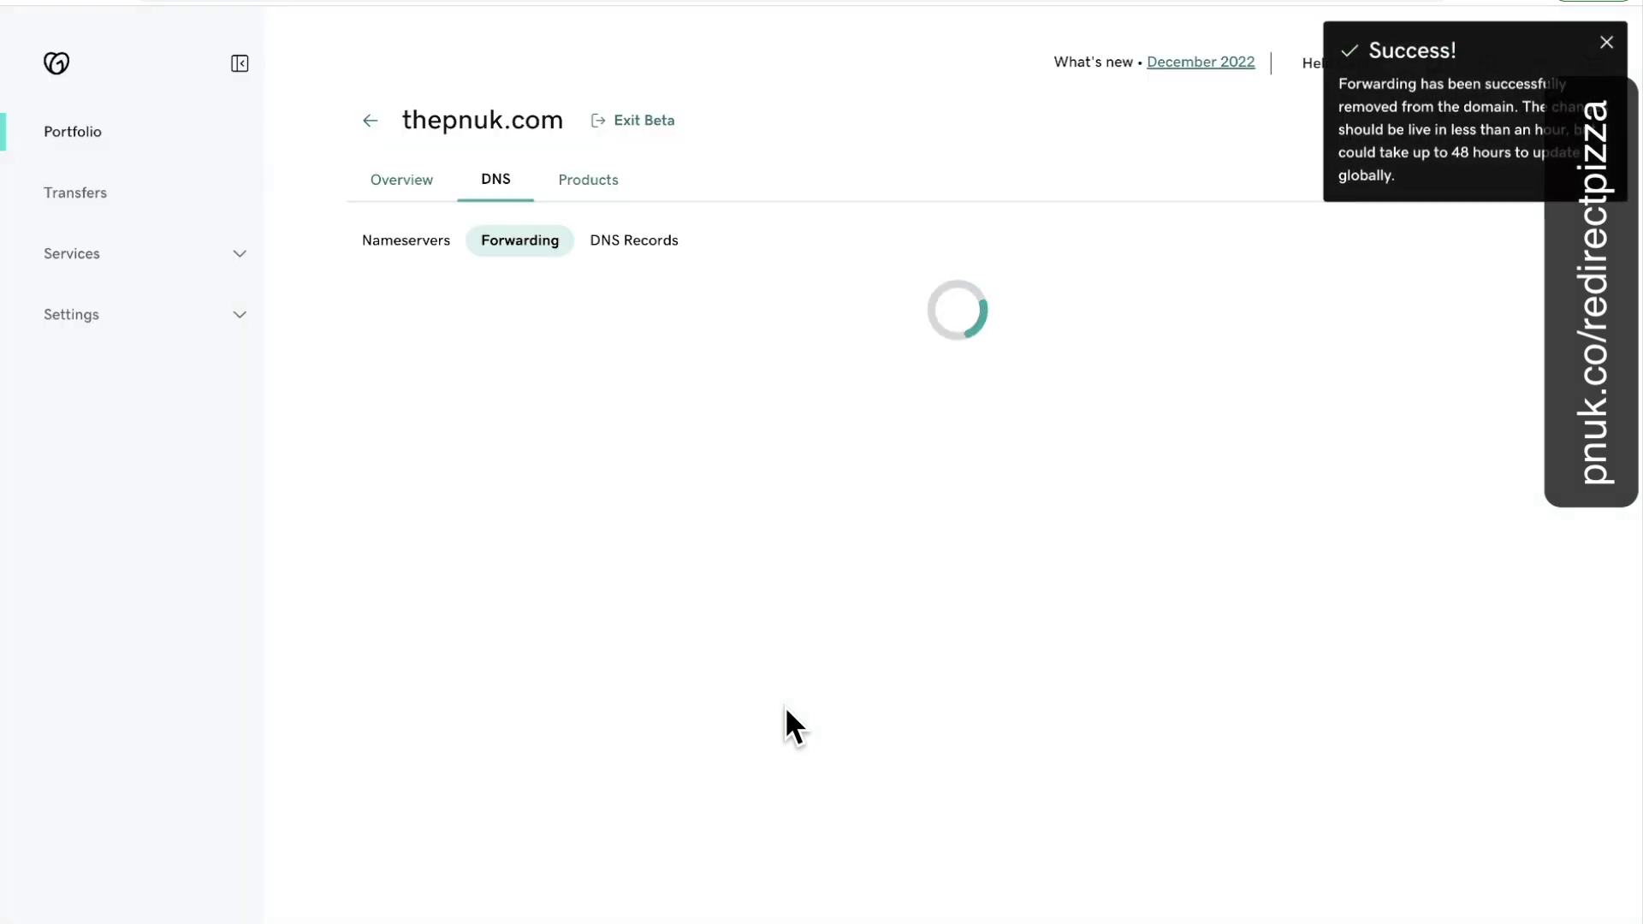
Delete the forum subdomain forwarding and open the parked A @ record for editing.
click(637, 255)
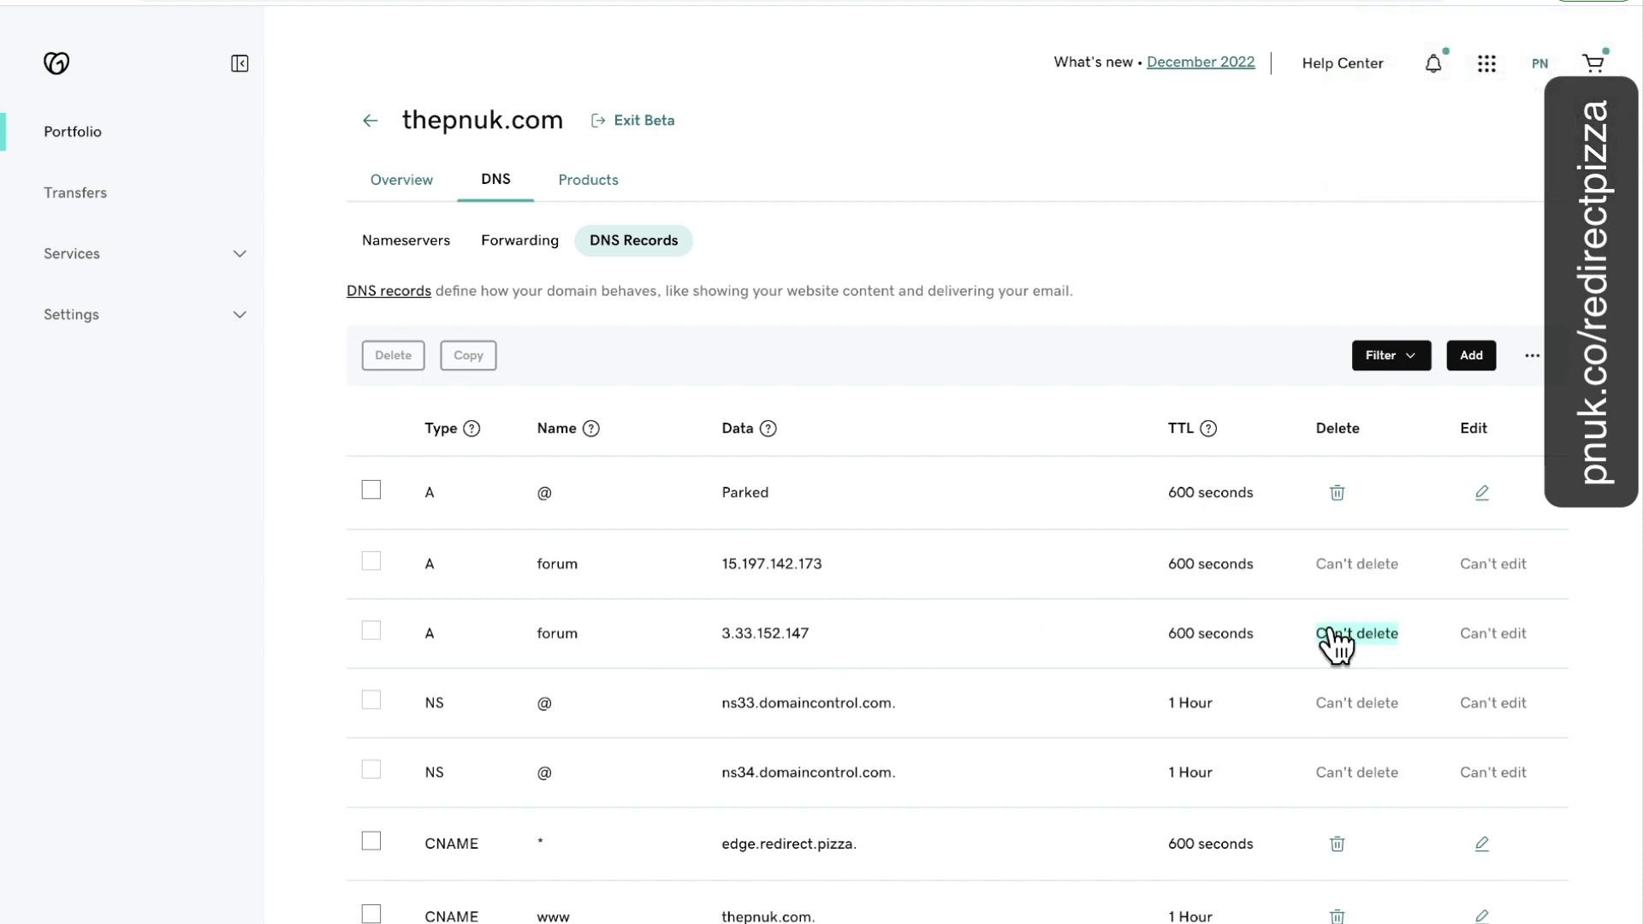
click(513, 244)
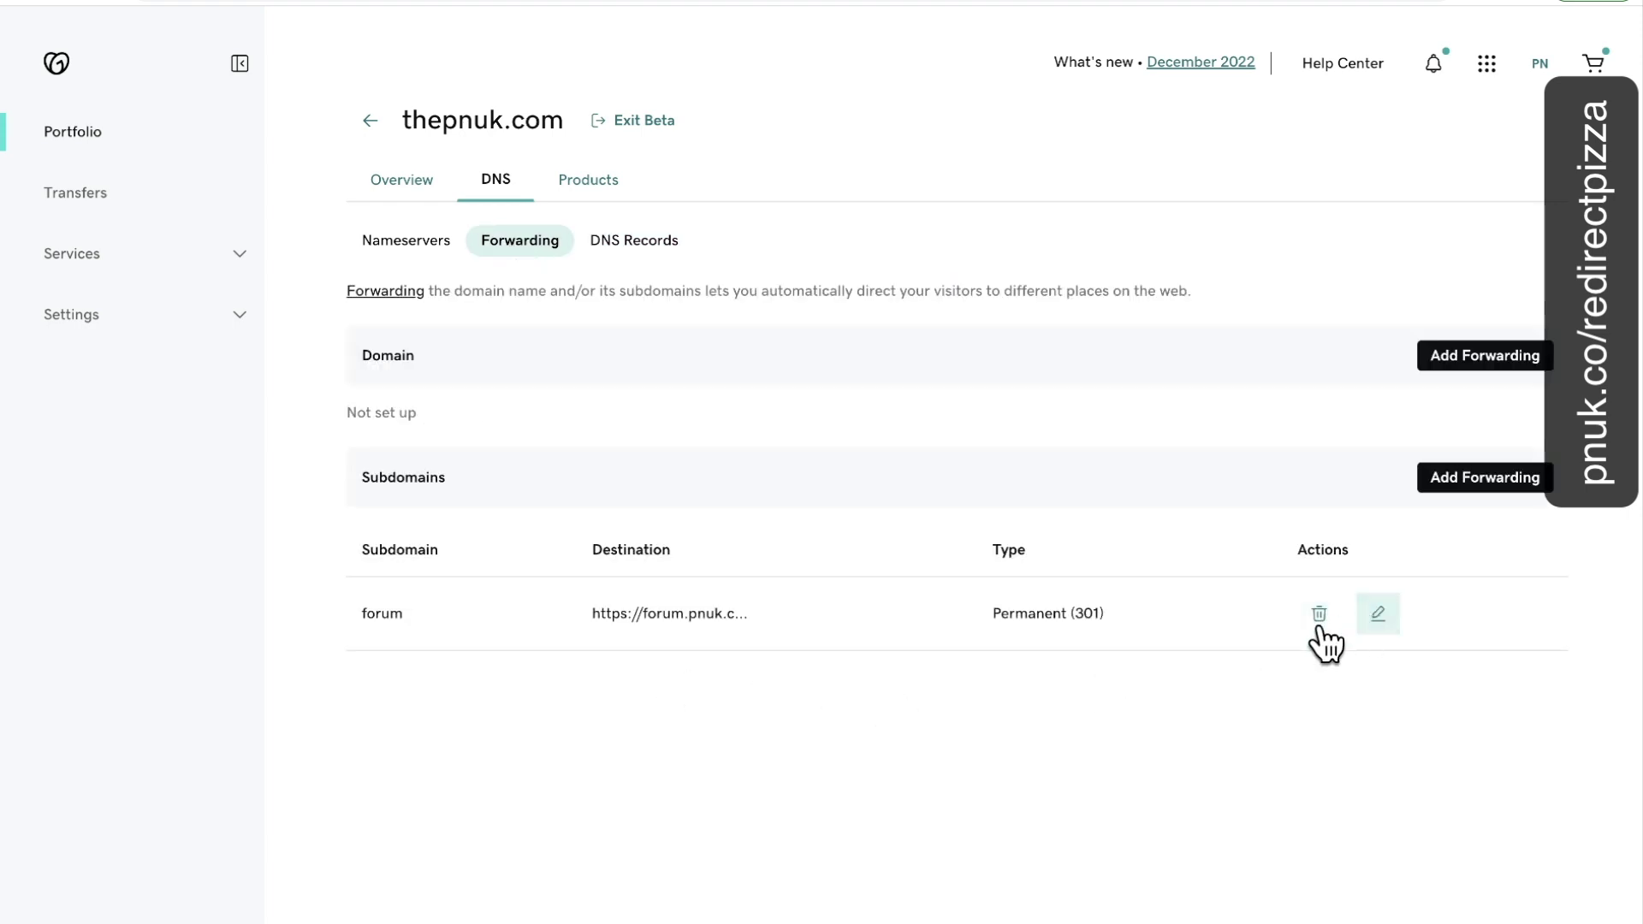
click(1318, 614)
key(Return)
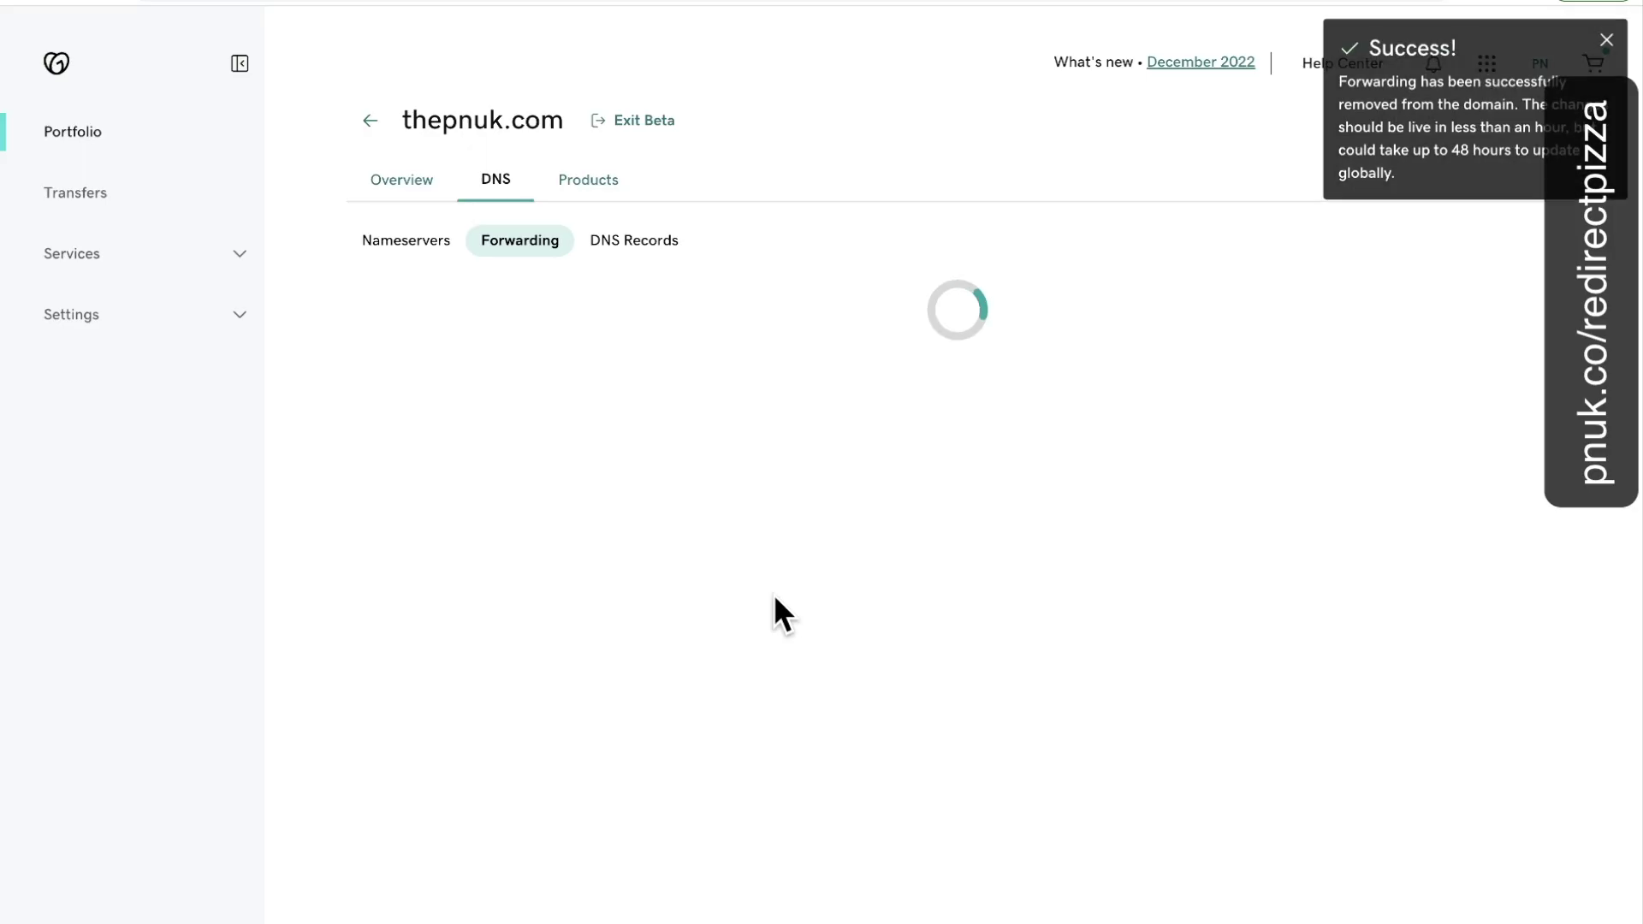
click(634, 241)
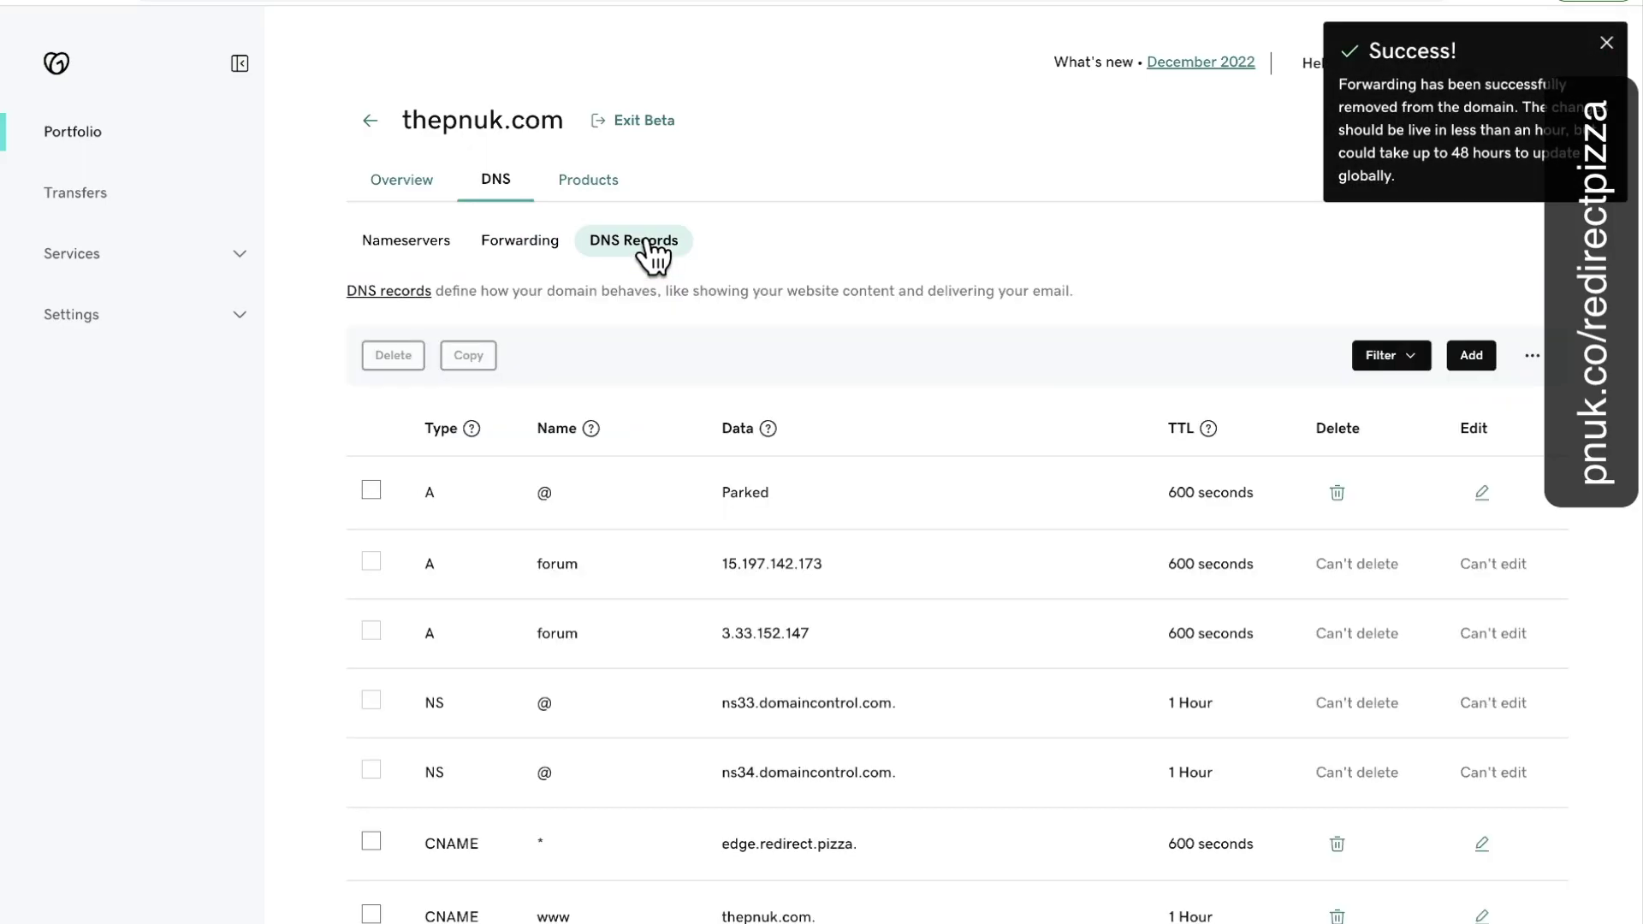
click(1481, 494)
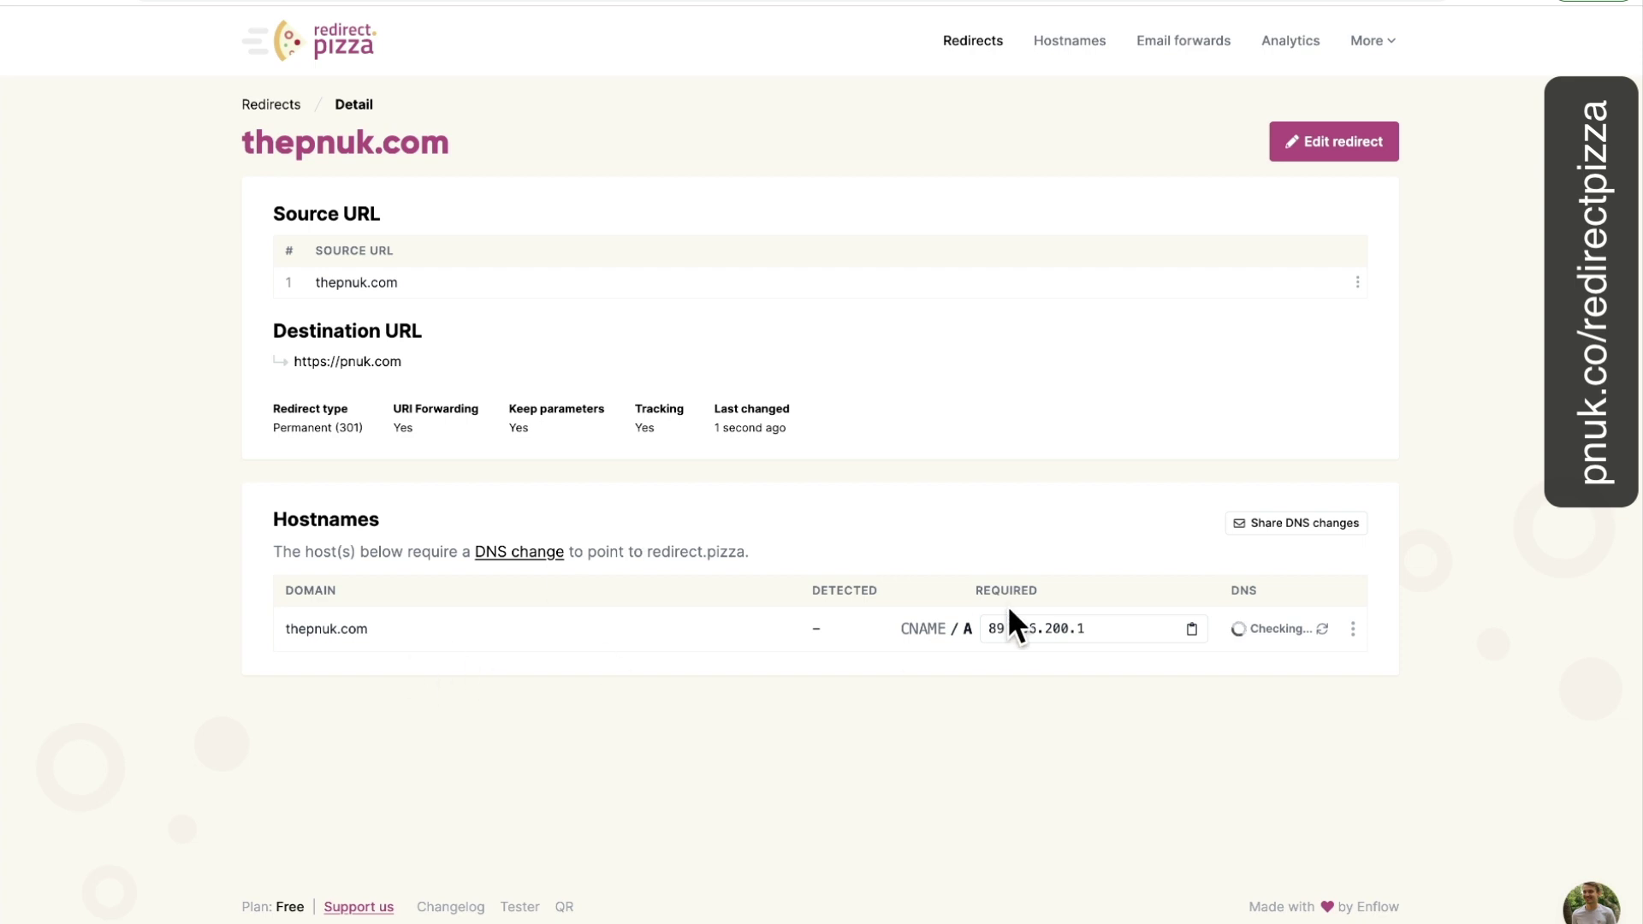
Replace the root A record's Parked value with 89.106.200.1 copied from redirect.pizza and save it.
drag(997, 629, 1093, 632)
click(952, 3)
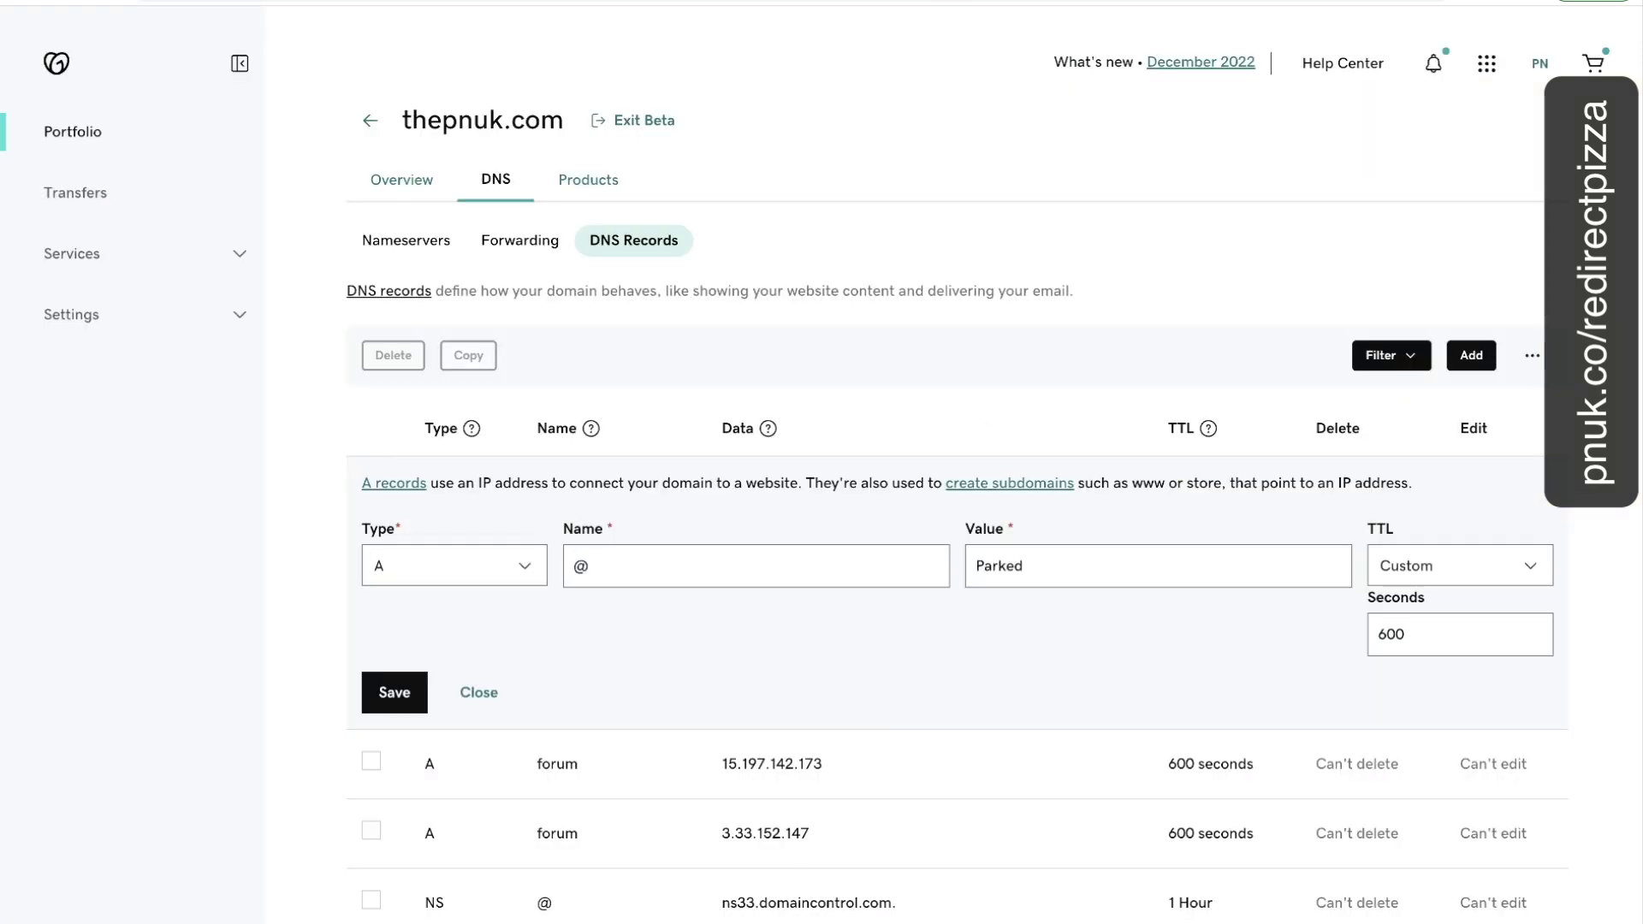
double_click(1018, 565)
text(89.106.200.1)
click(409, 695)
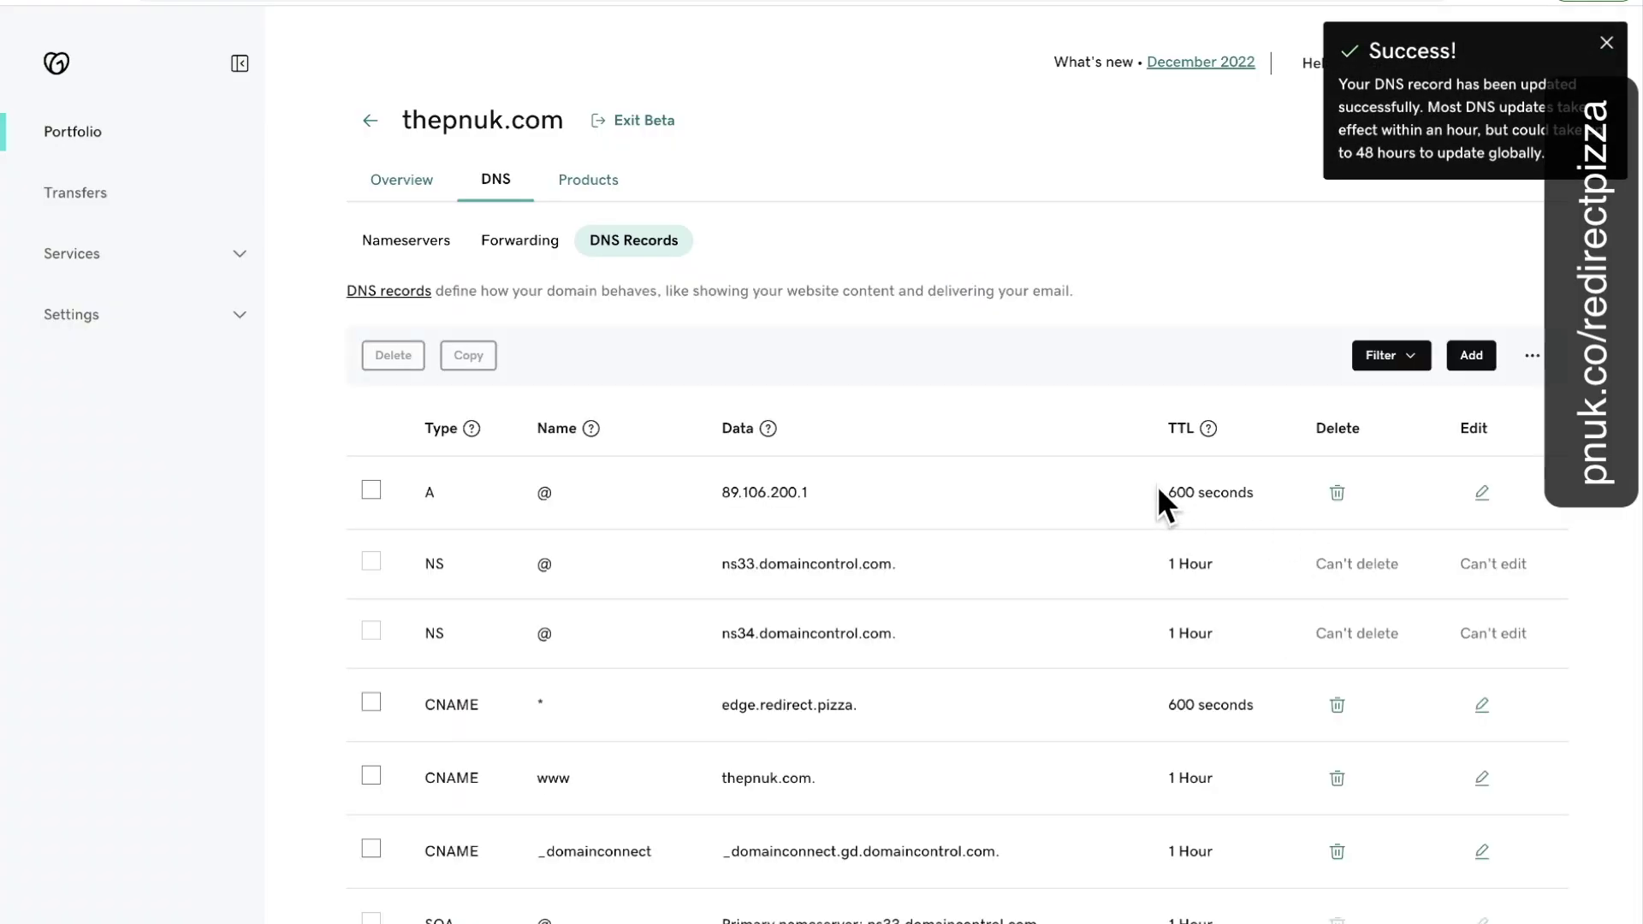
Note the record's 600-second TTL and go back to redirect.pizza's DNS check.
drag(1159, 489, 1260, 491)
mouse_move(1208, 436)
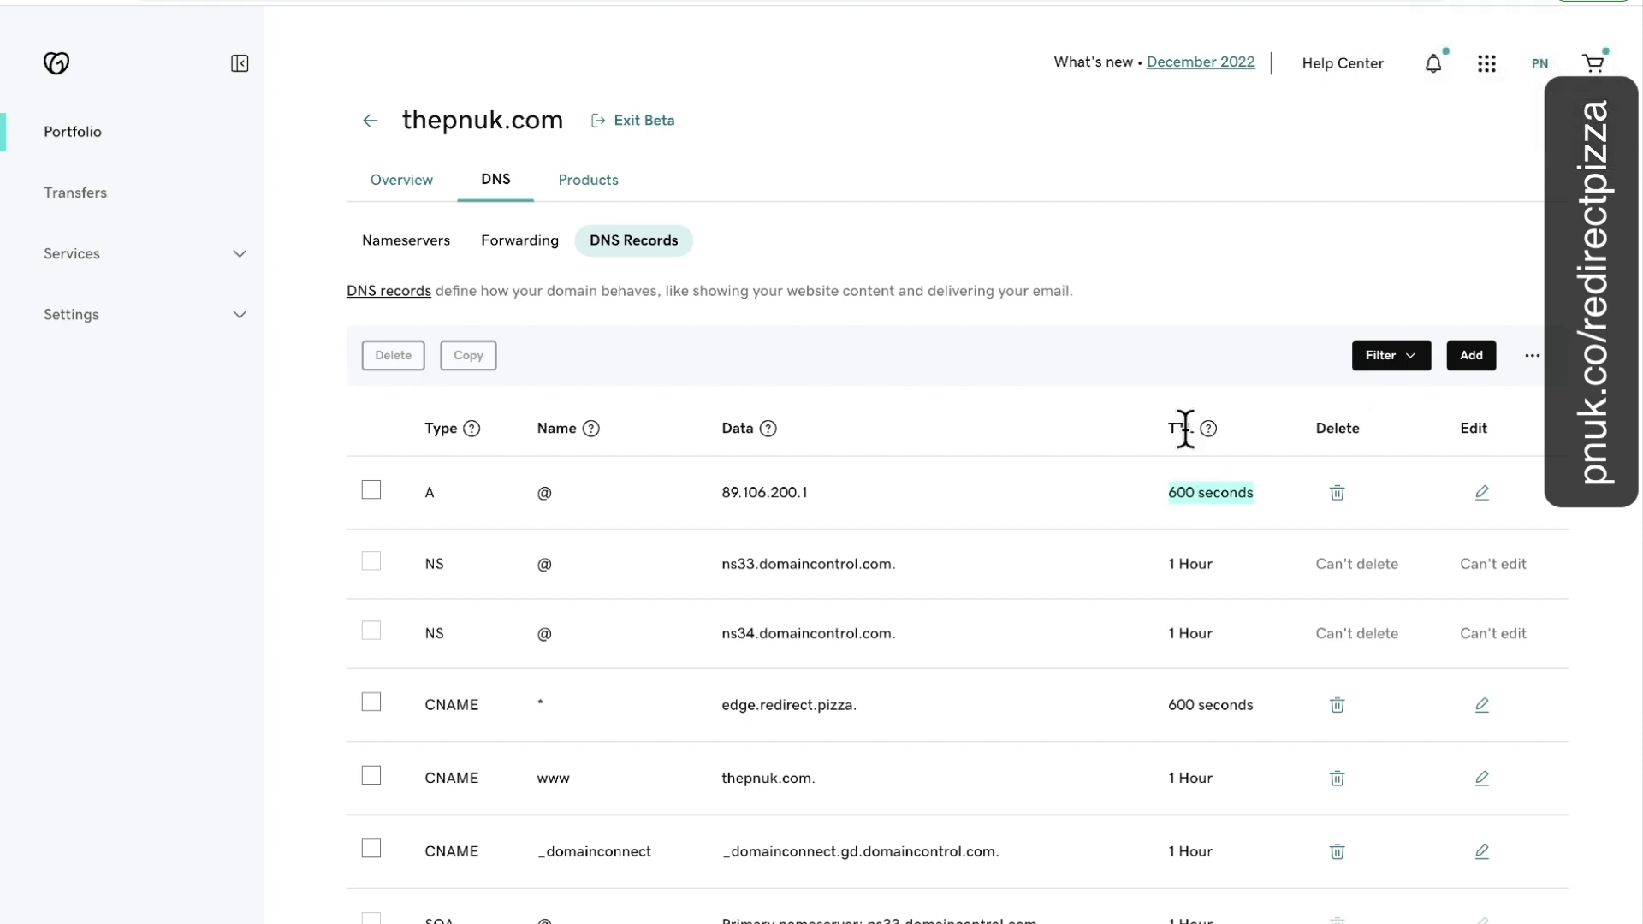
click(1080, 2)
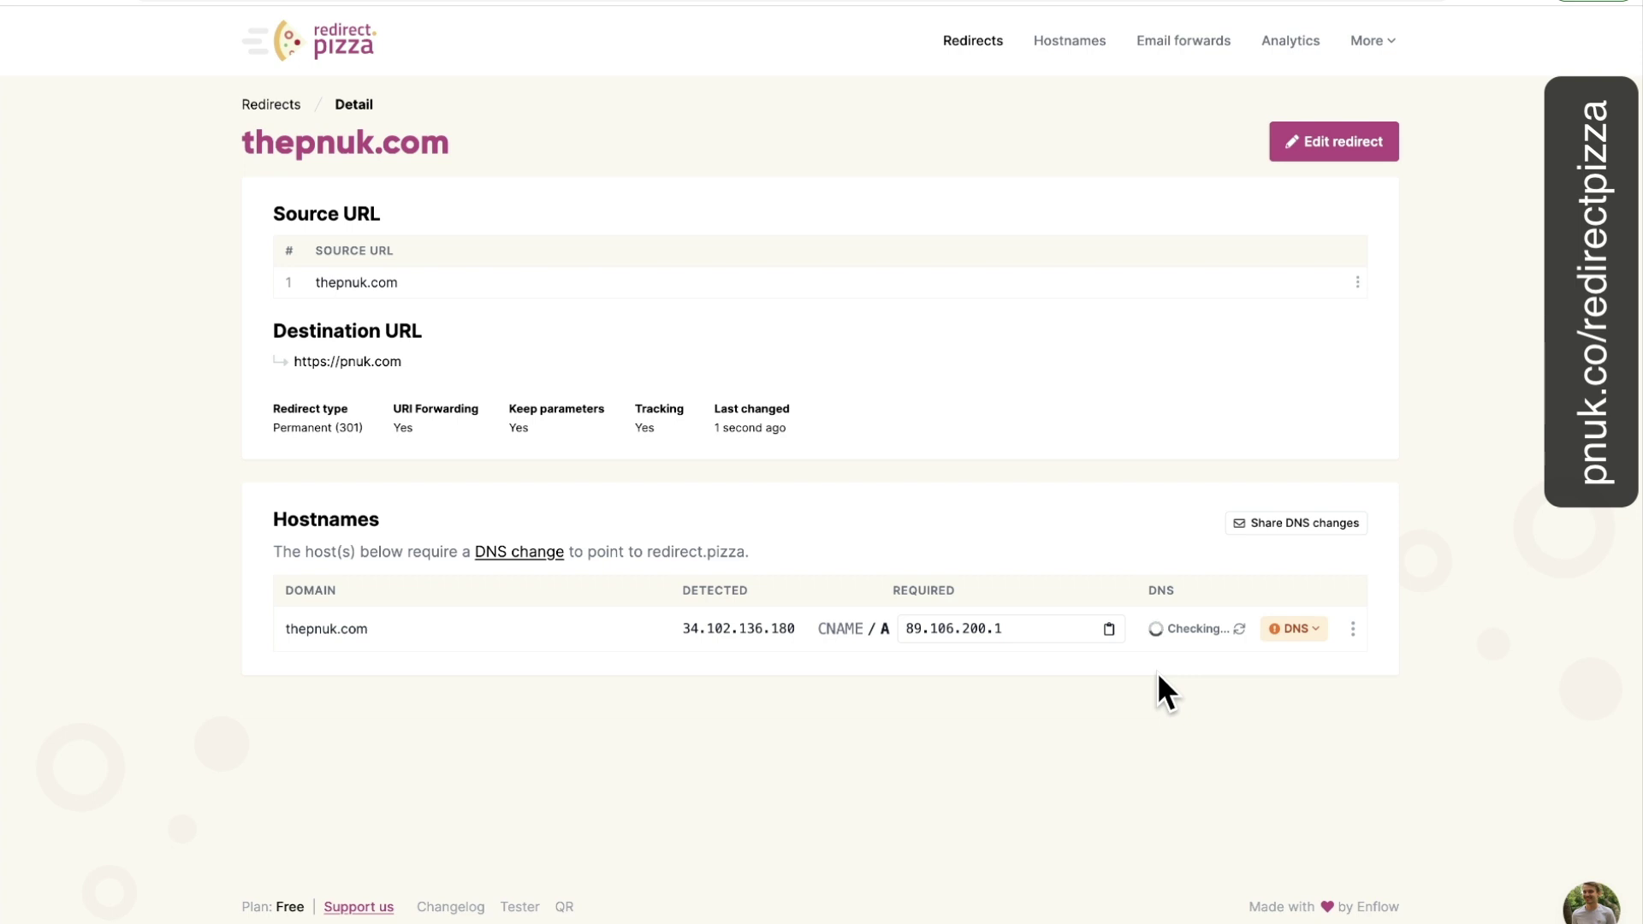
Start a new redirect from forum.thepnuk.com to forum.pnuk.com.
click(285, 109)
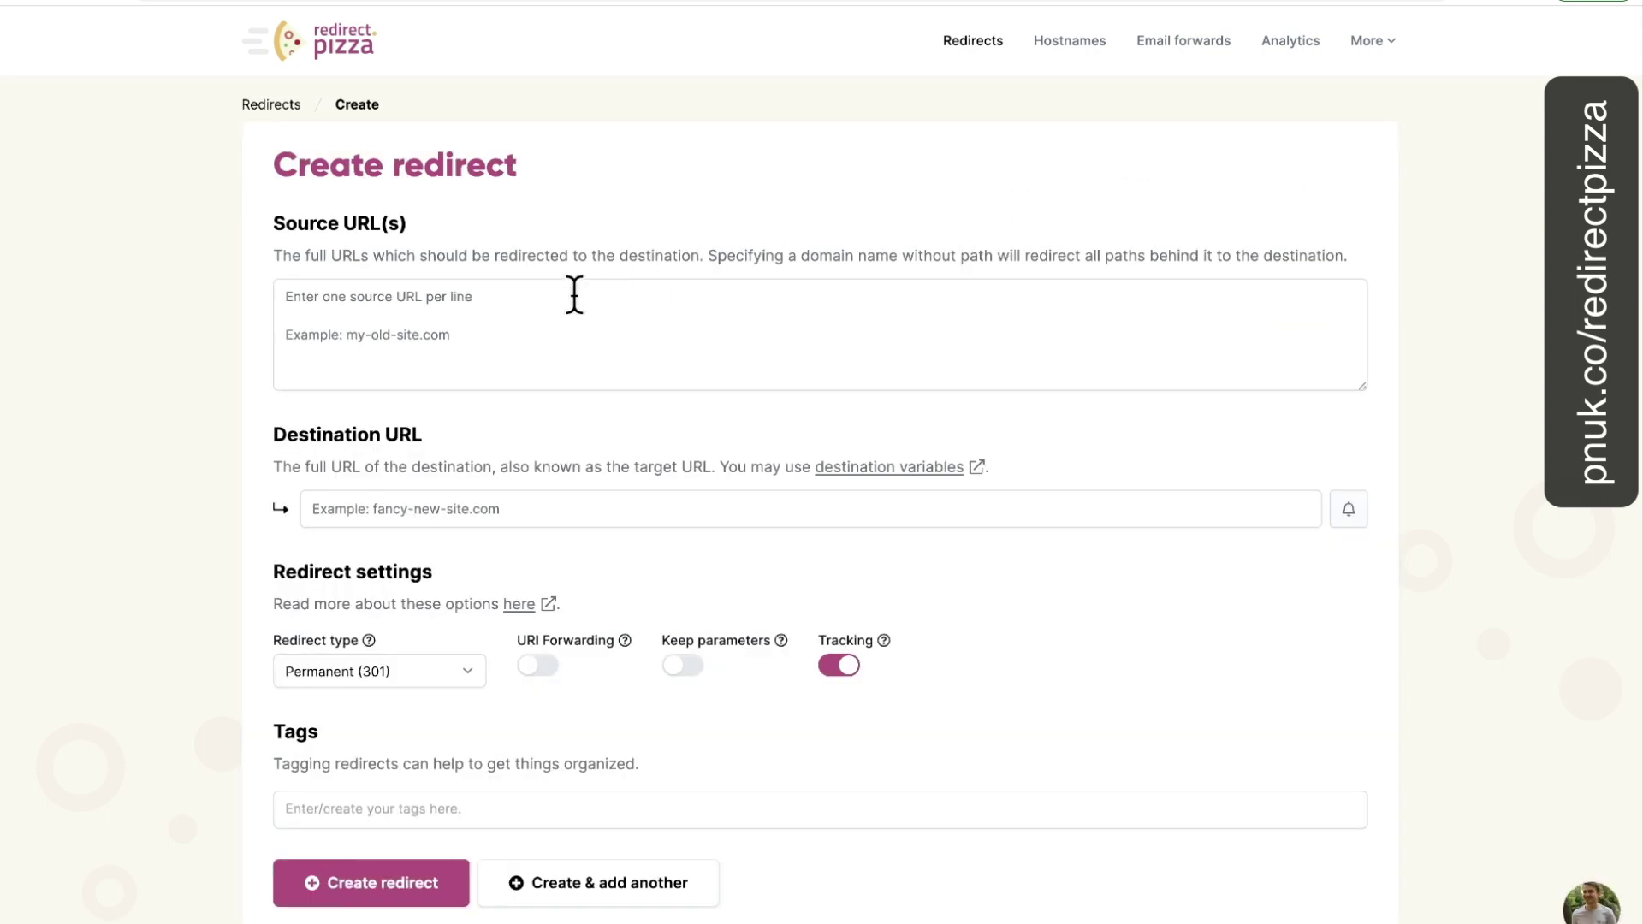
click(574, 294)
text(forum.)
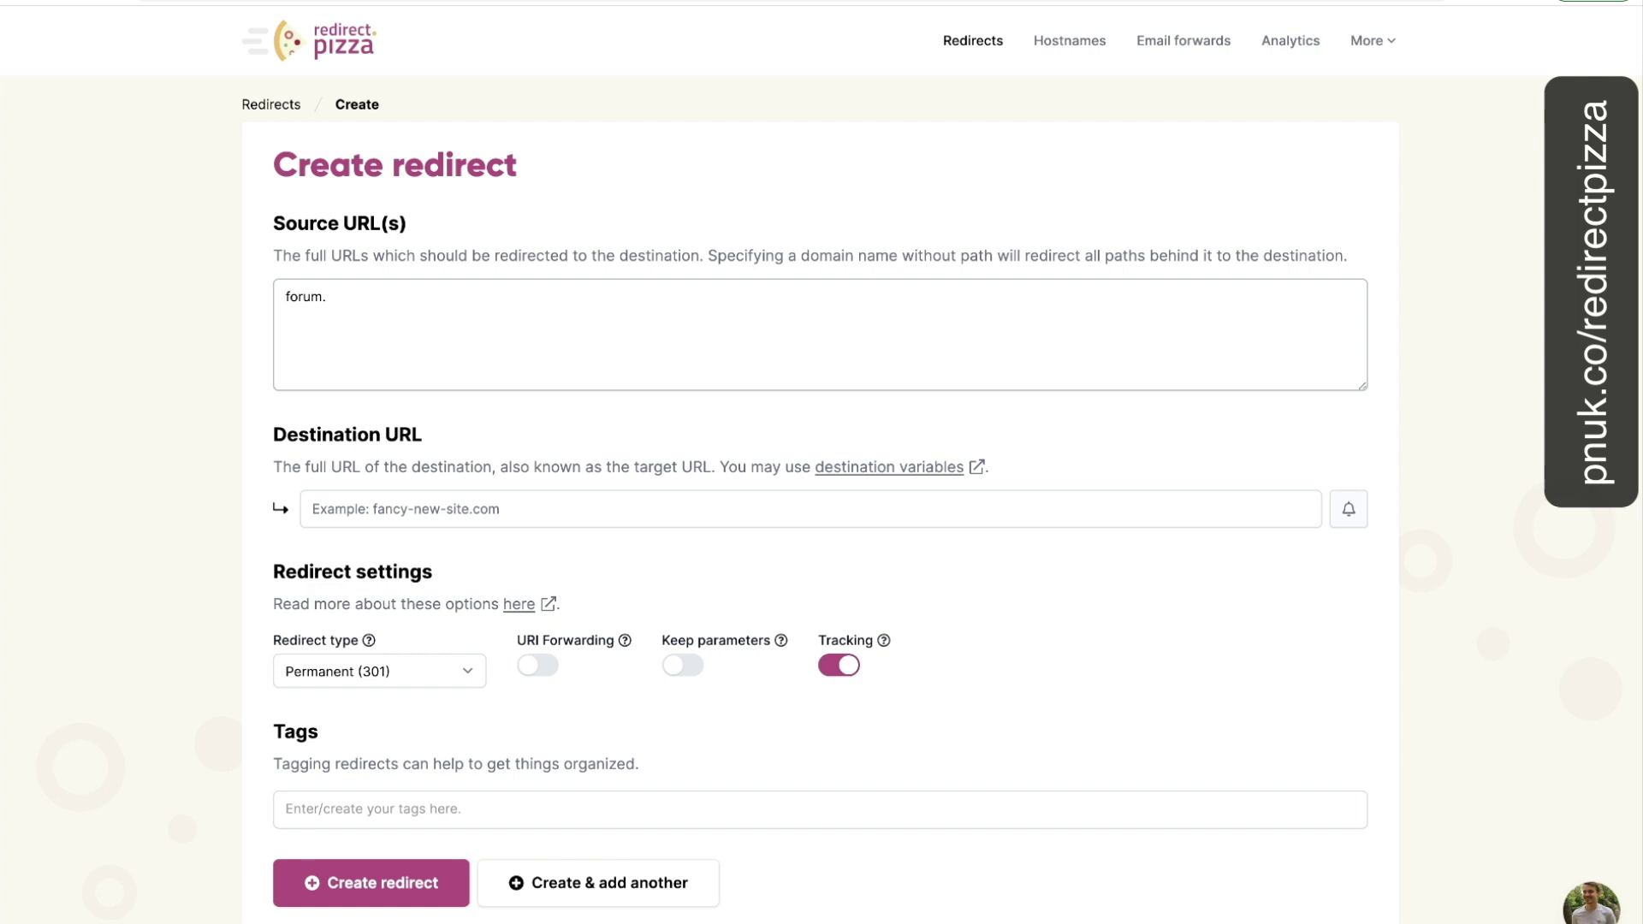
text(thepnuk.com)
click(497, 524)
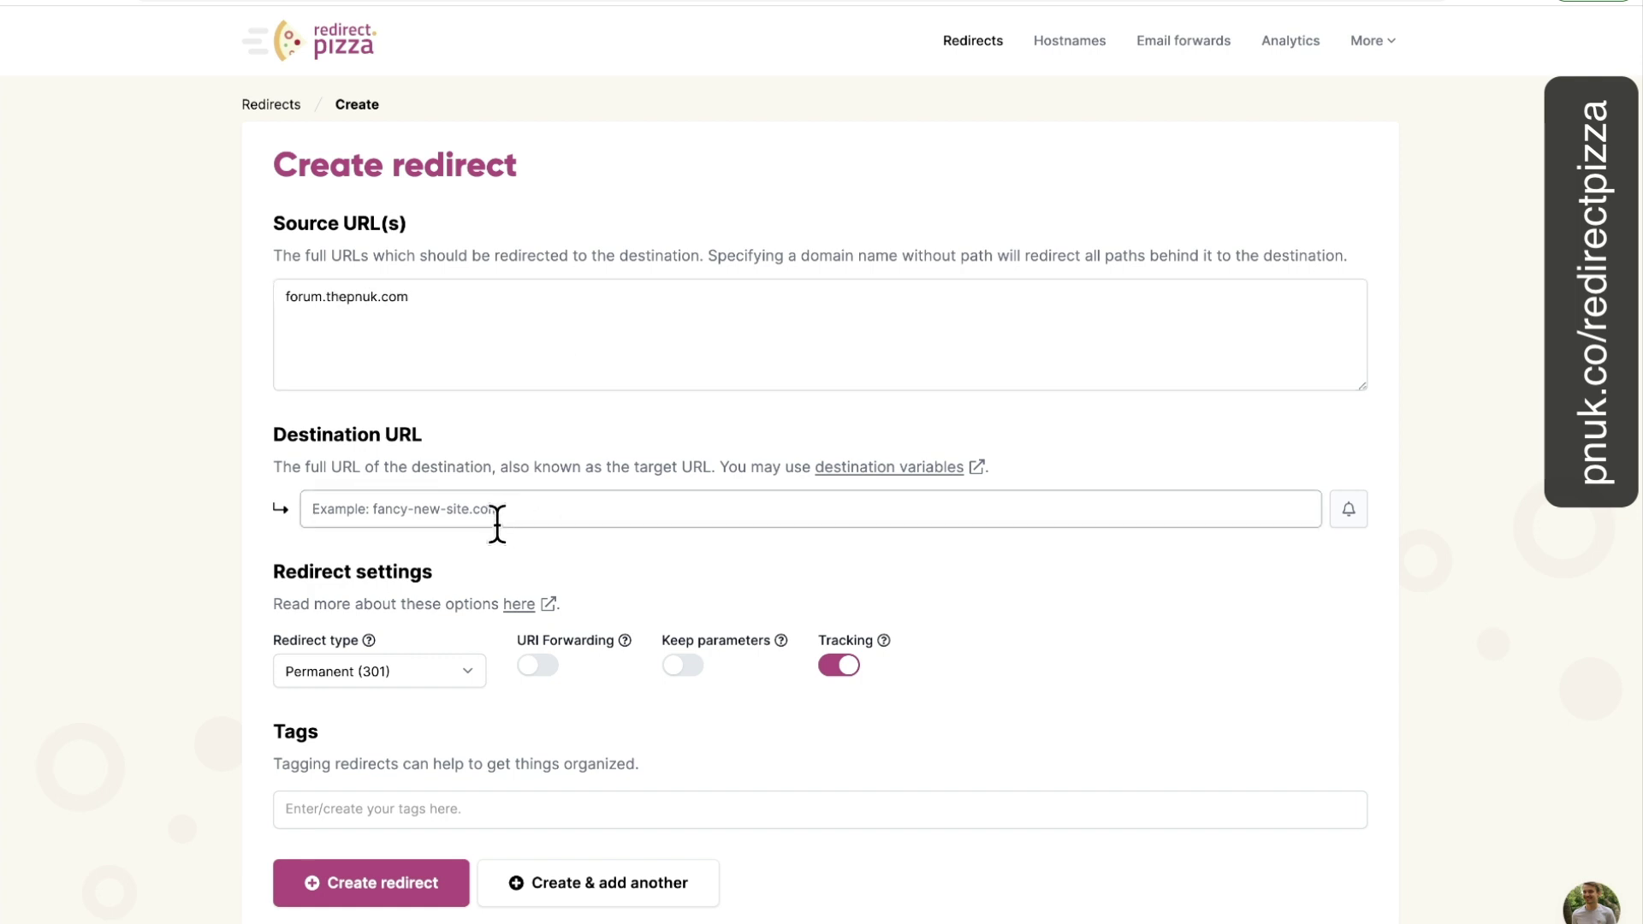
text(forum.p)
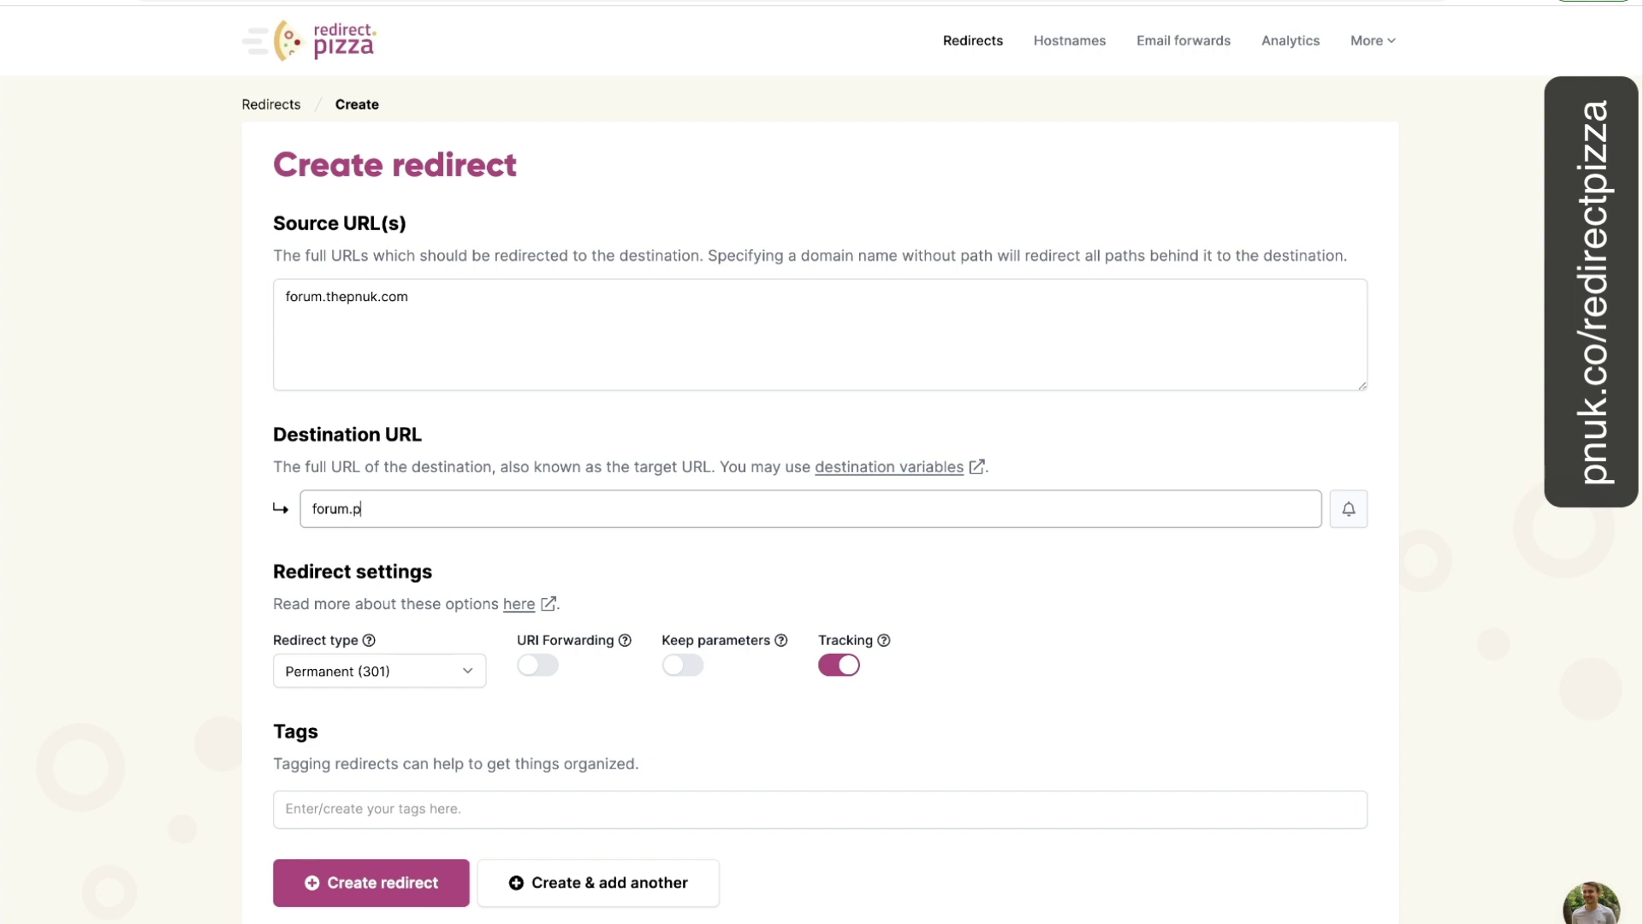
text(nuk.com)
Trim the destination to pnuk.com, then leave the form for the Redirects list.
double_click(326, 511)
click(326, 511)
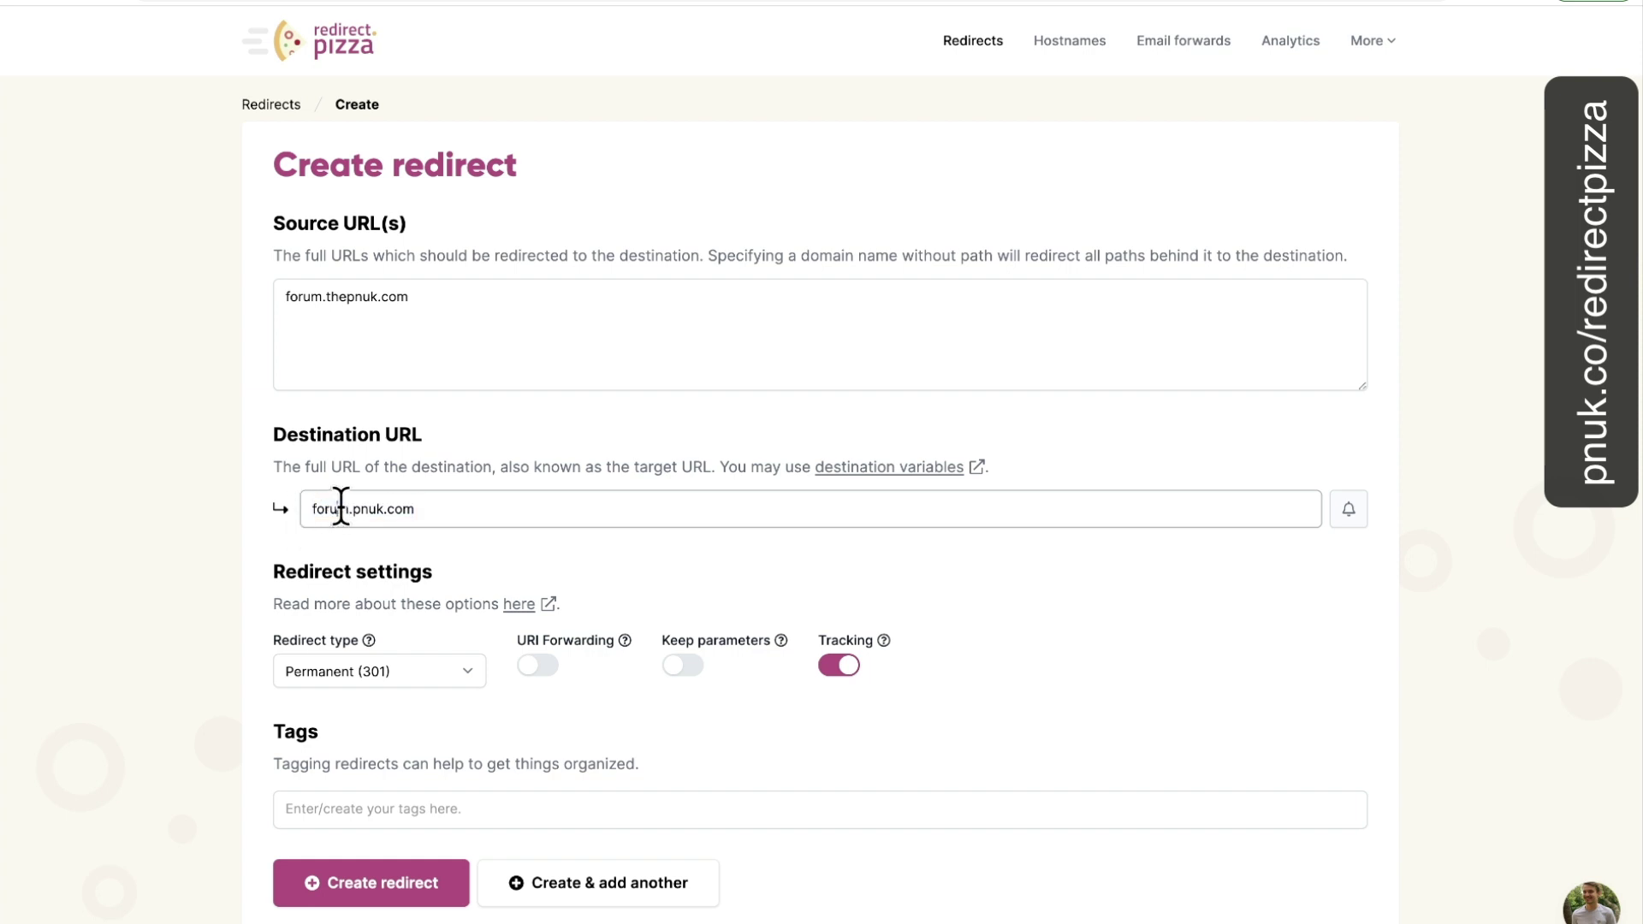
drag(352, 510, 275, 508)
key(BackSpace)
click(275, 106)
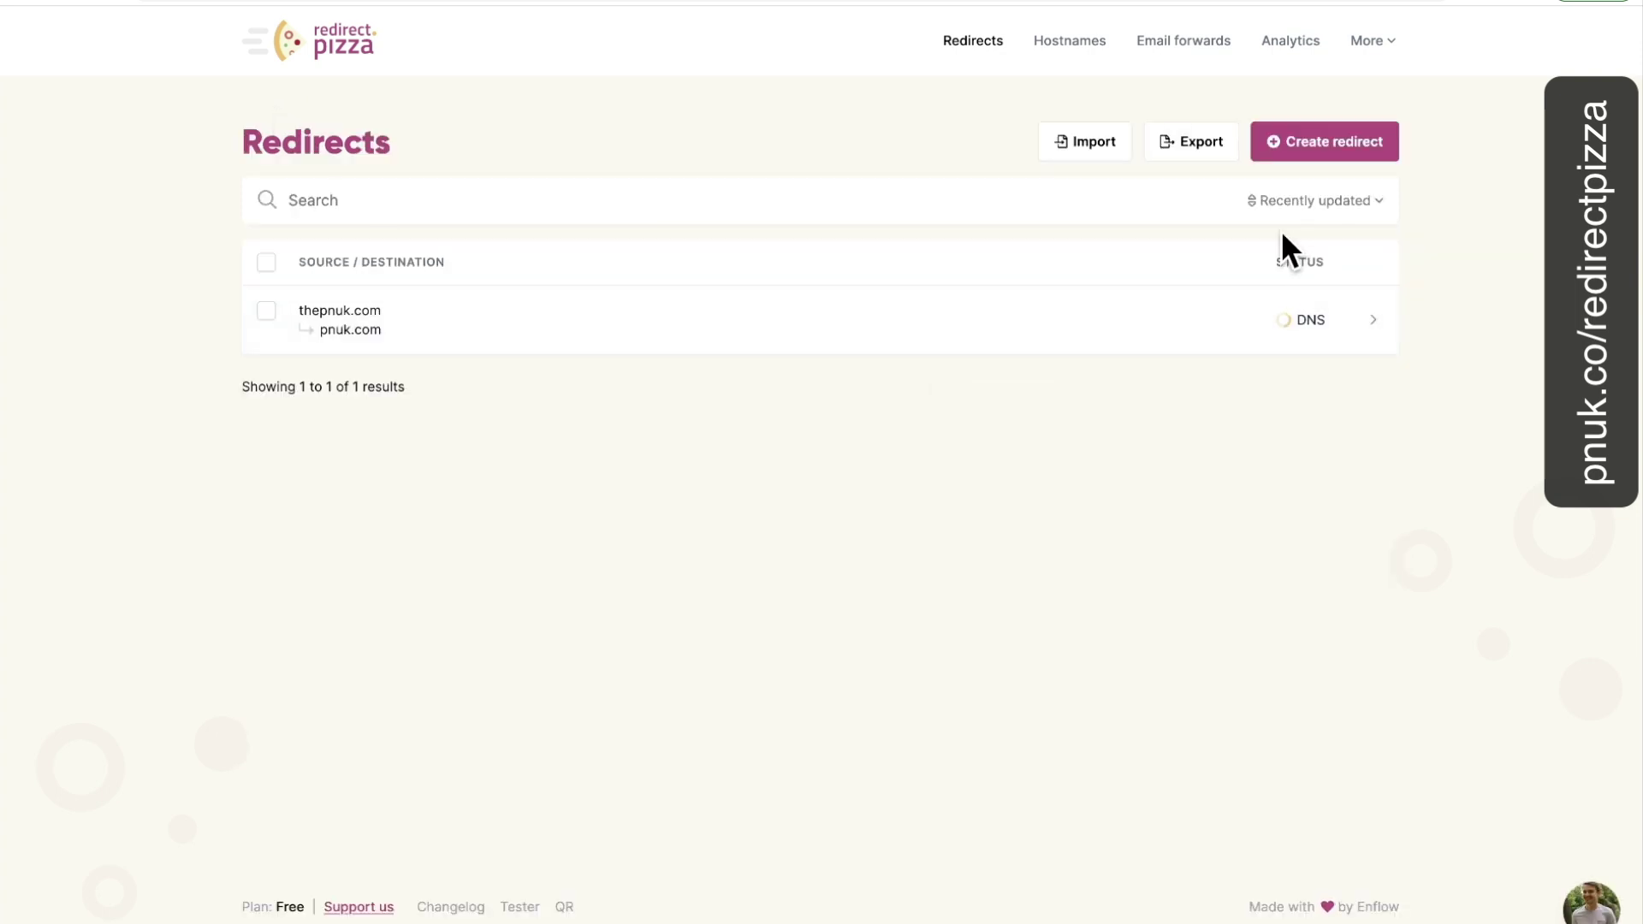
click(350, 323)
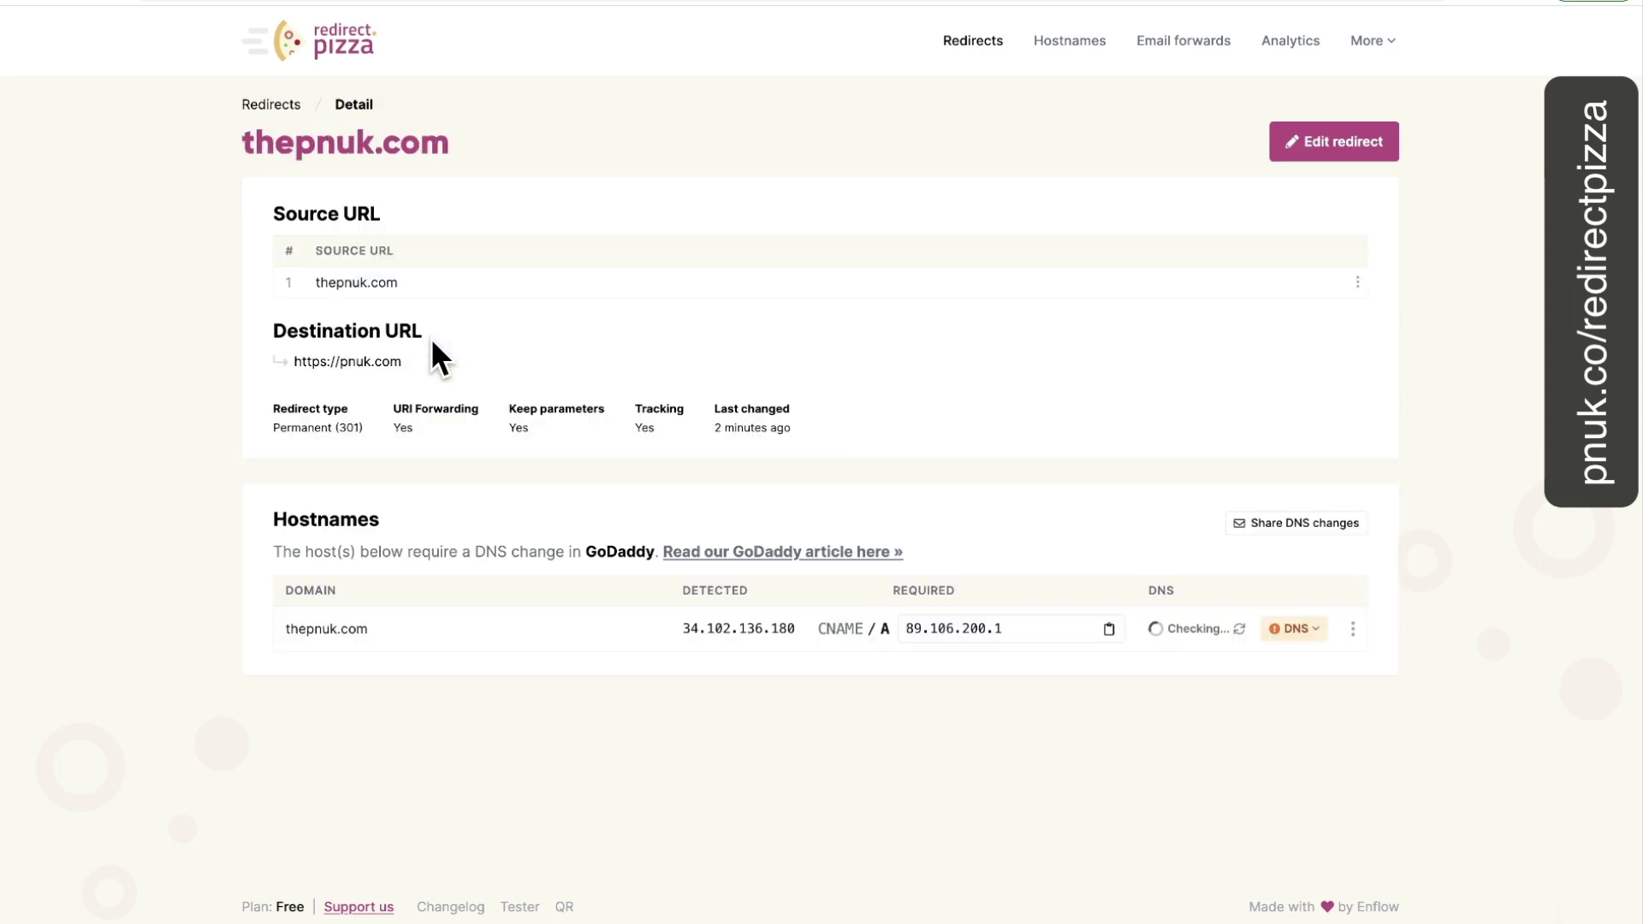
click(1339, 154)
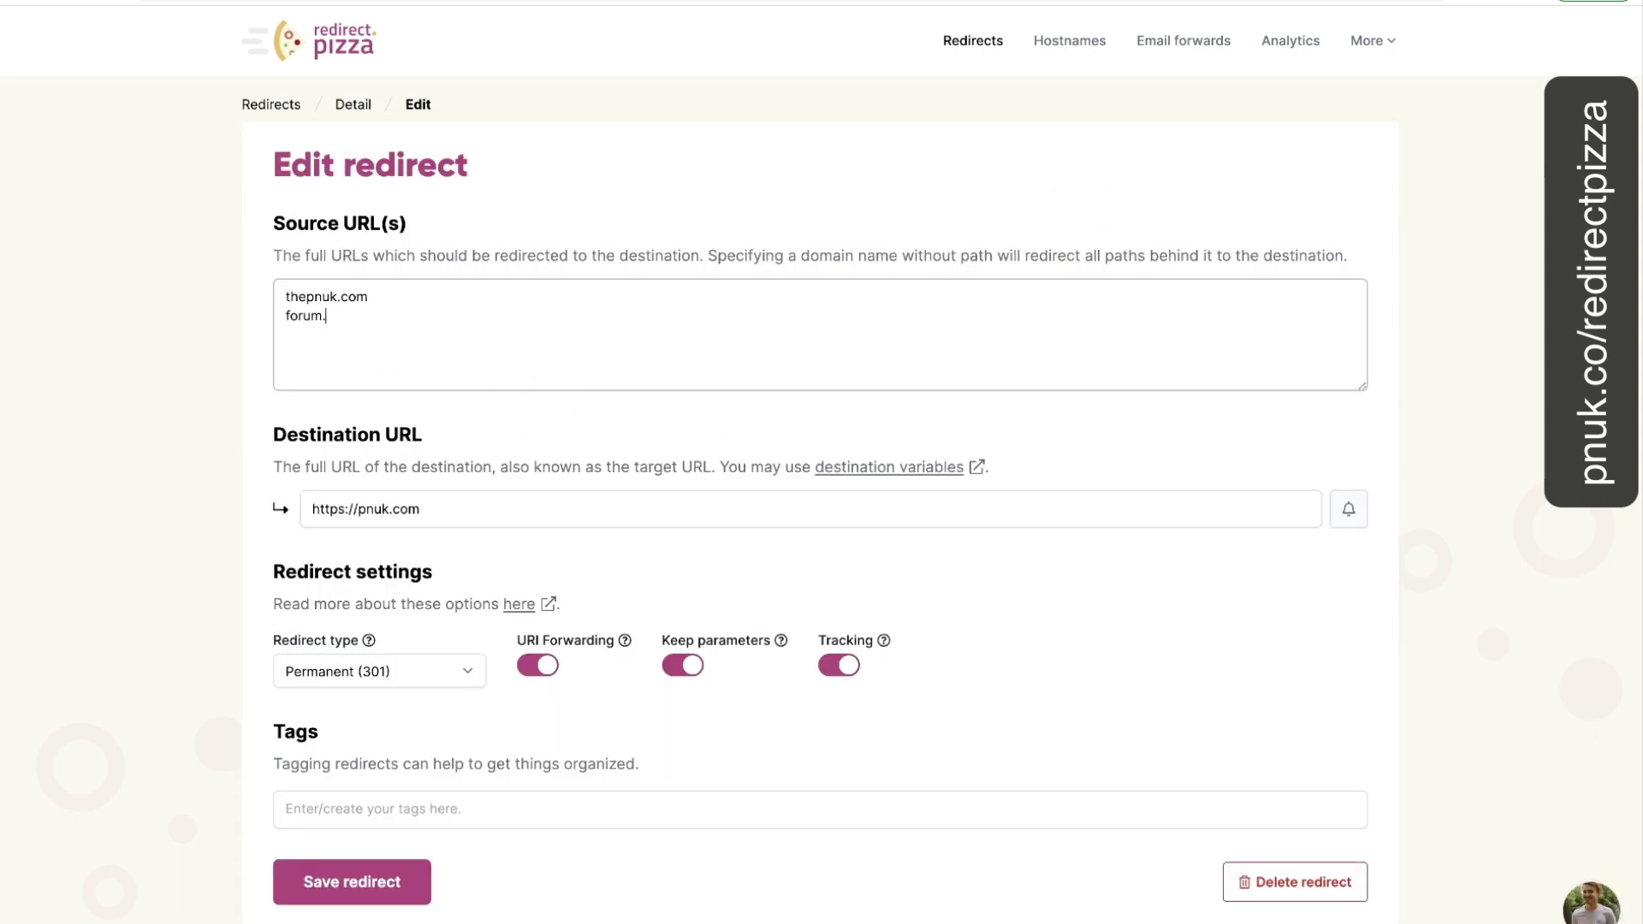
text(forum.then)
text(nuk.com)
click(270, 106)
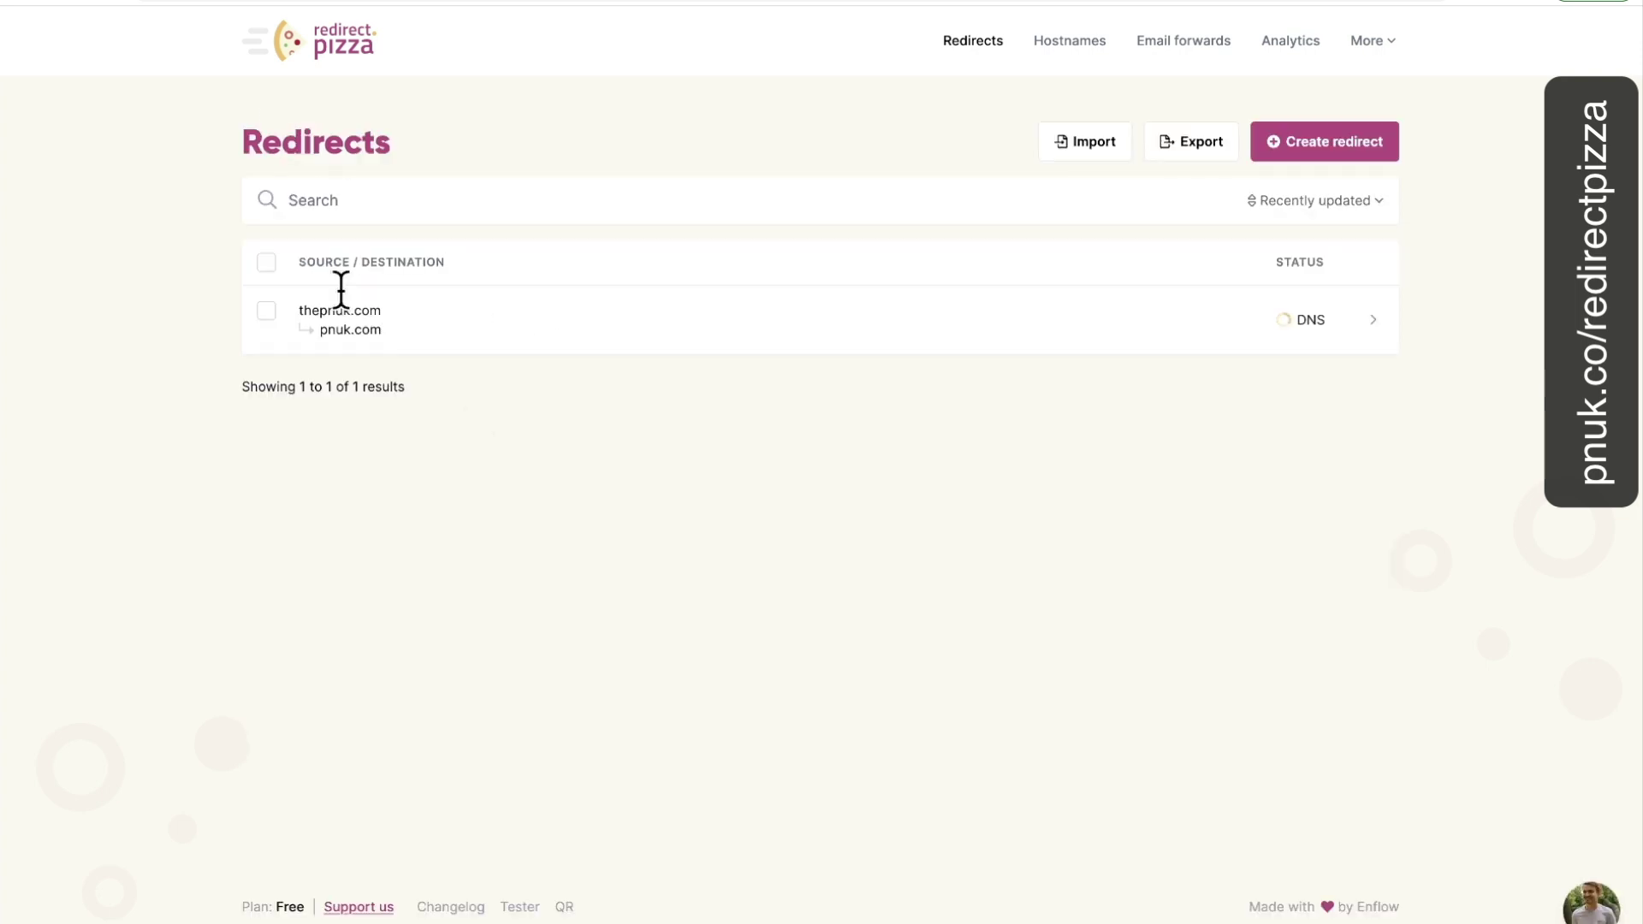
click(1300, 161)
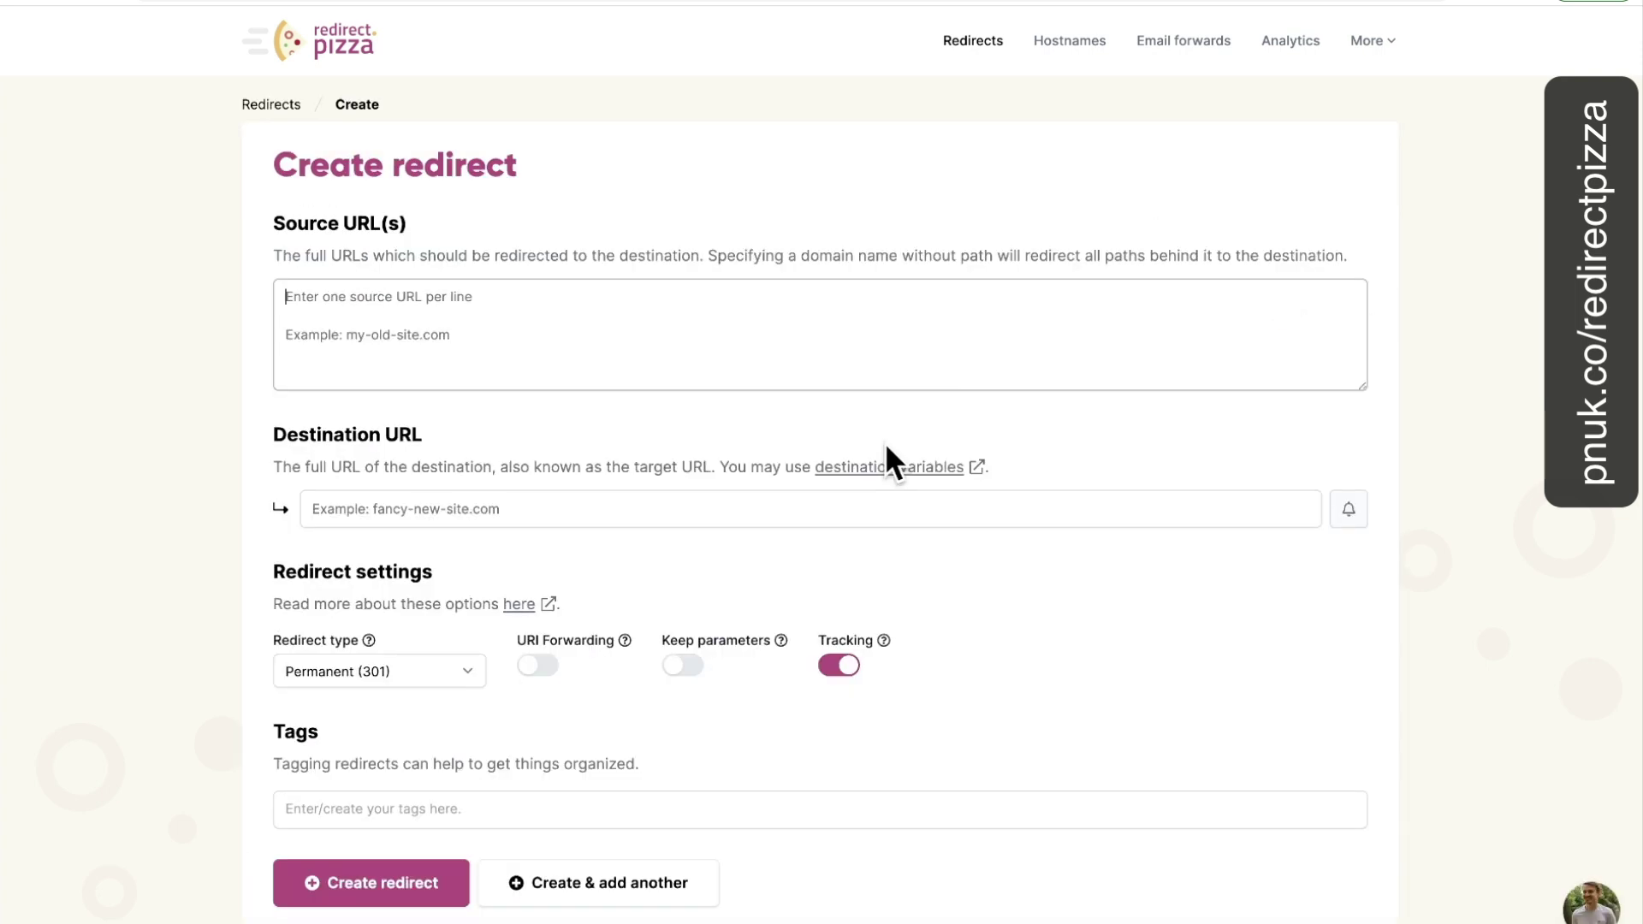
text(forum)
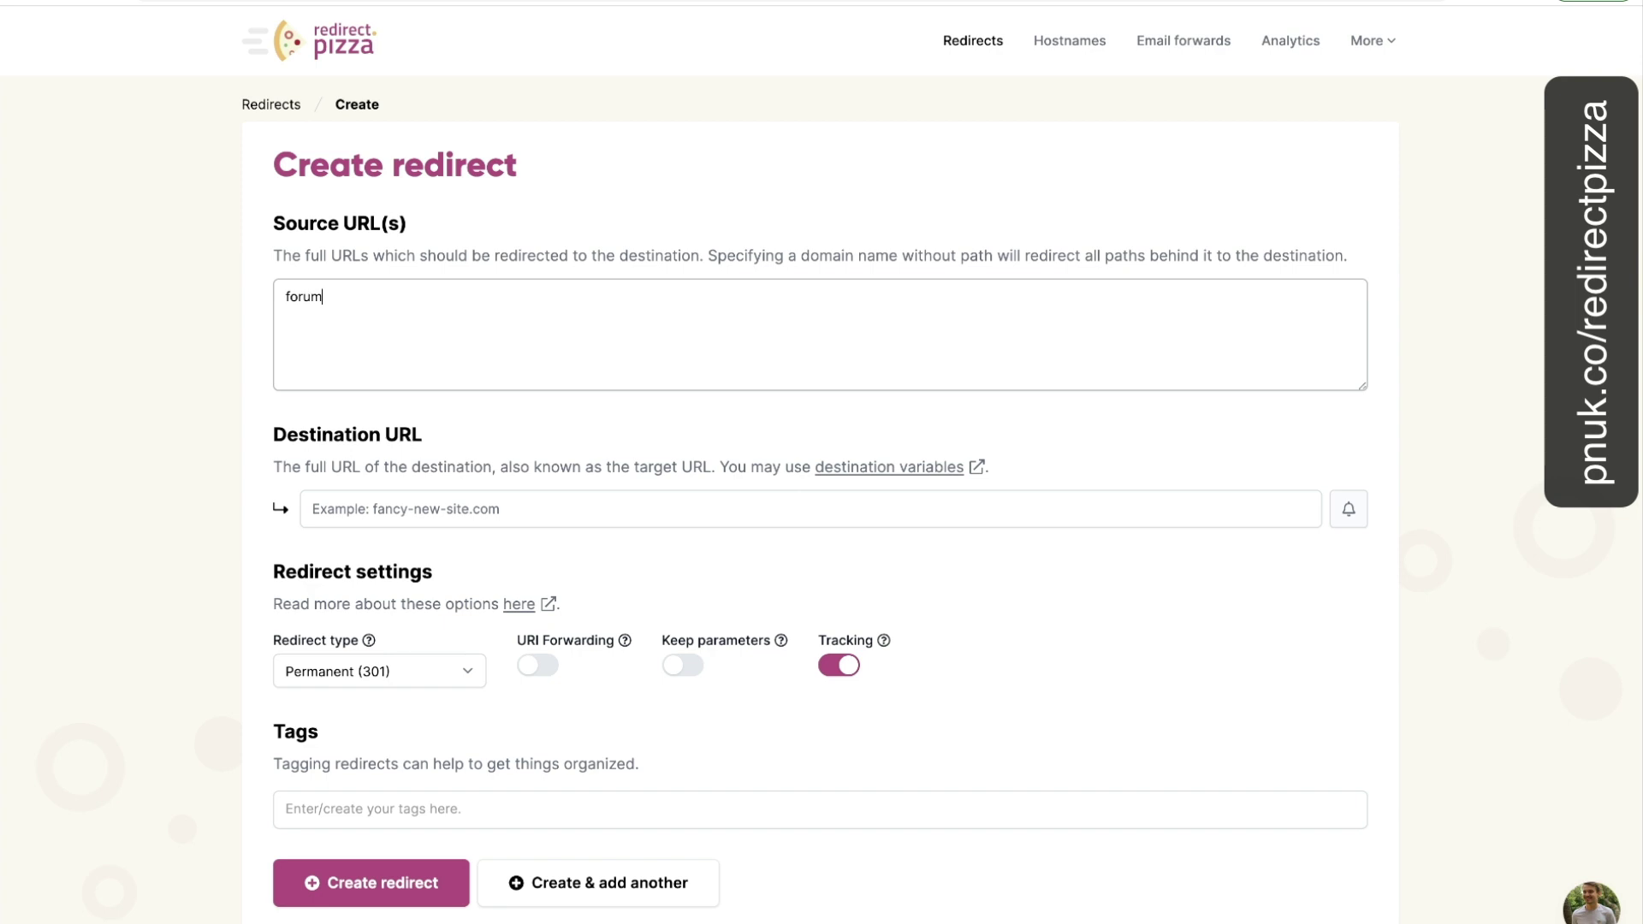
text(.pnuk.com)
click(811, 508)
text(https://pn)
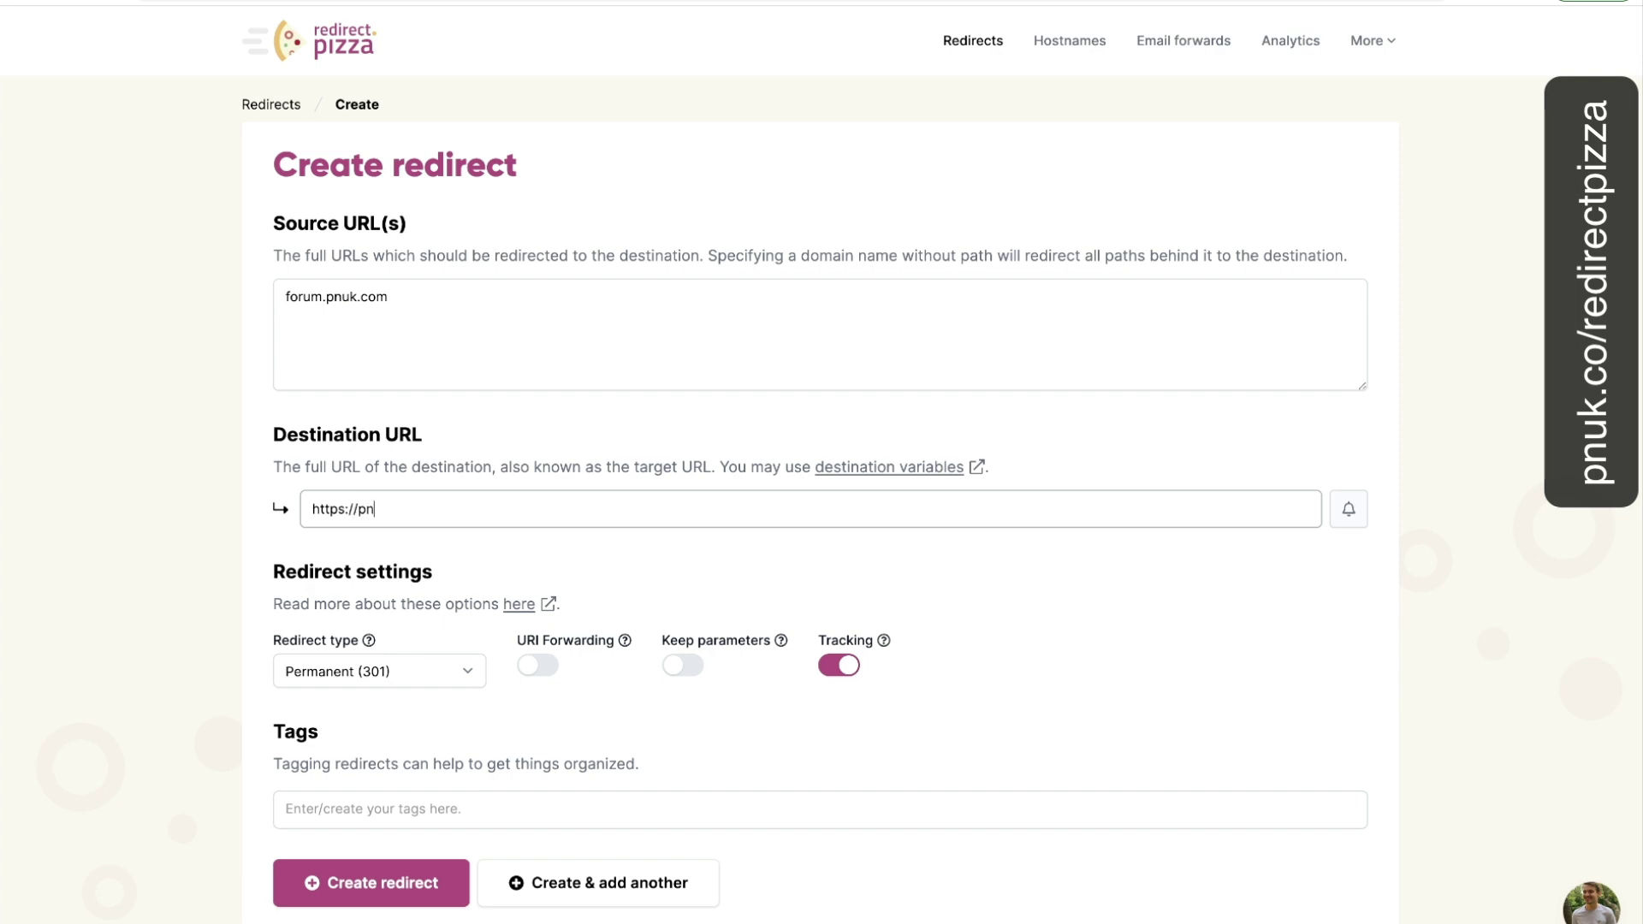
text(uk.com)
click(535, 665)
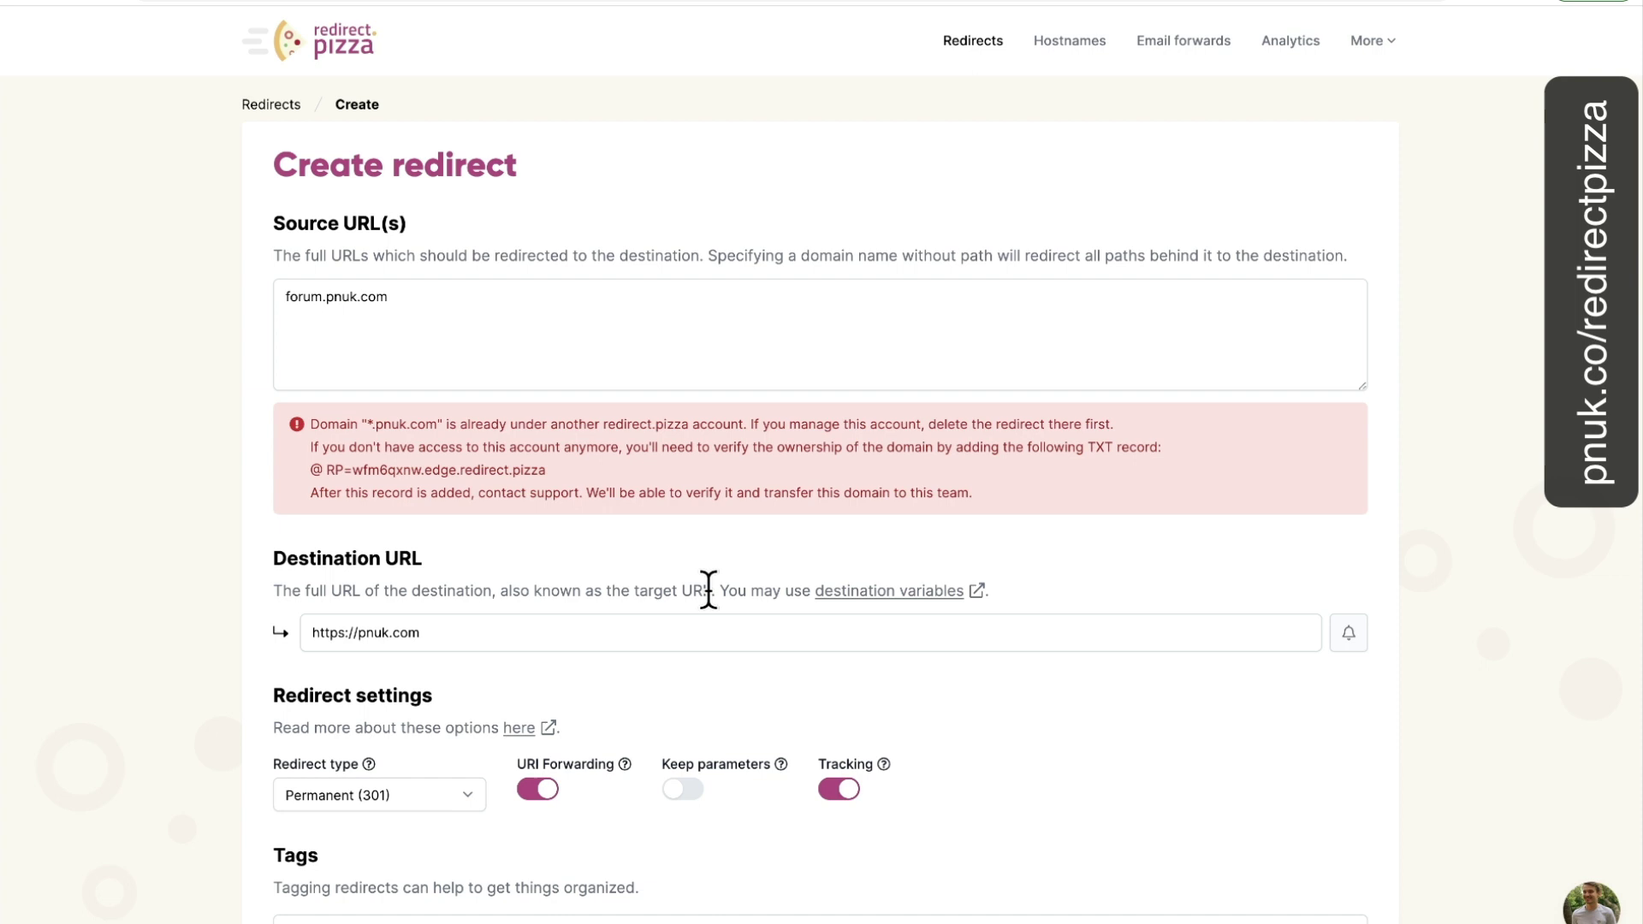
click(270, 106)
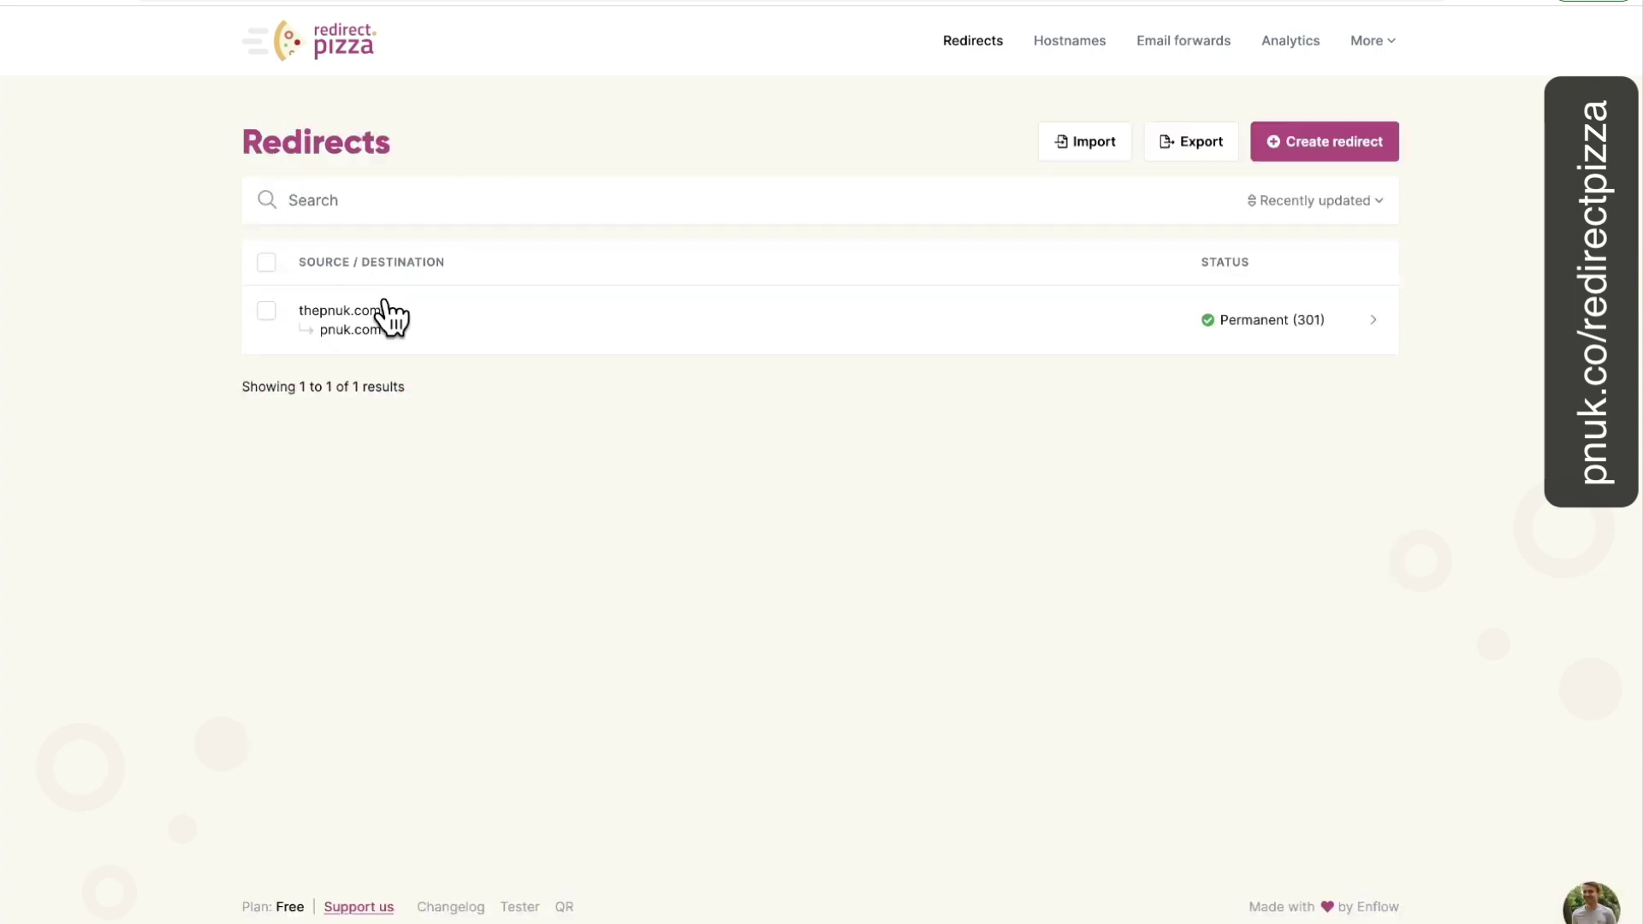
Add forum.thepnuk.com as a second Source URL line on the thepnuk.com redirect.
click(909, 357)
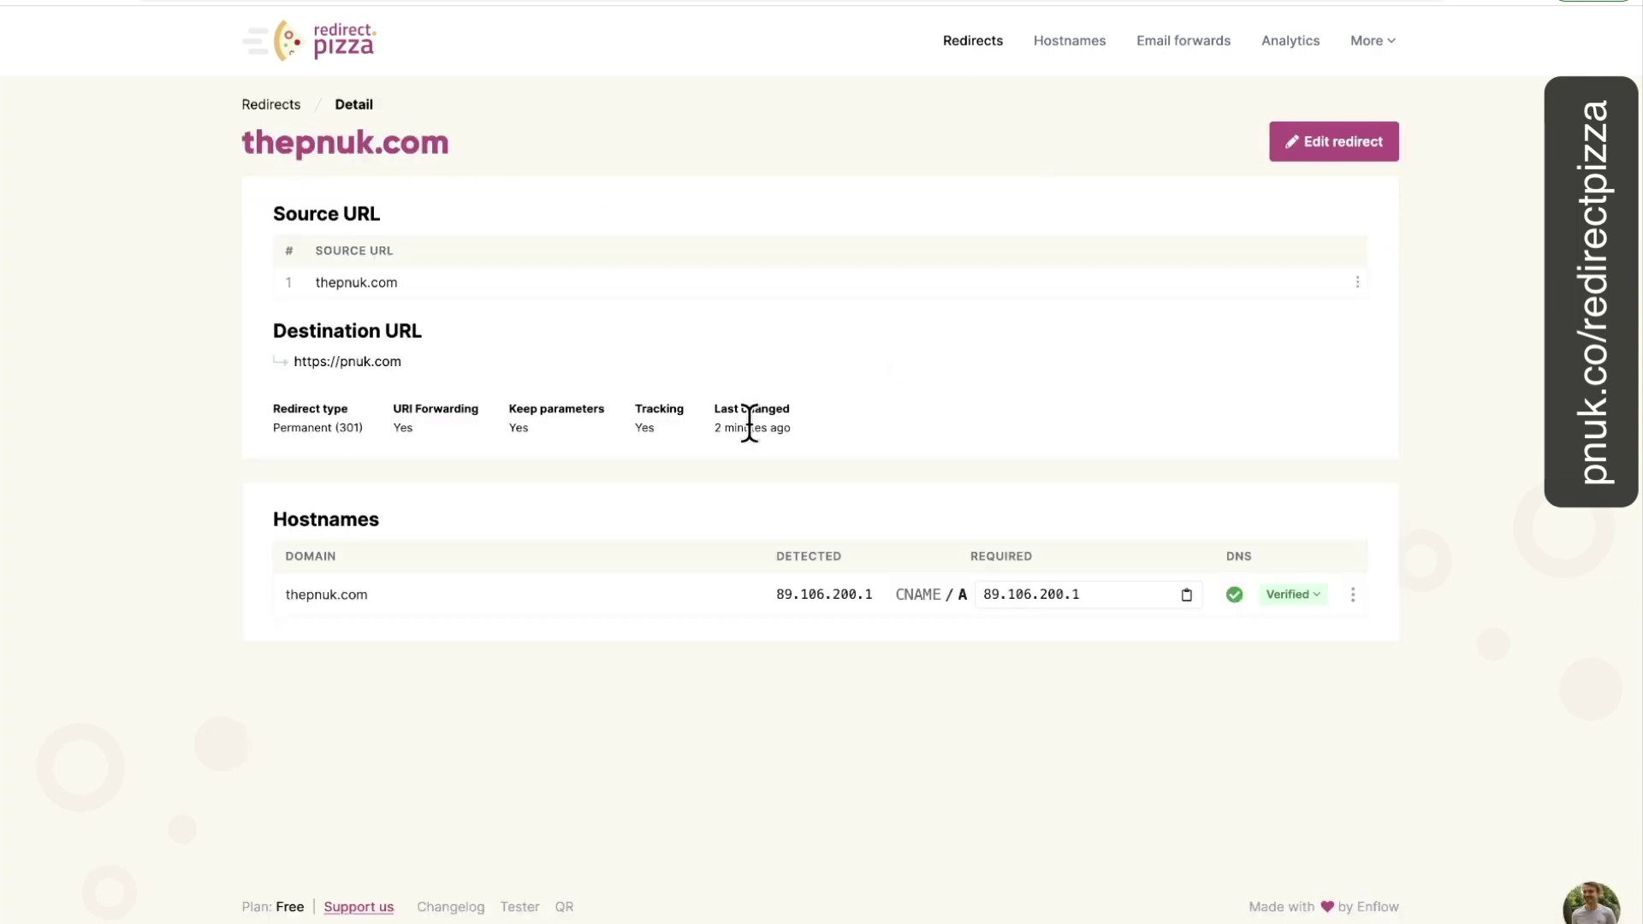
click(1312, 152)
click(425, 315)
key(Return)
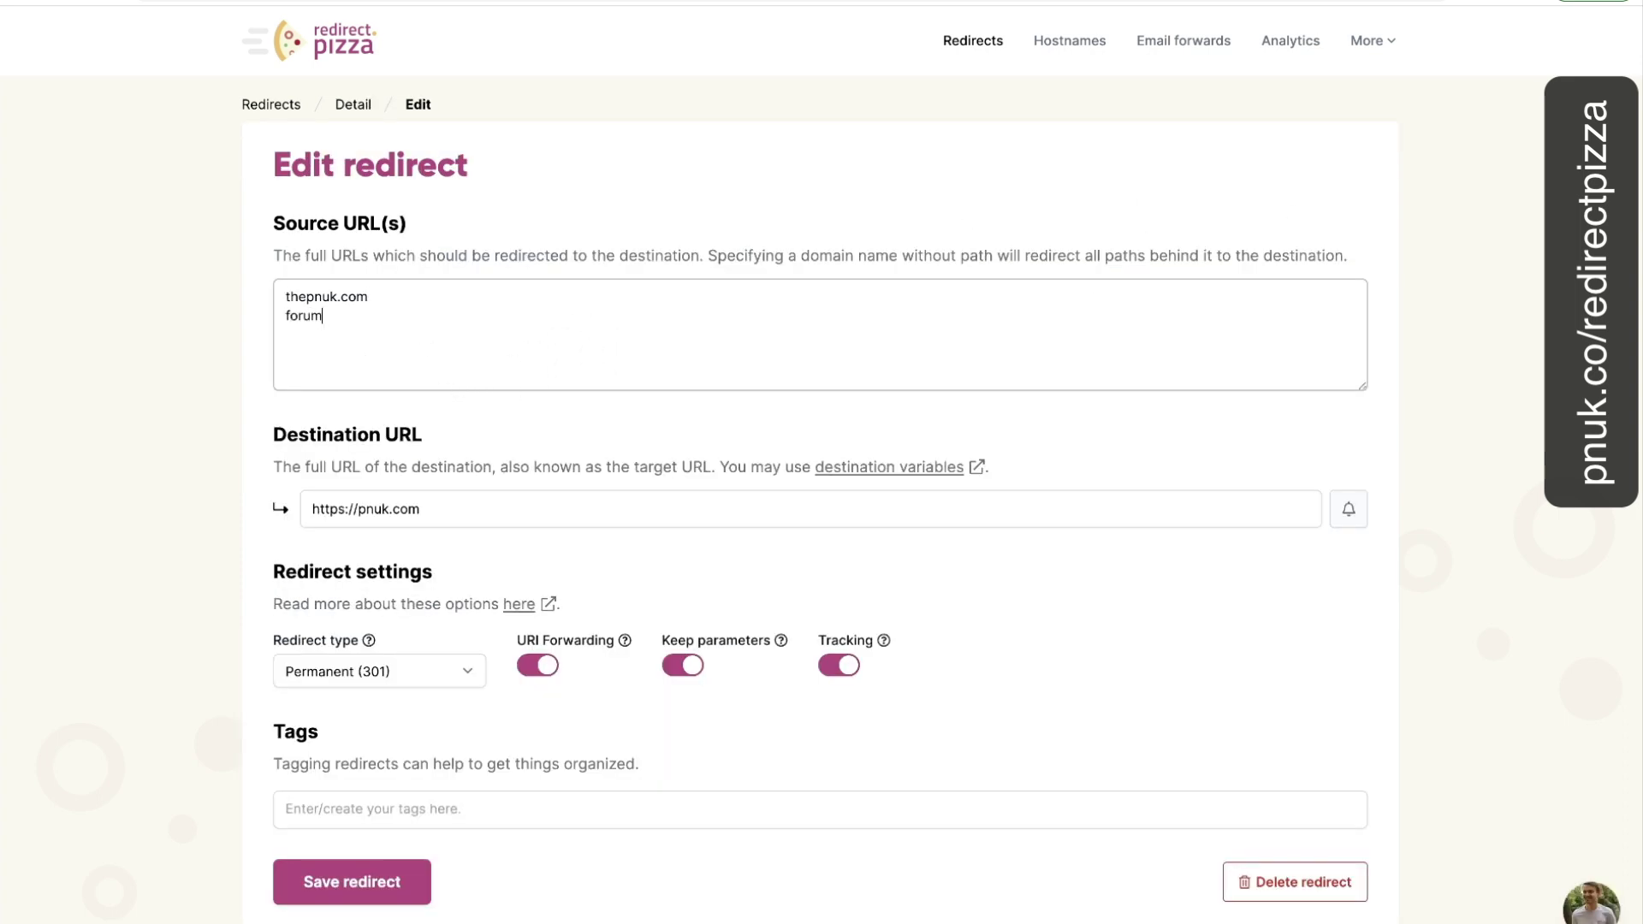
text(forum.thepnuk.com)
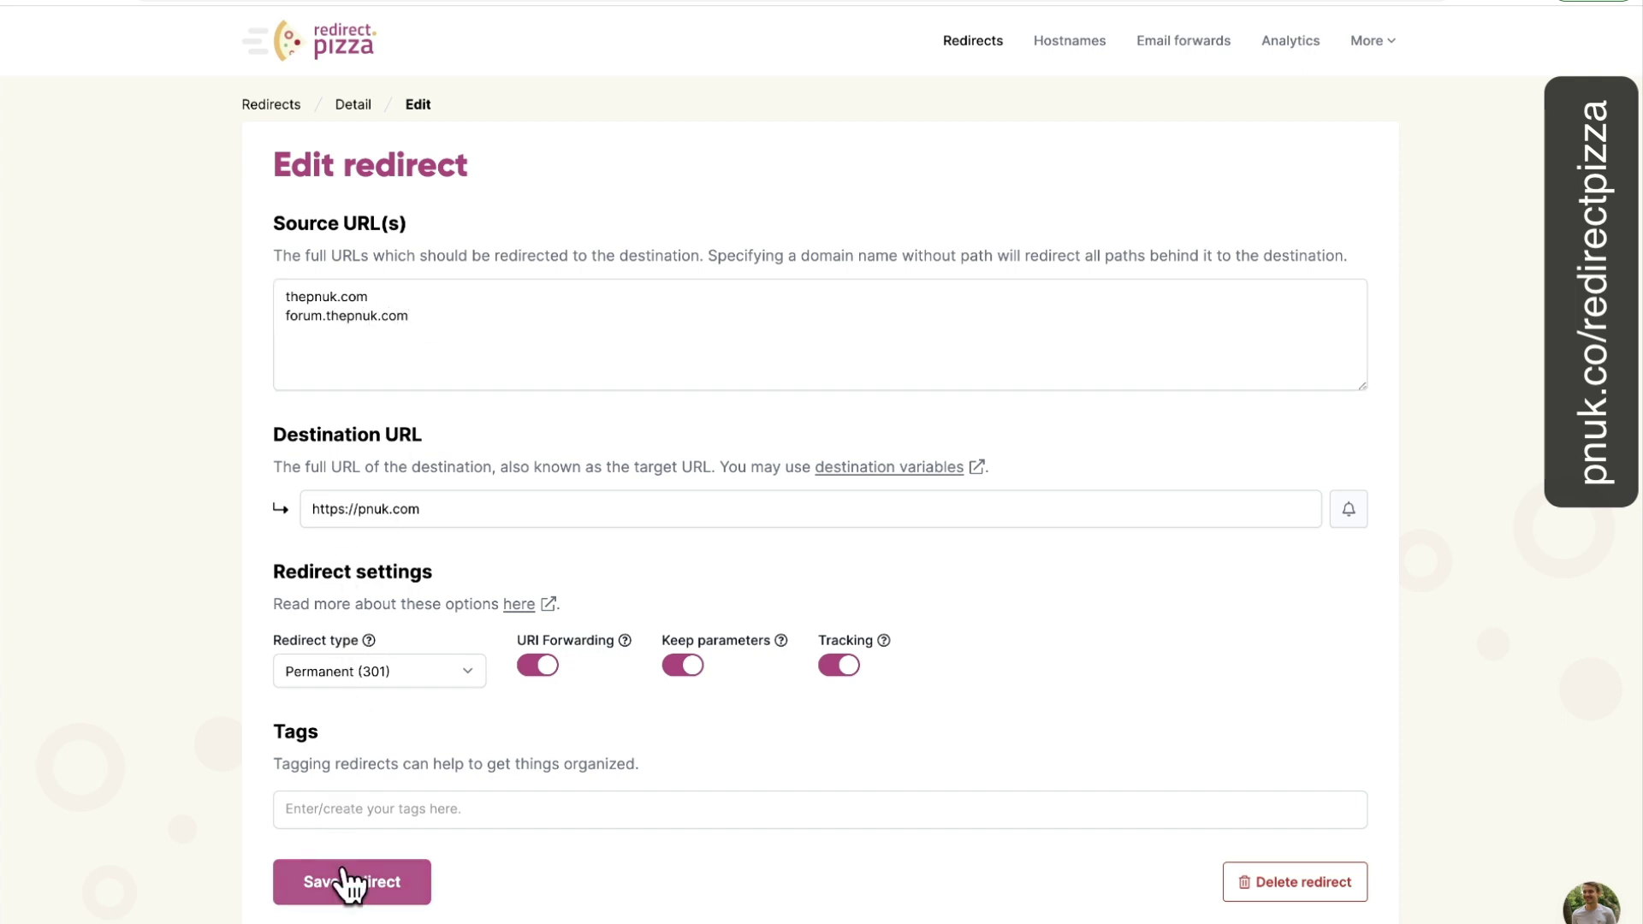
Save the redirect and copy the edge.redirect.pizza CNAME target.
click(346, 882)
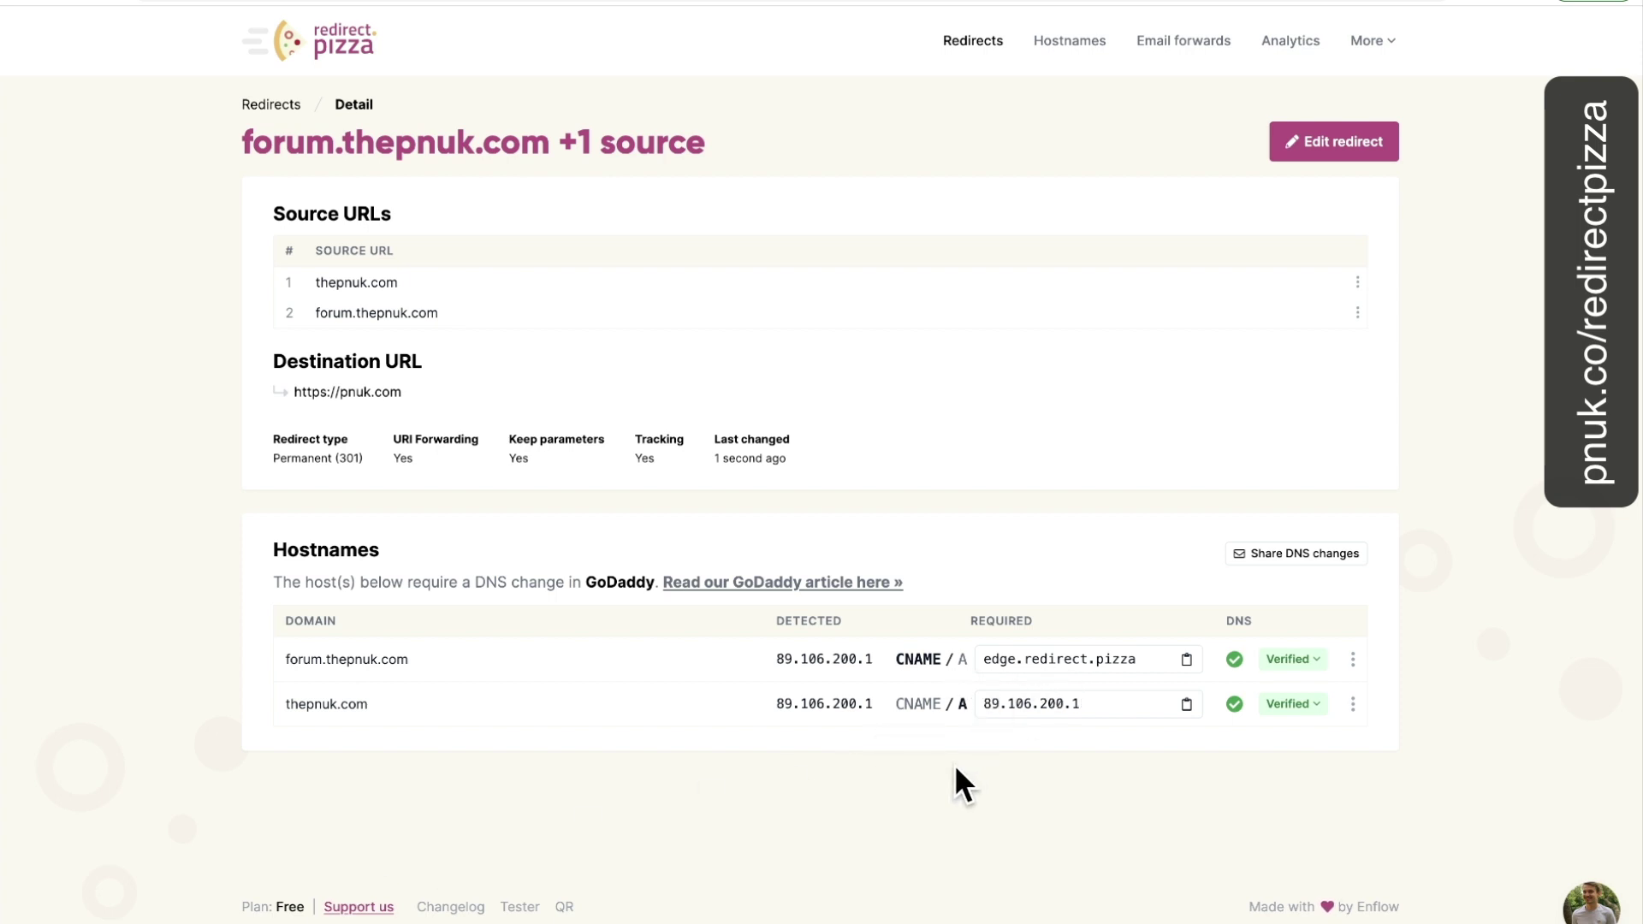
click(1034, 671)
click(1184, 661)
In GoDaddy, delete the * CNAME record pointing to edge.redirect.pizza, then switch back to redirect.pizza.
click(913, 3)
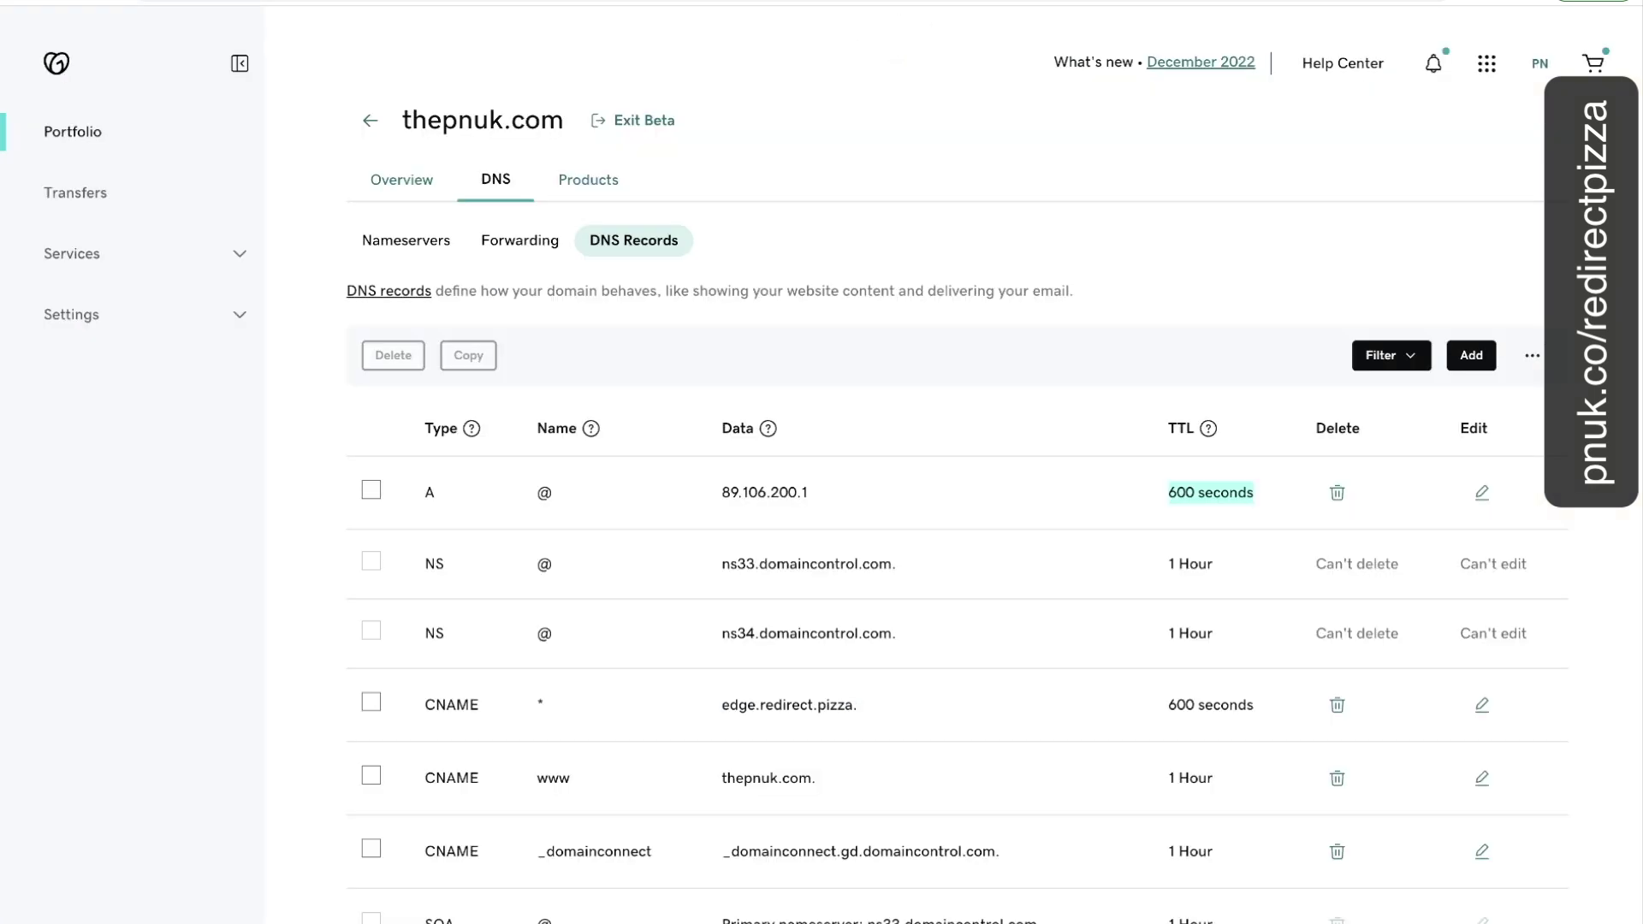
scroll(896, 735, down, 1)
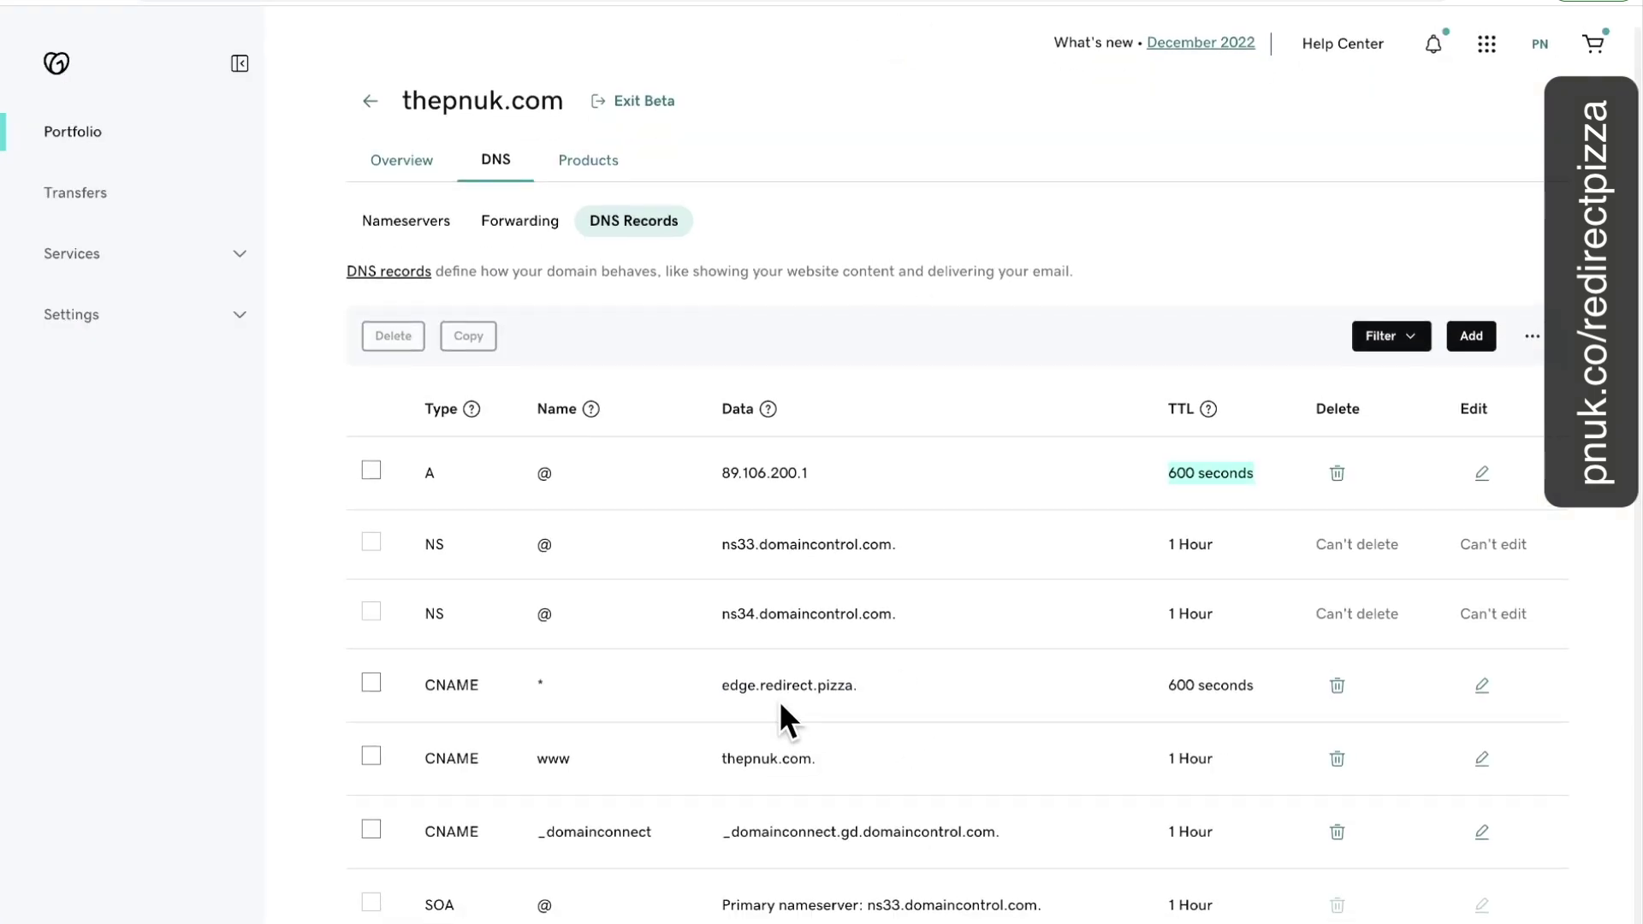
drag(724, 687, 904, 682)
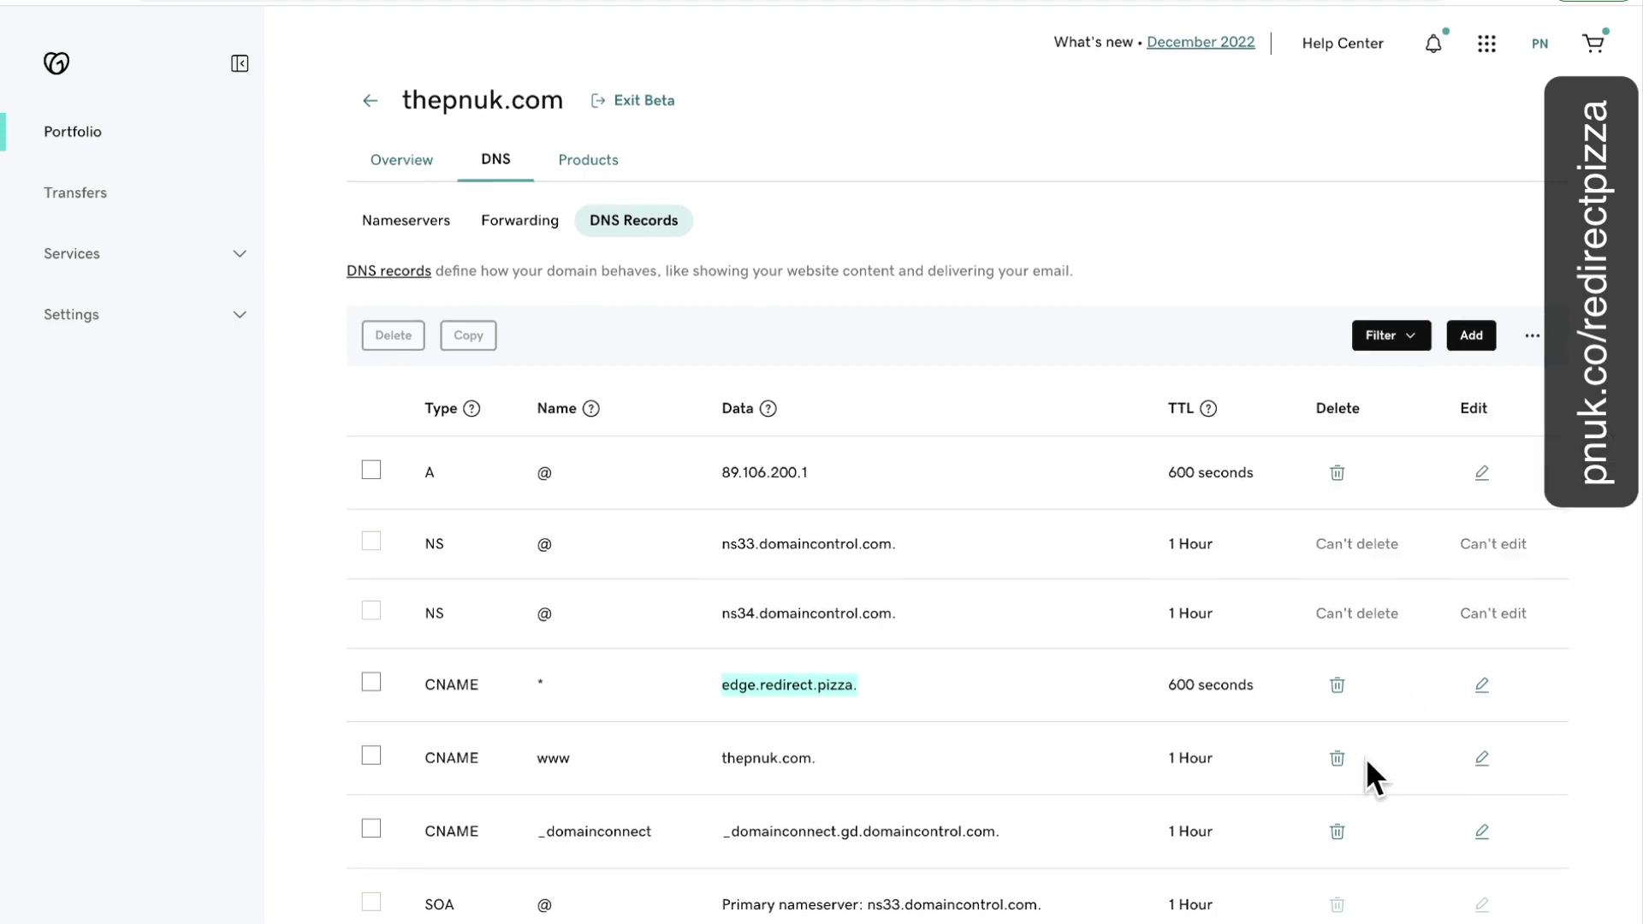
click(1343, 685)
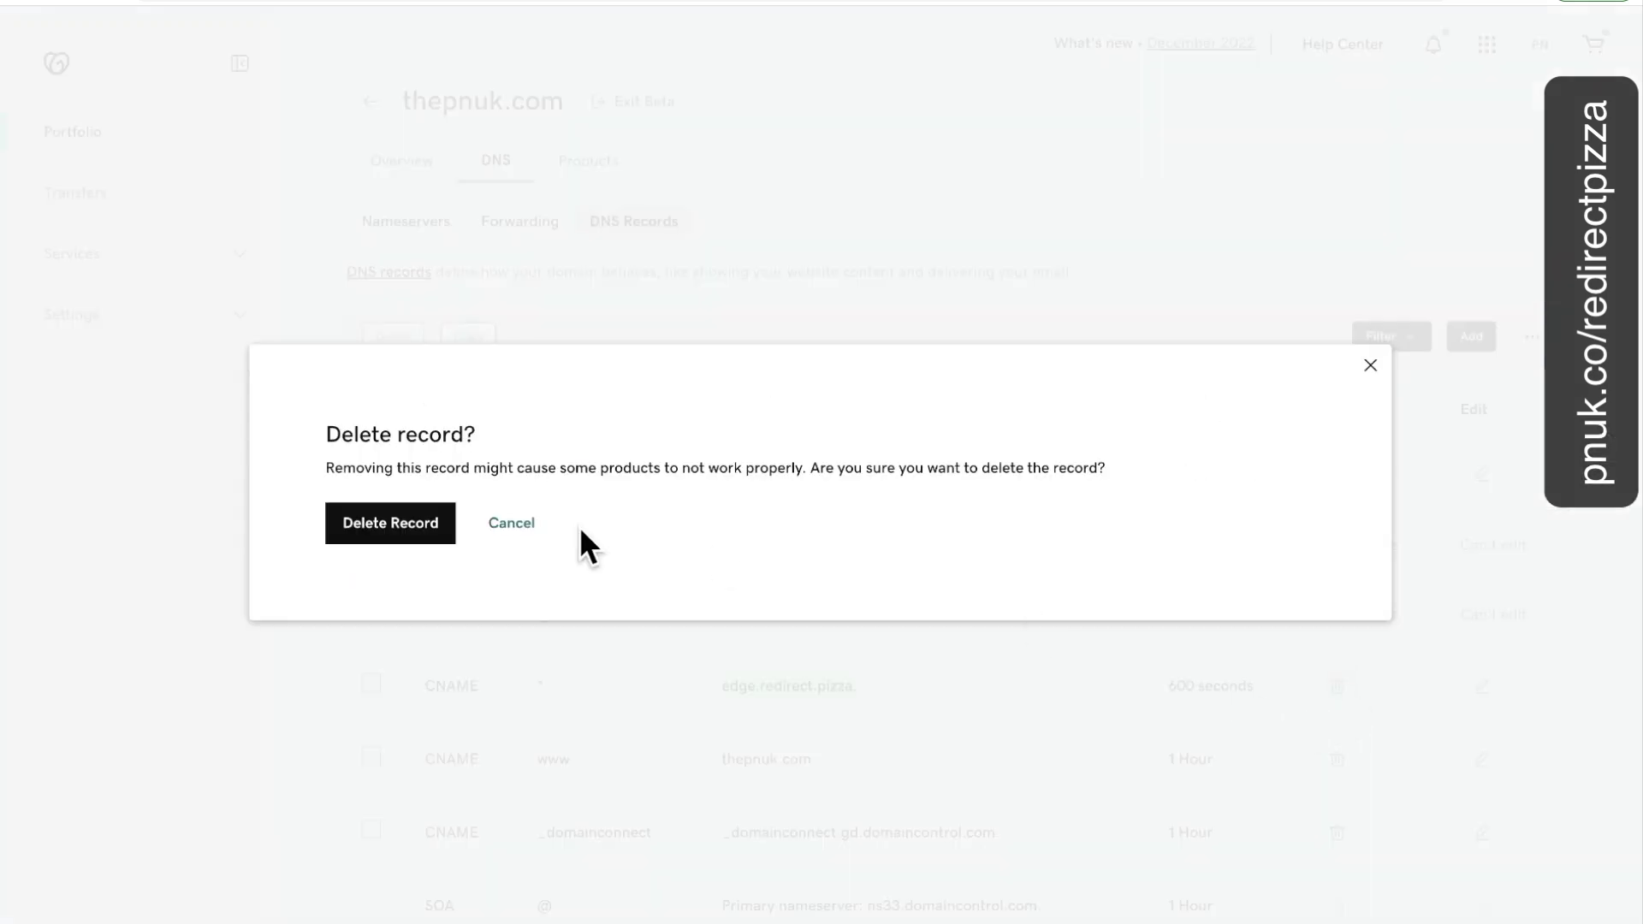
click(414, 523)
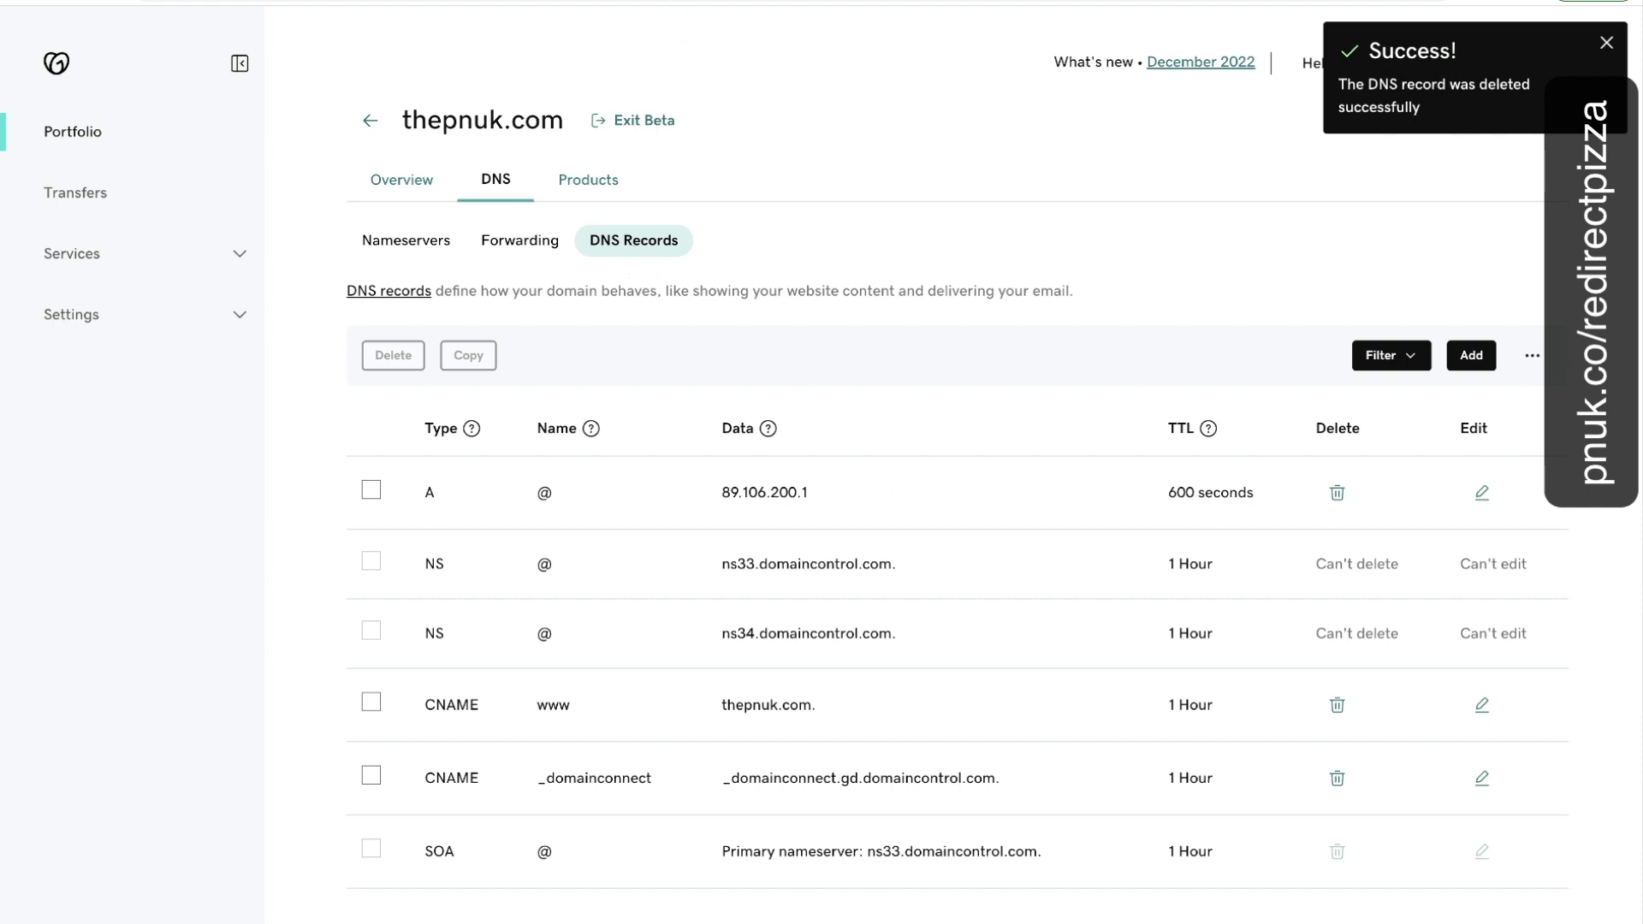
click(646, 3)
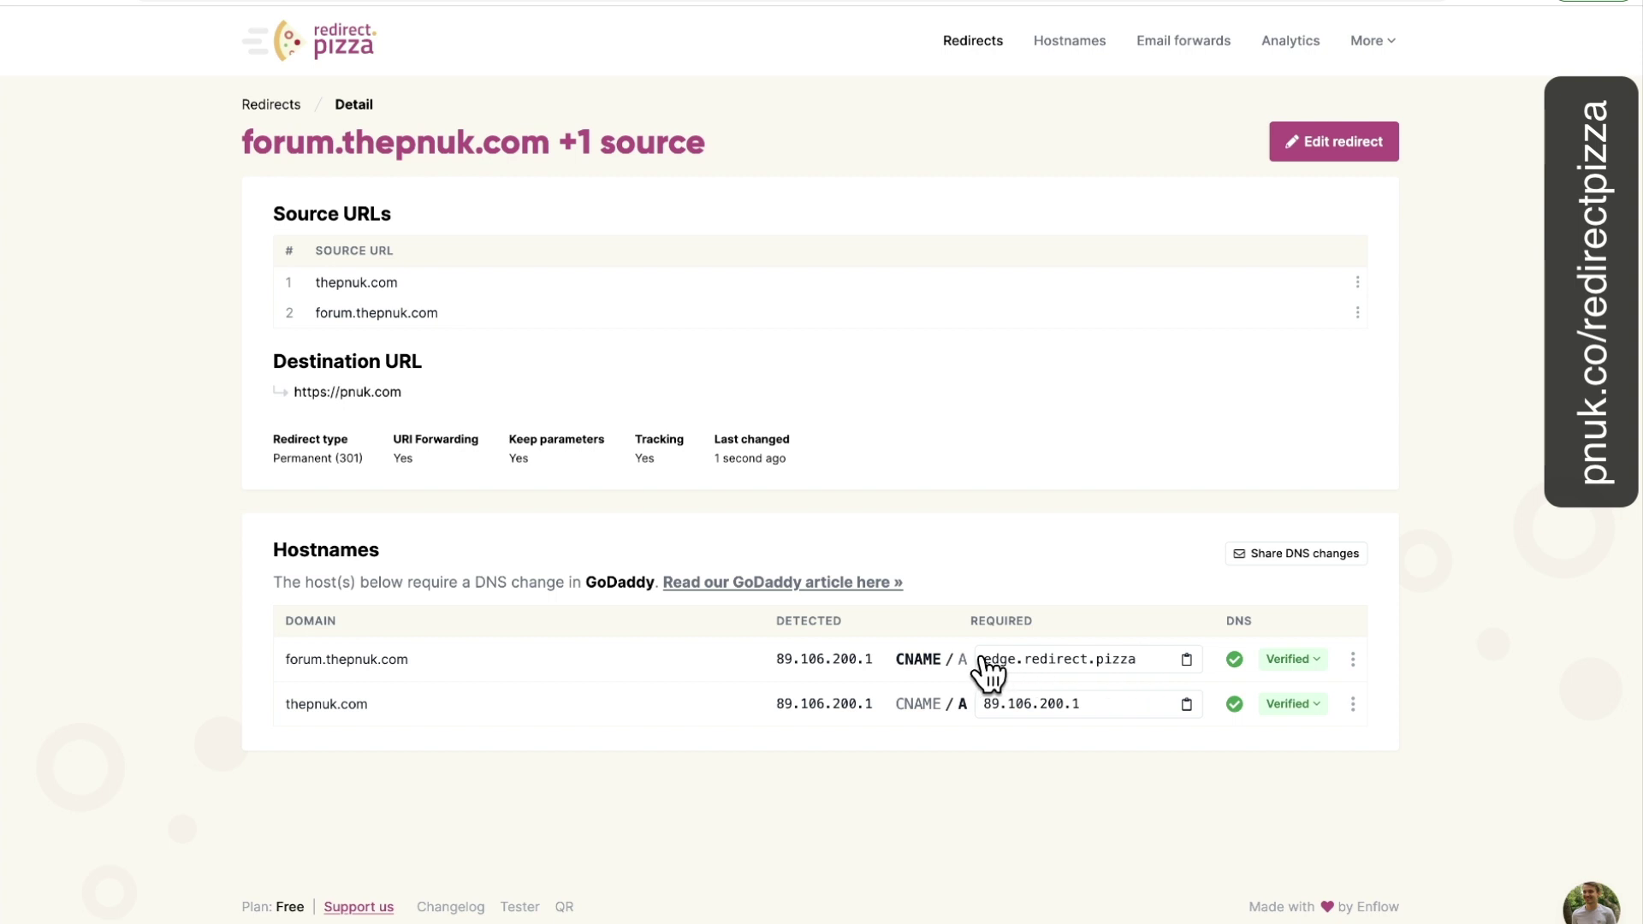
Add a CNAME record named forum with the copied edge.redirect.pizza target as its value.
click(1184, 658)
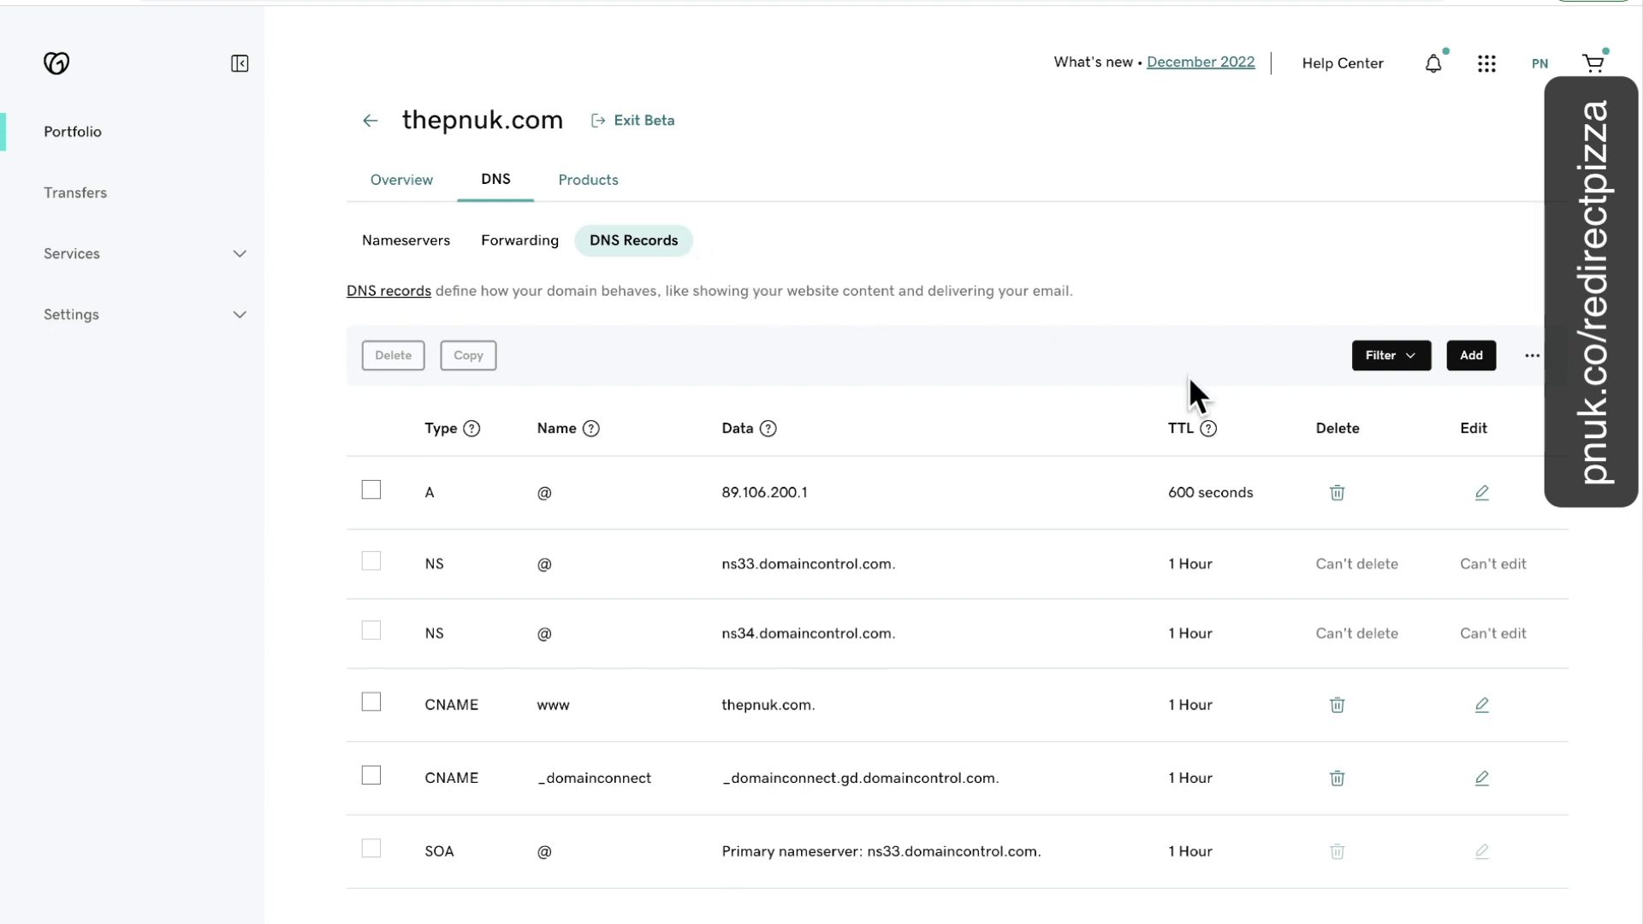
click(1468, 350)
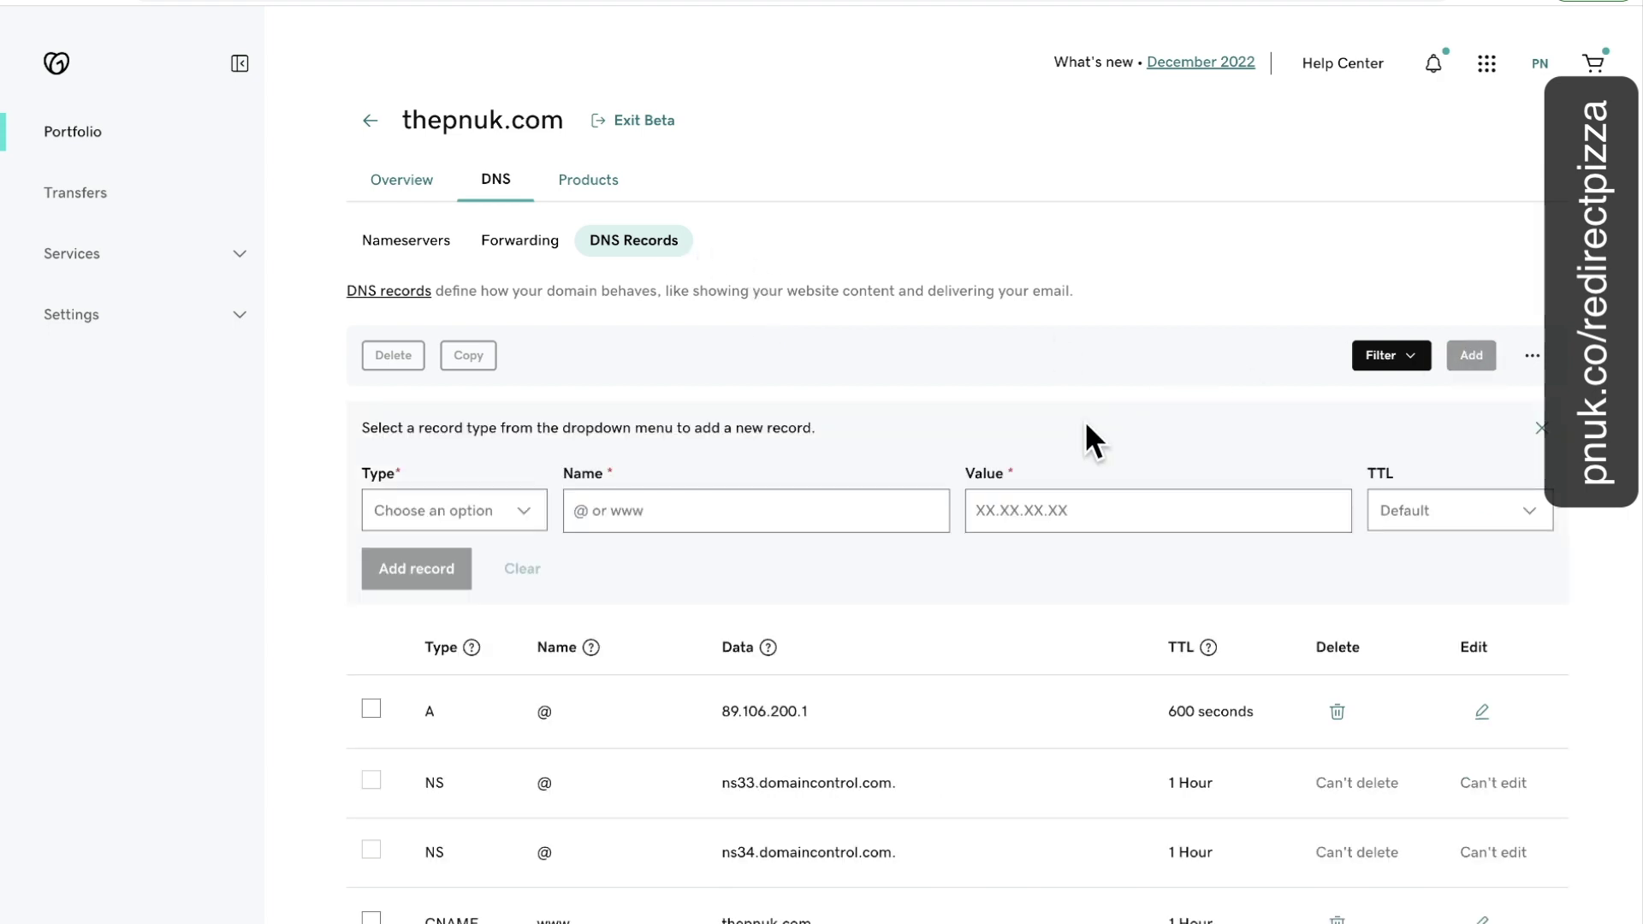
click(526, 512)
click(475, 633)
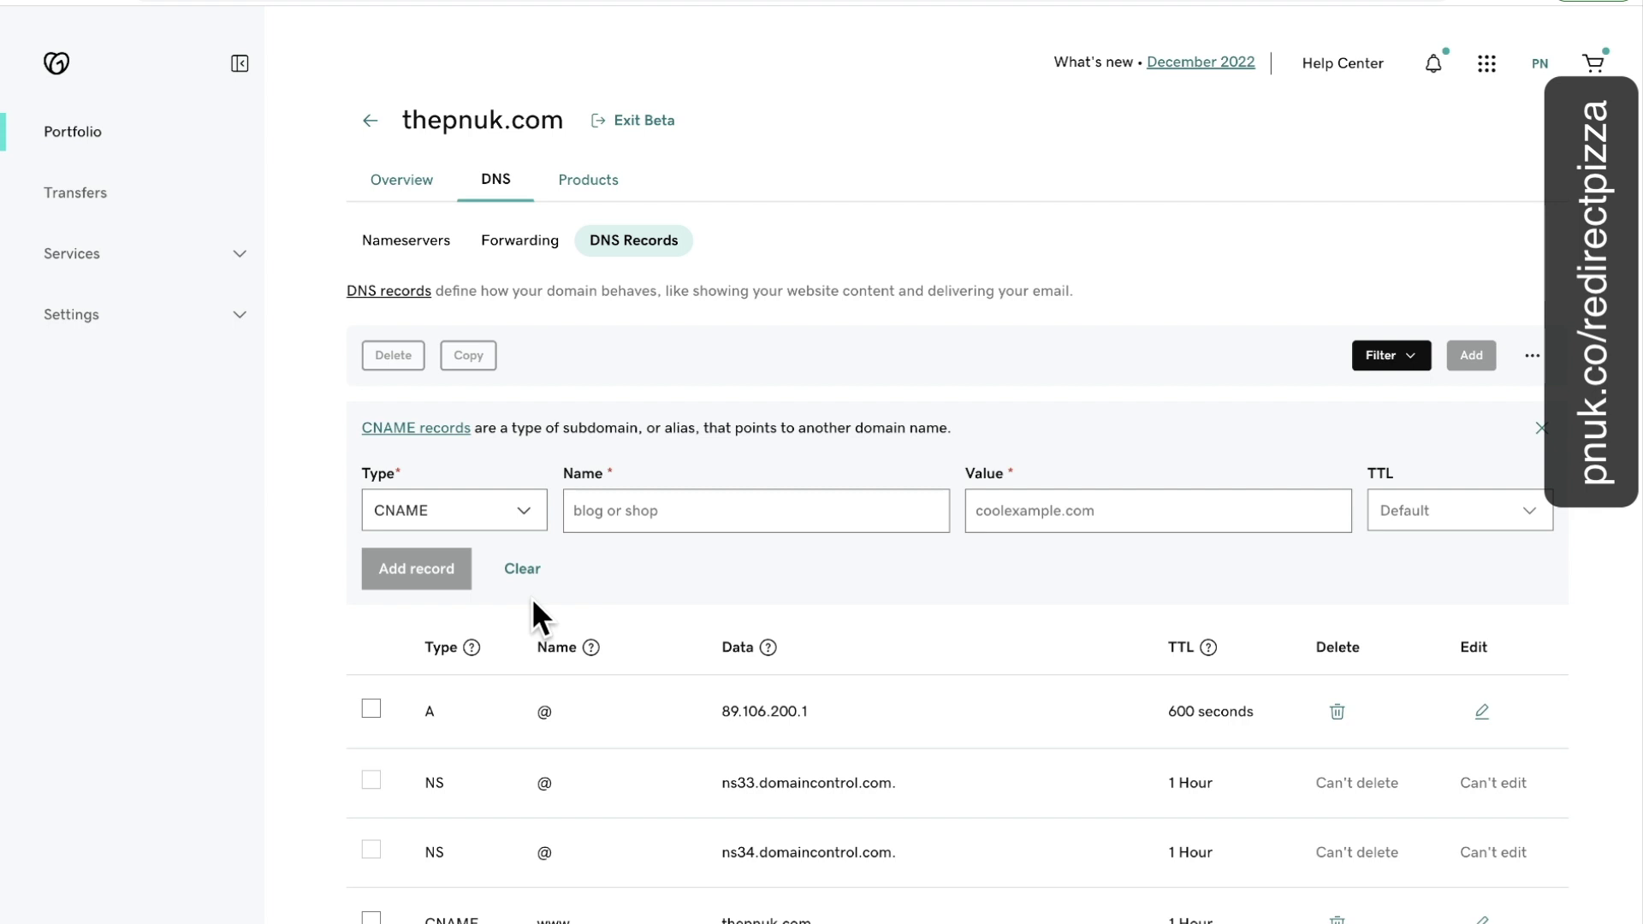
click(648, 525)
text(forum)
key(ctrl+v)
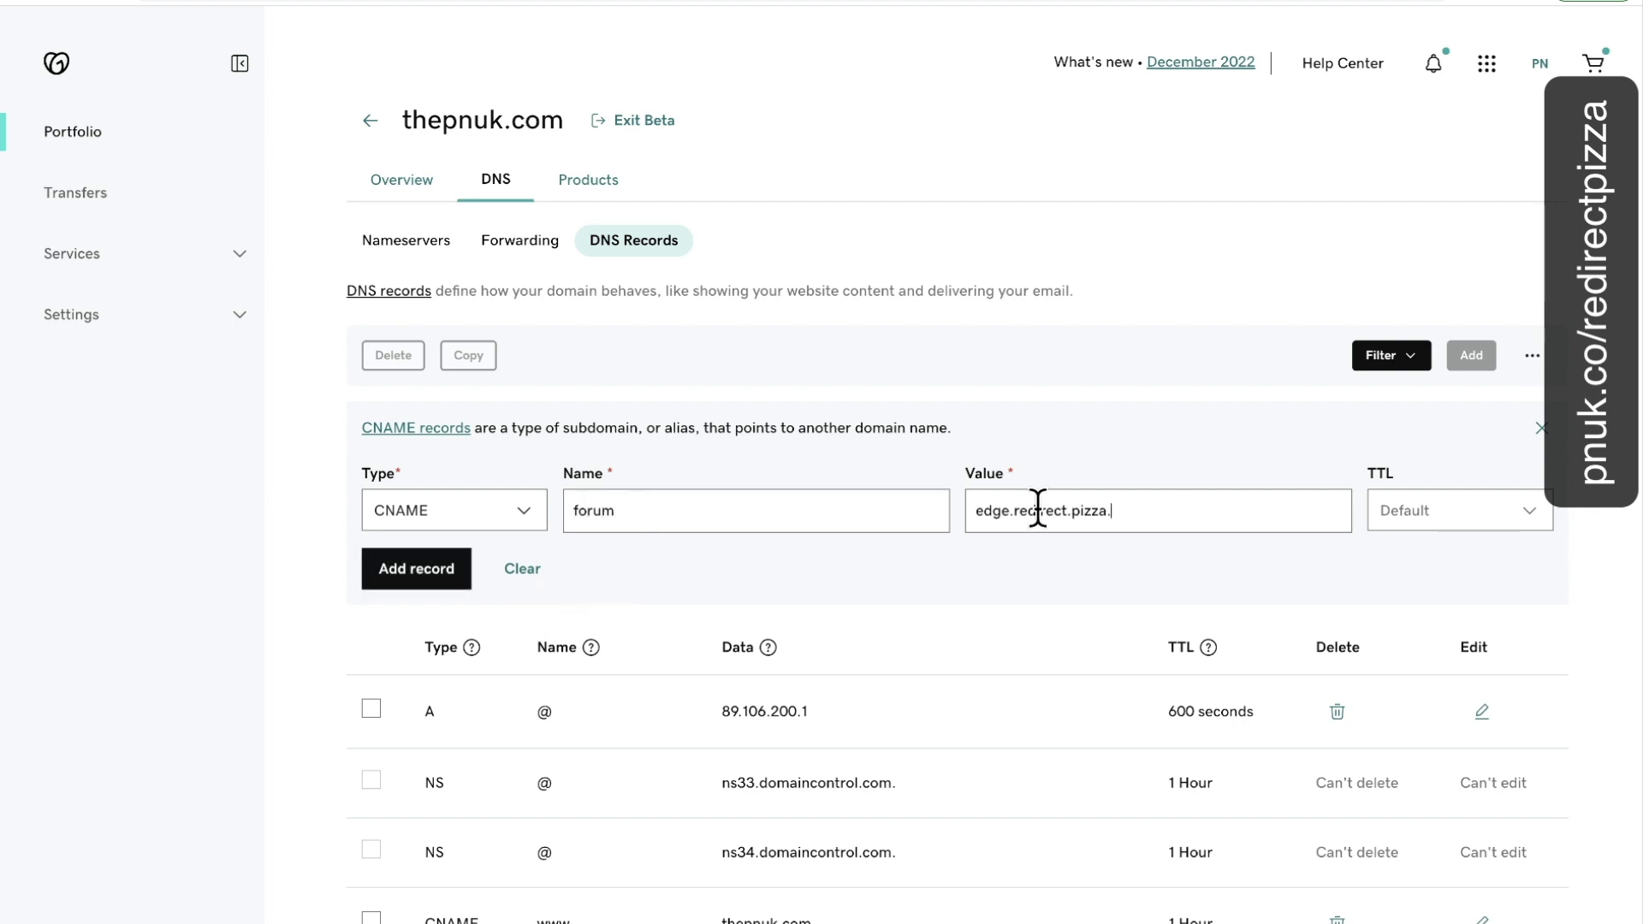
Give the forum record a custom 600-second TTL and save it.
click(1416, 513)
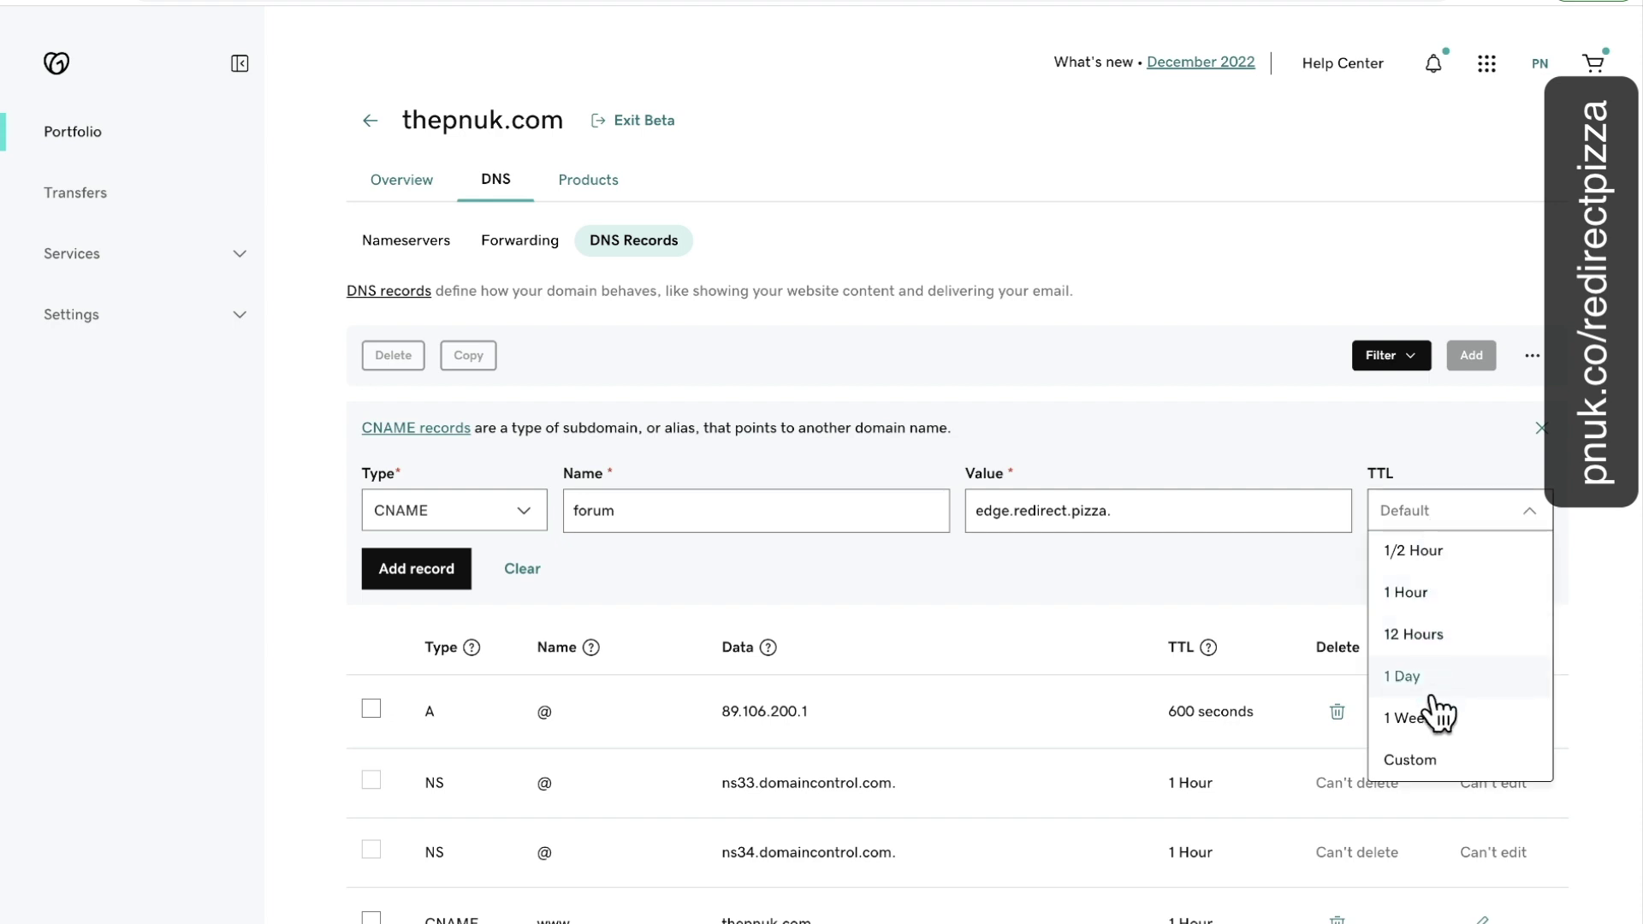
click(1424, 759)
click(1424, 582)
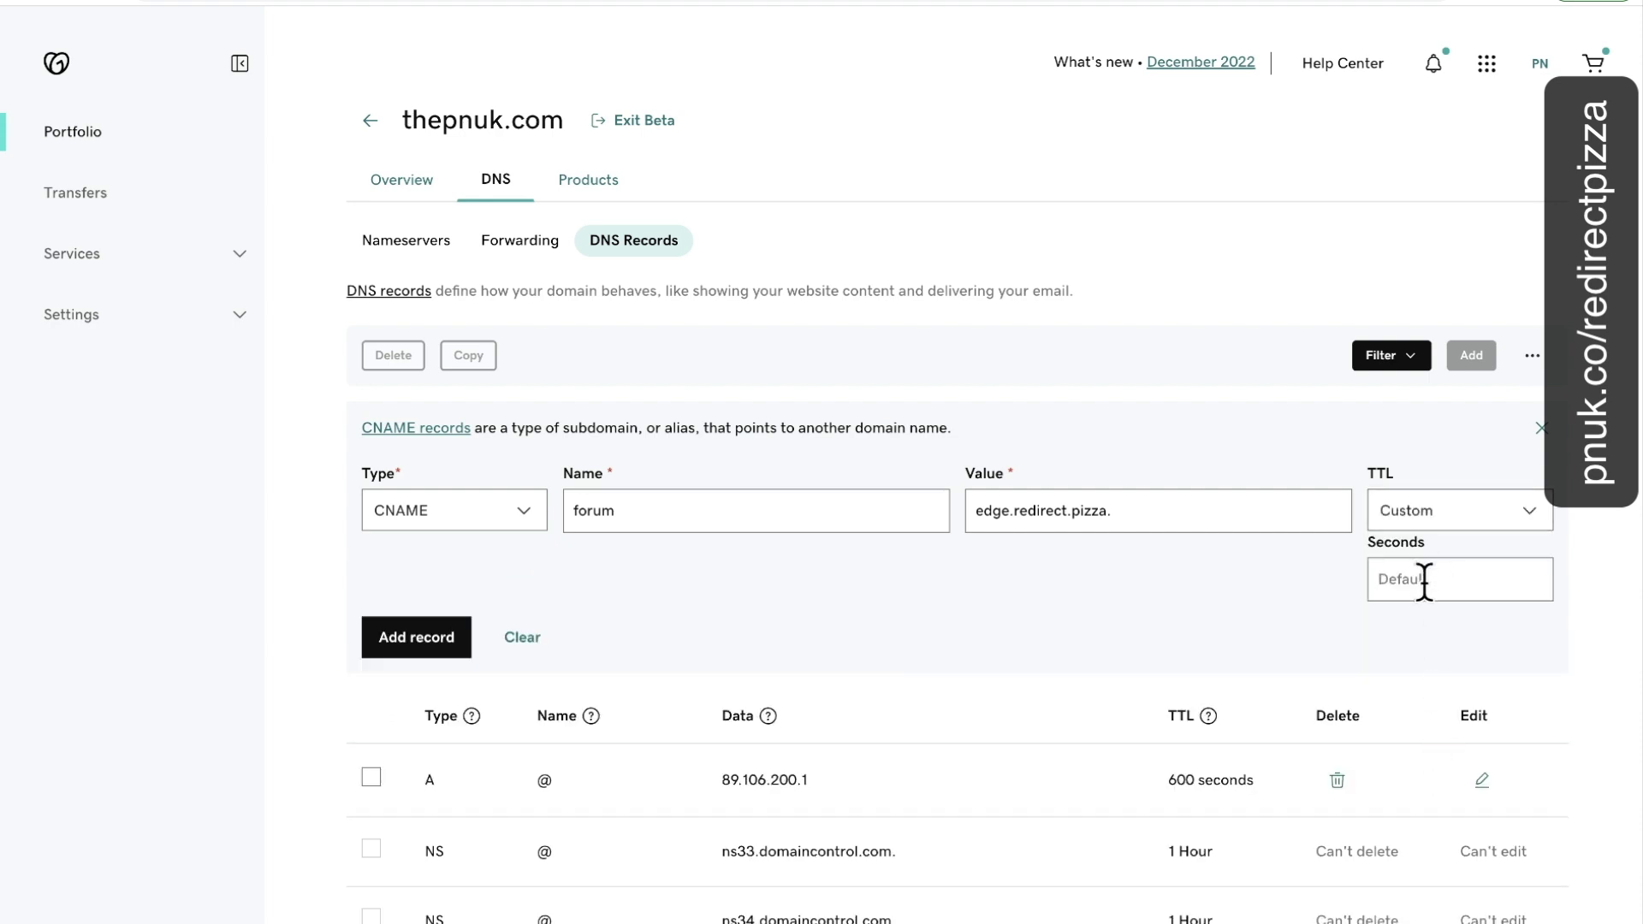
text(600)
click(421, 635)
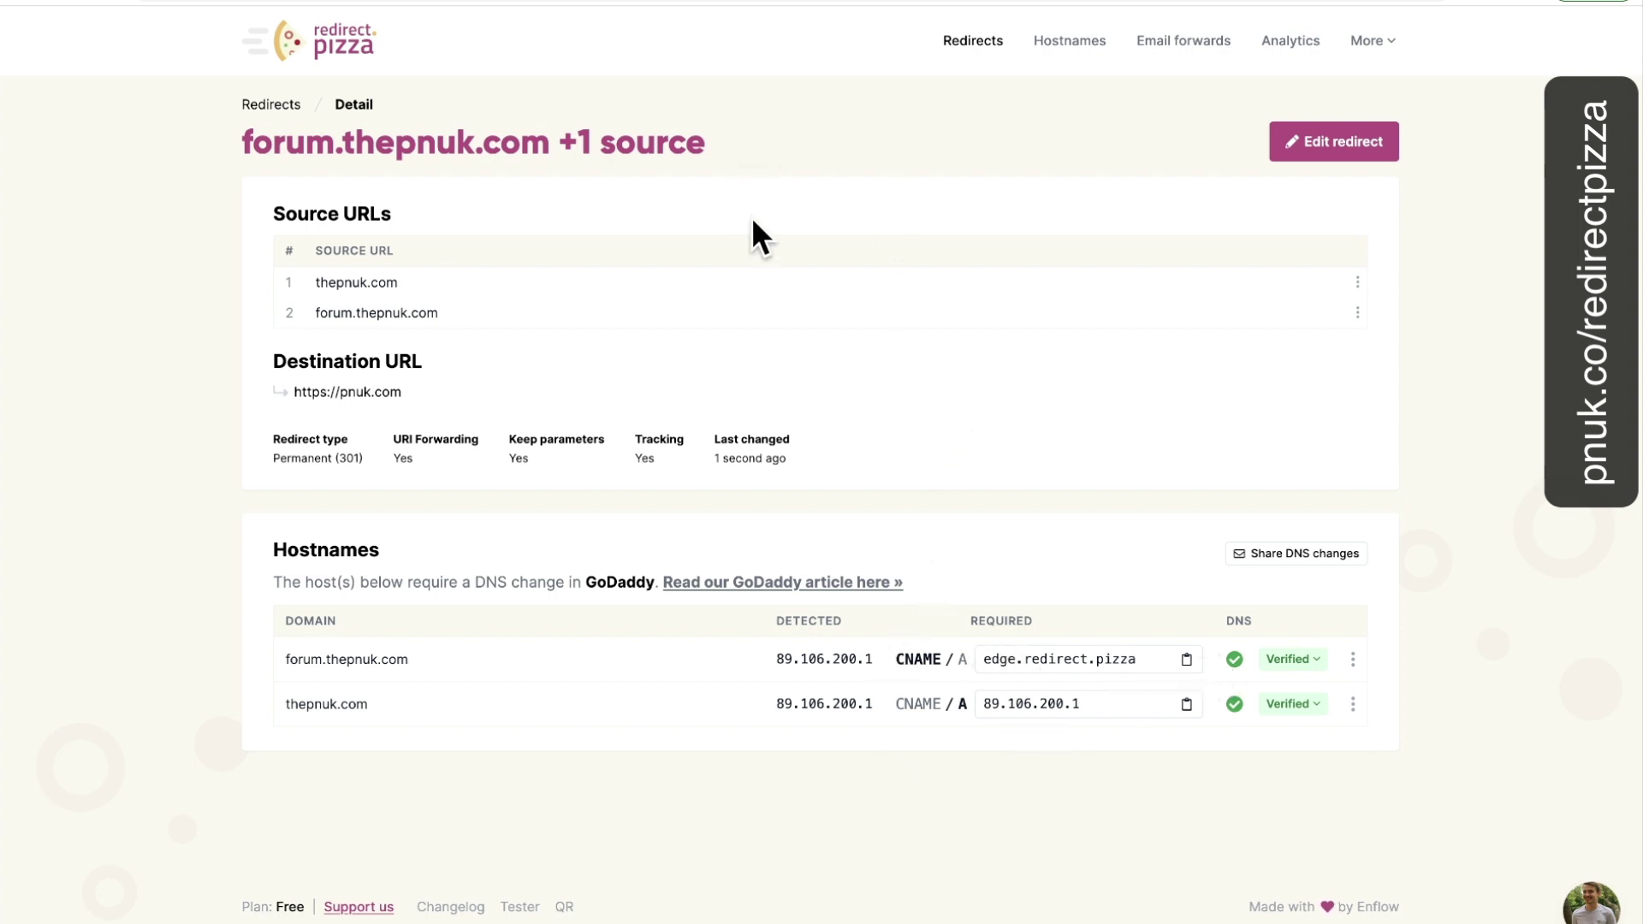
In Chrome's PNUK forum tab, change the address to thepnuk.com and load it.
key(ctrl+Tab)
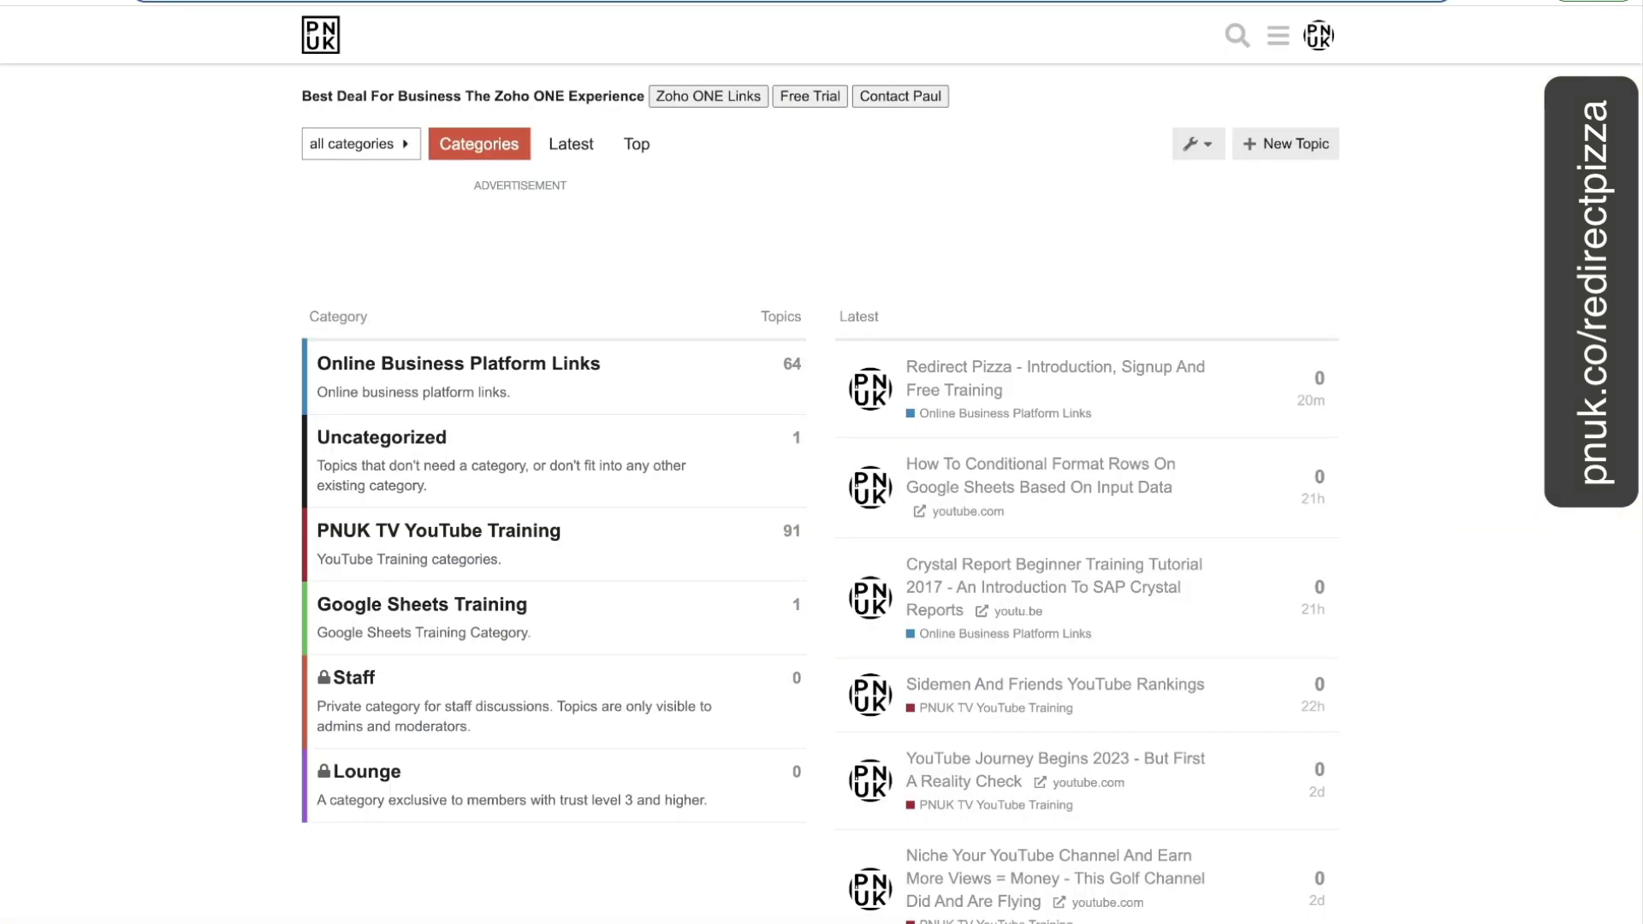
mouse_move(1531, 17)
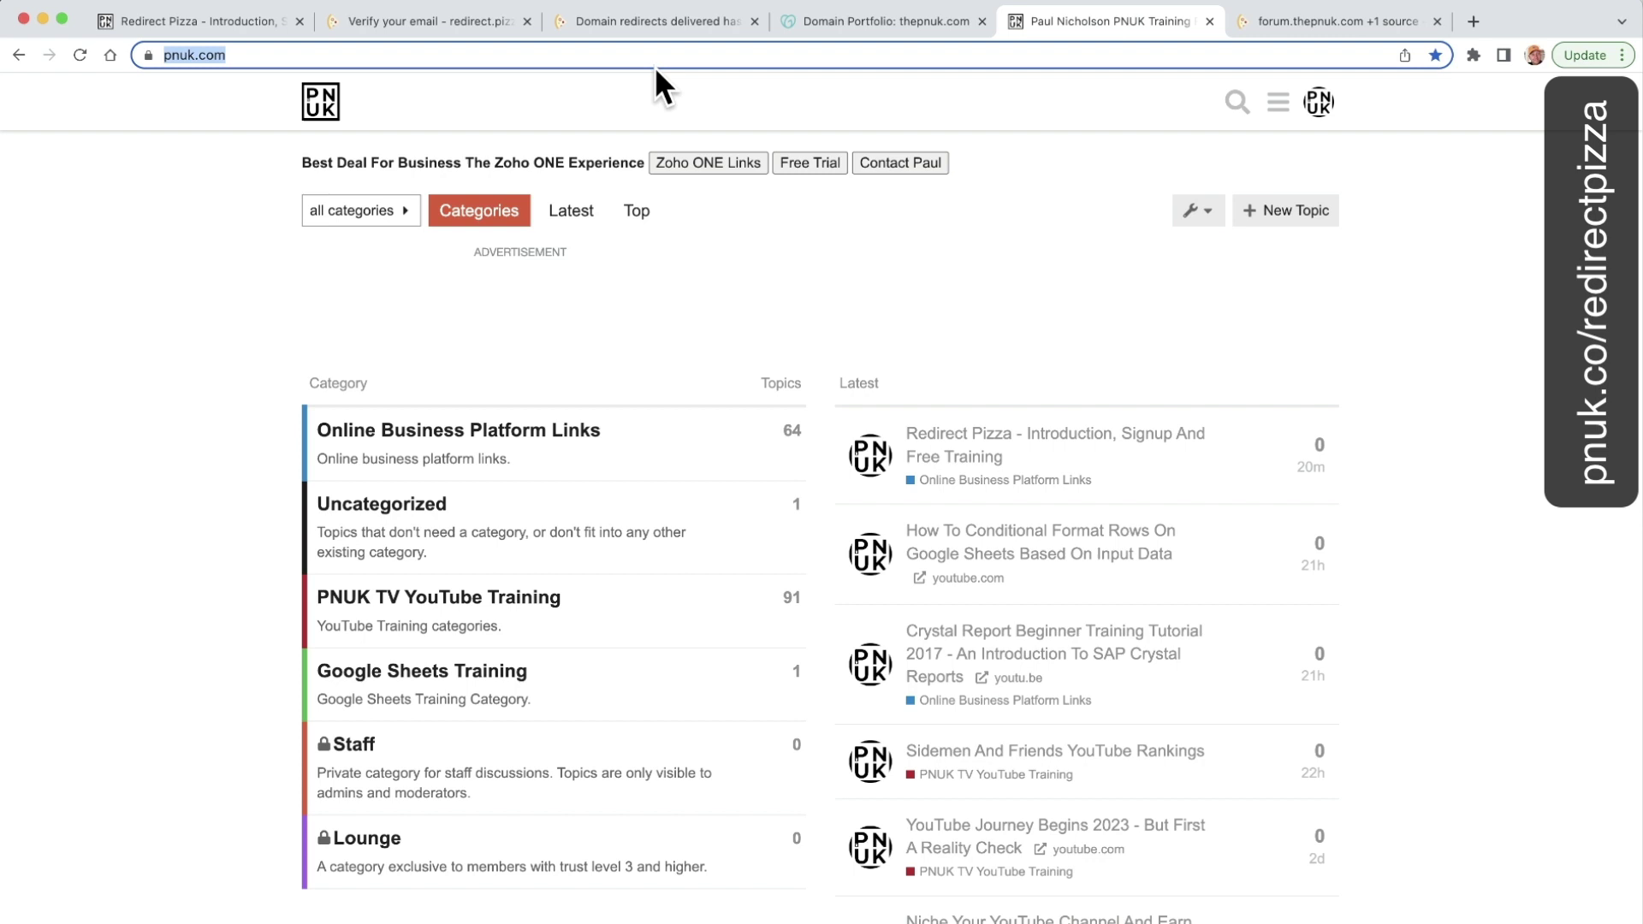
click(513, 56)
click(212, 57)
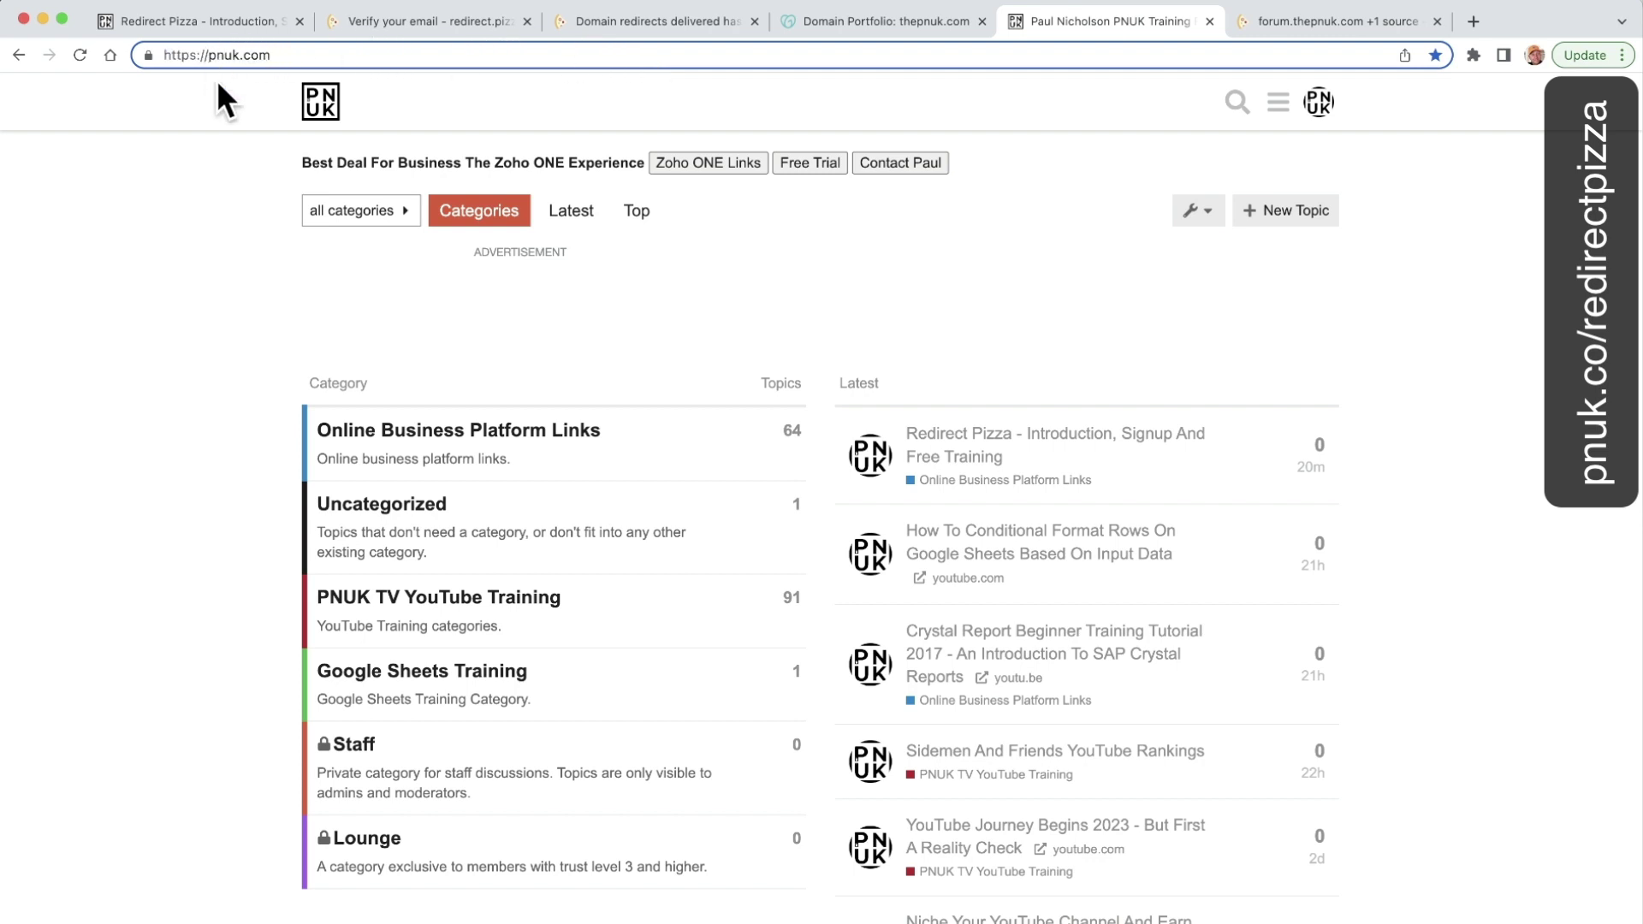
text(the)
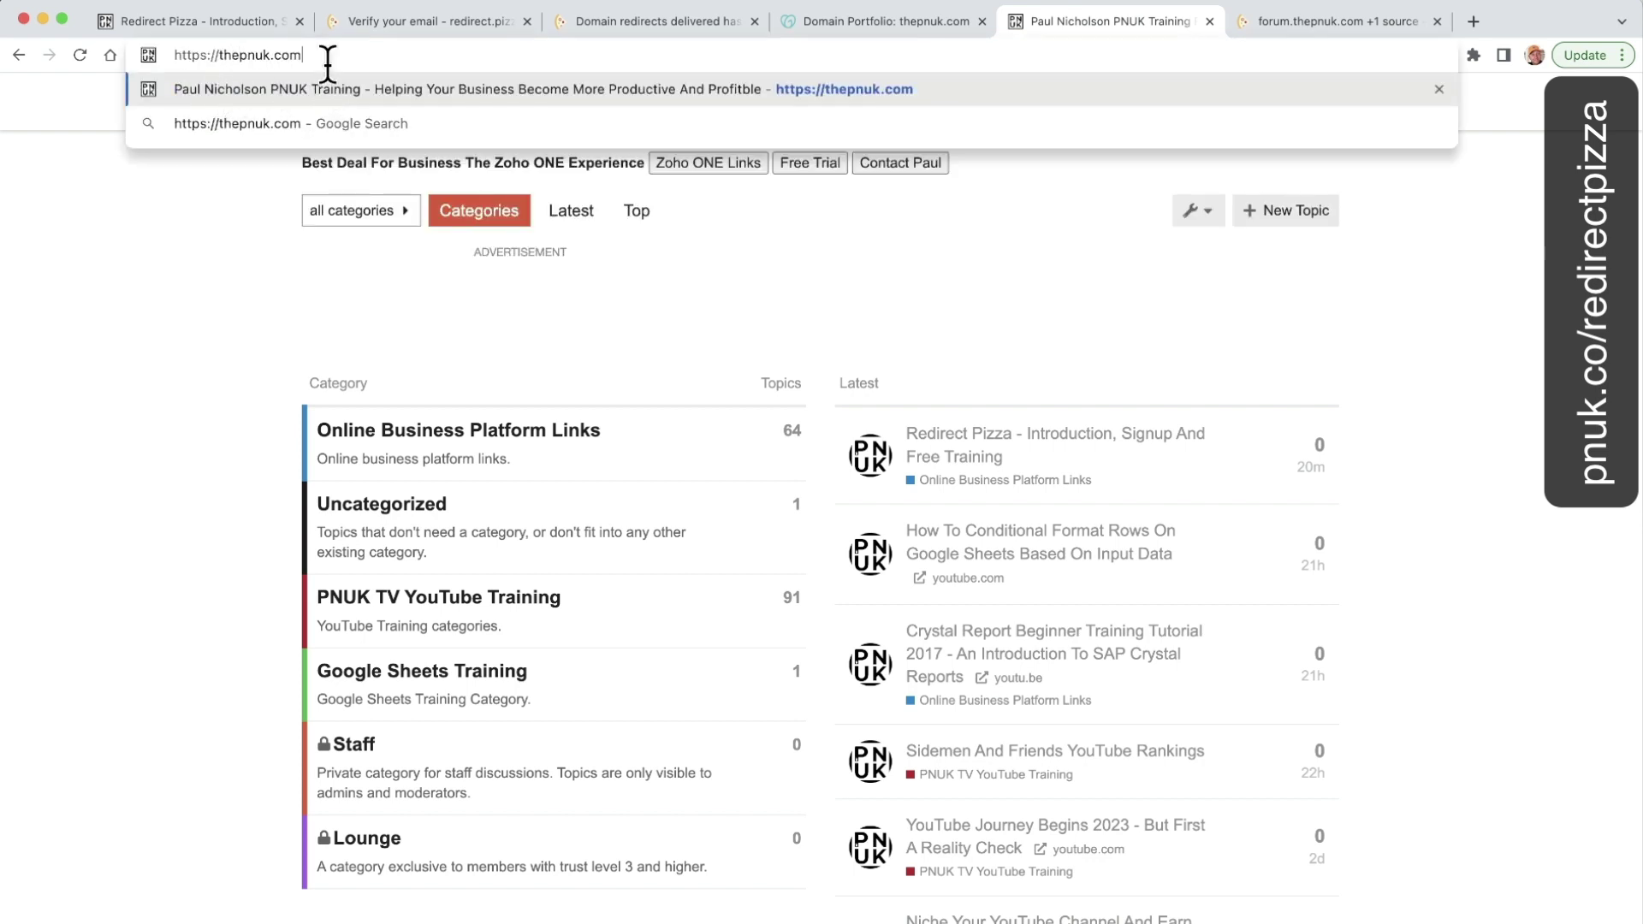
key(Return)
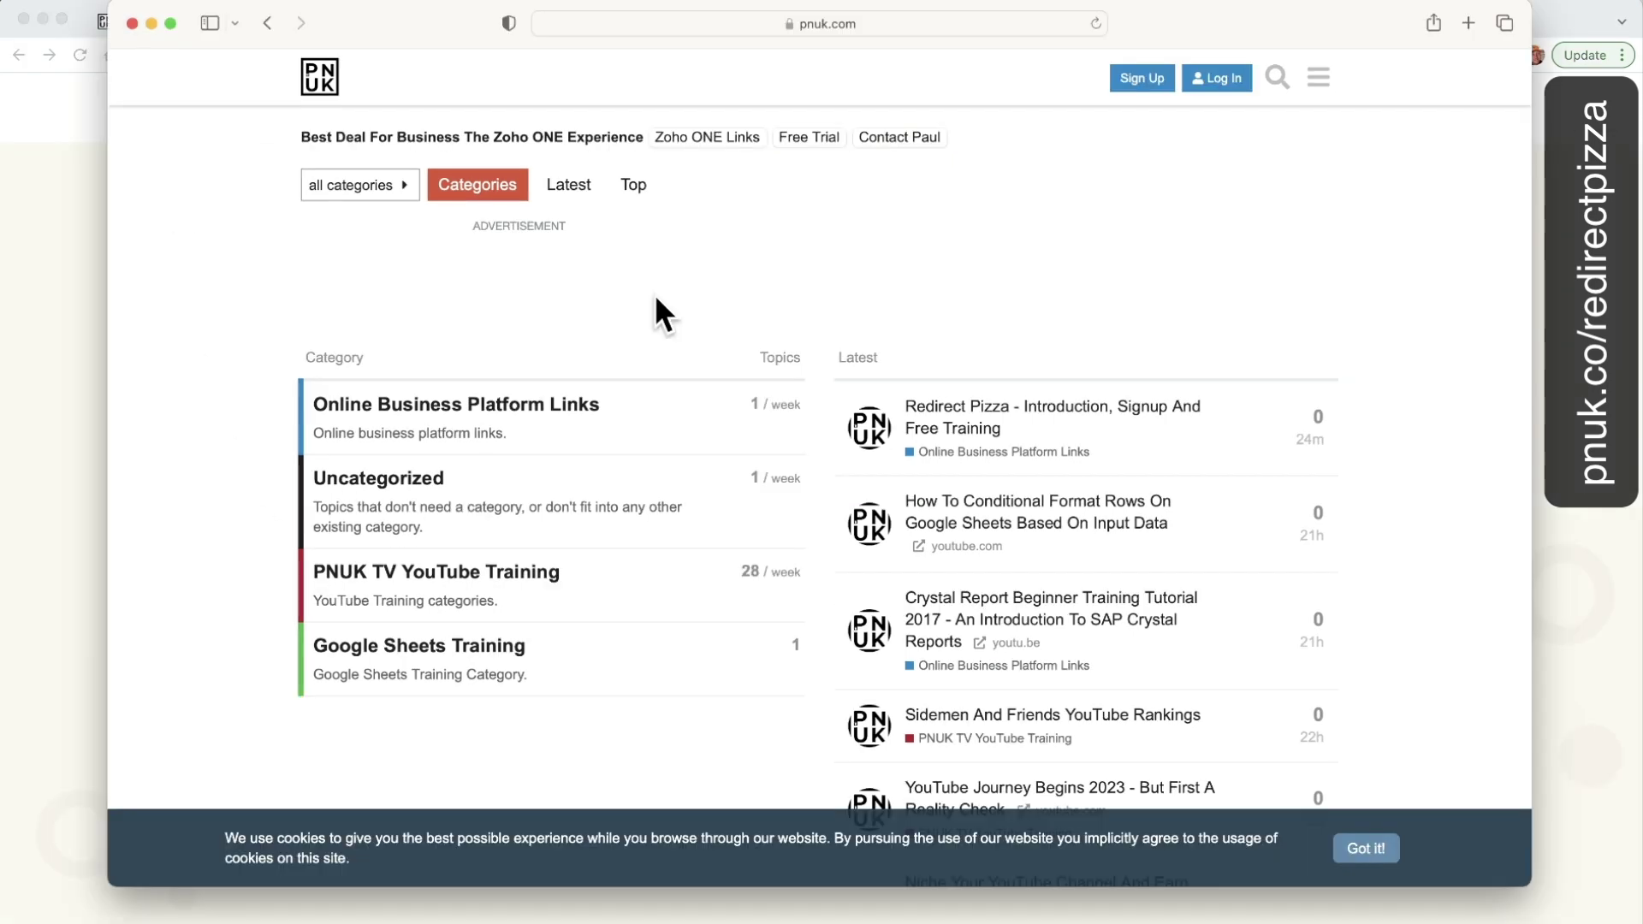
click(364, 53)
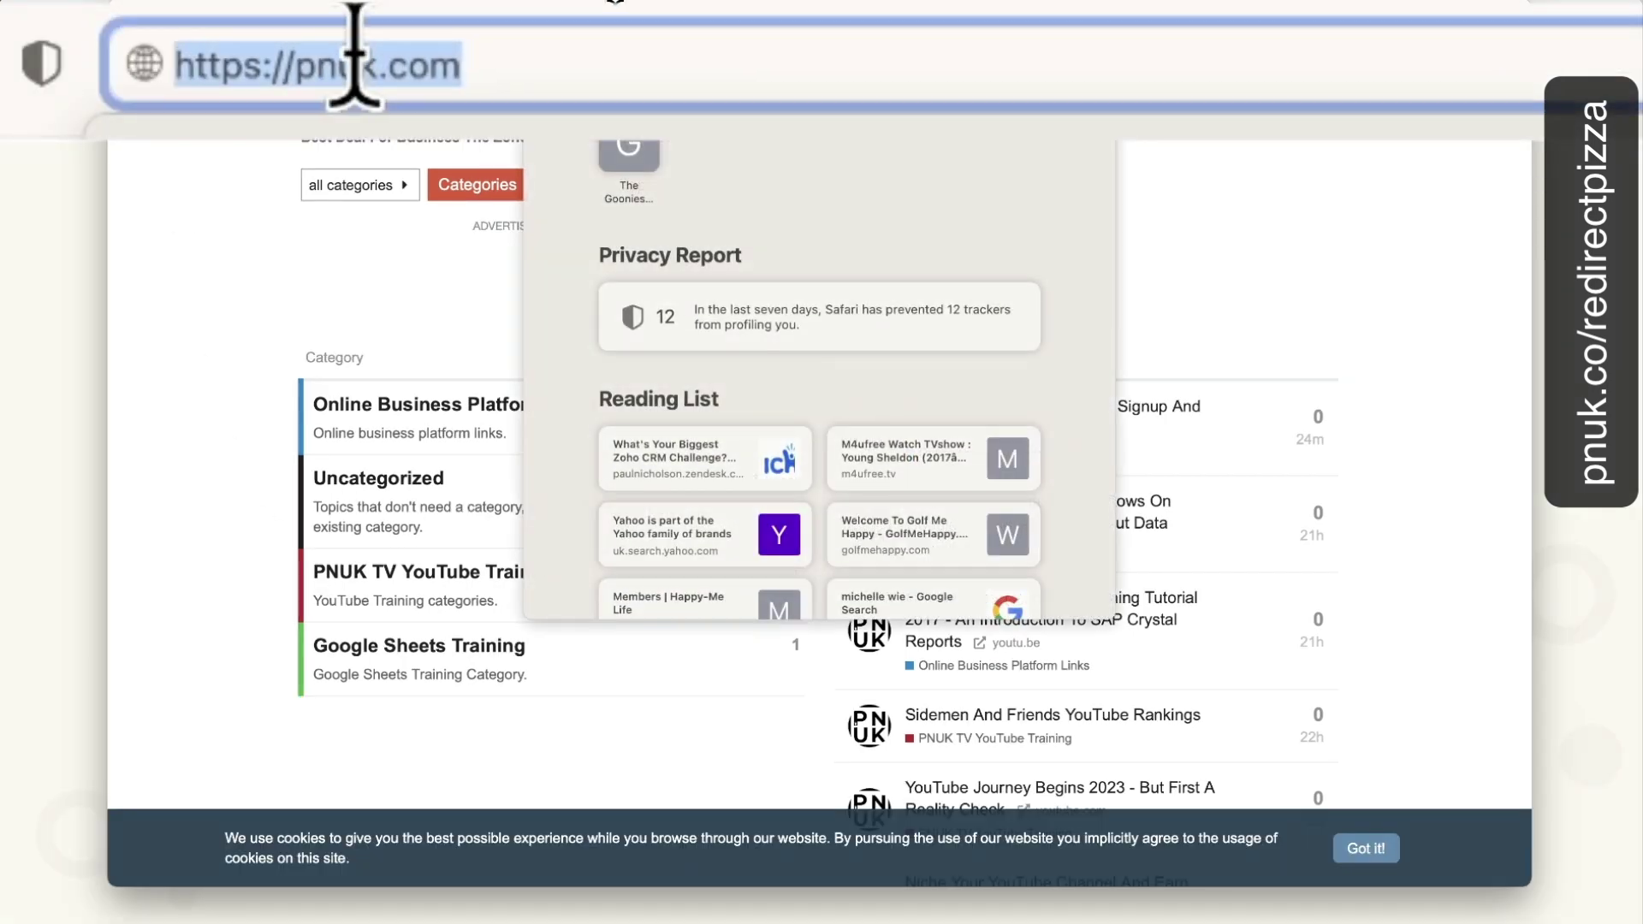
click(293, 64)
text(the)
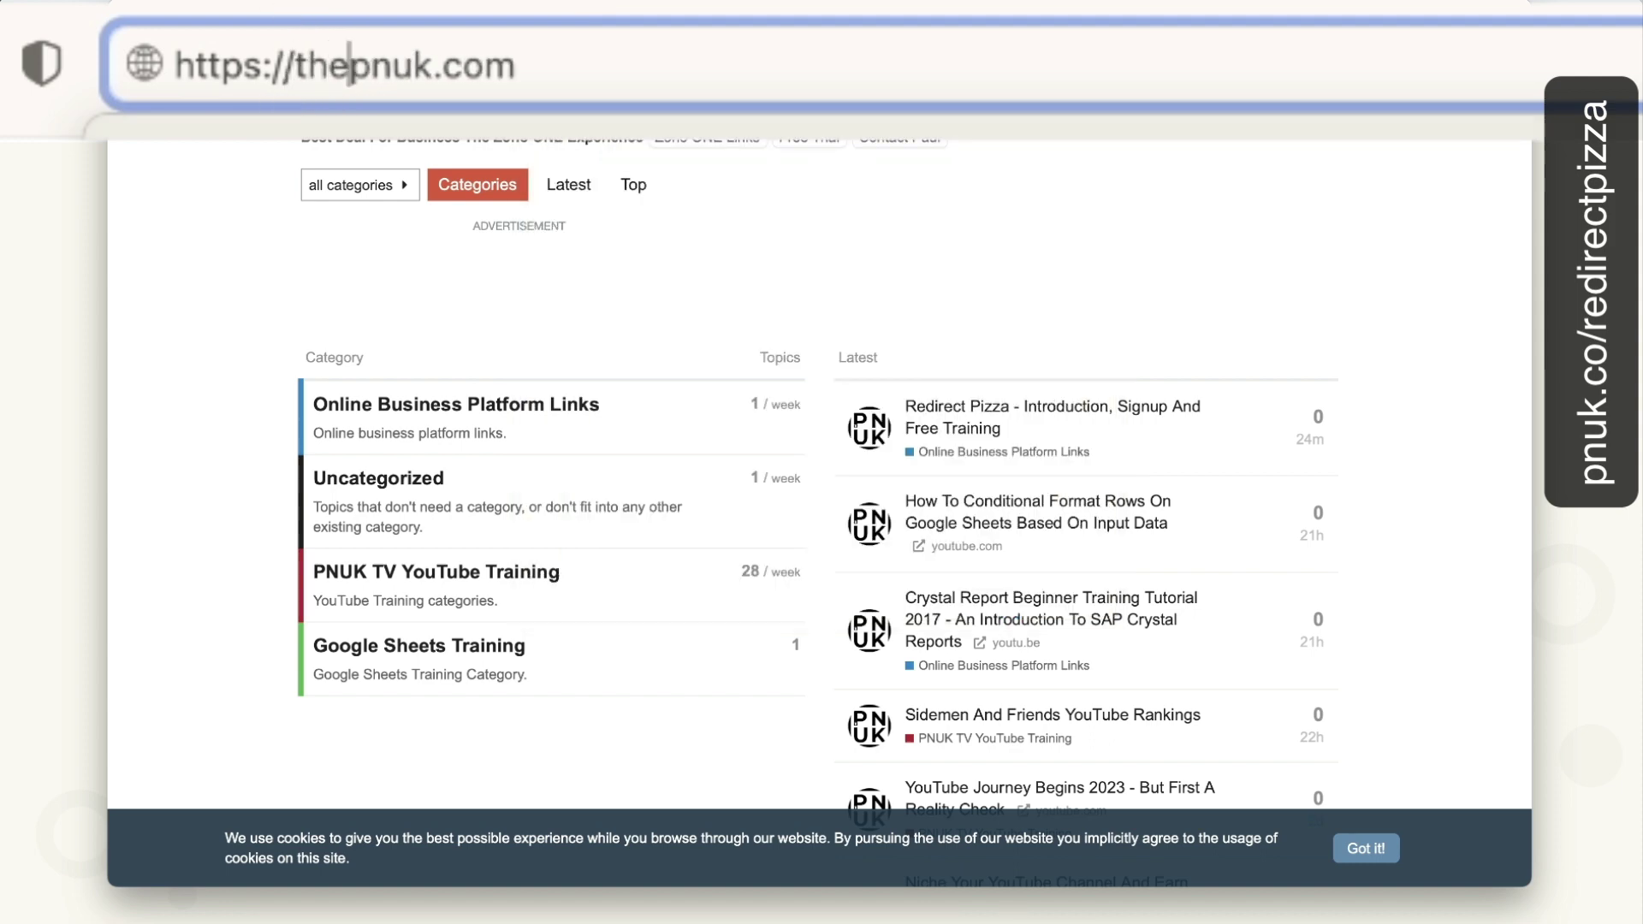
key(Return)
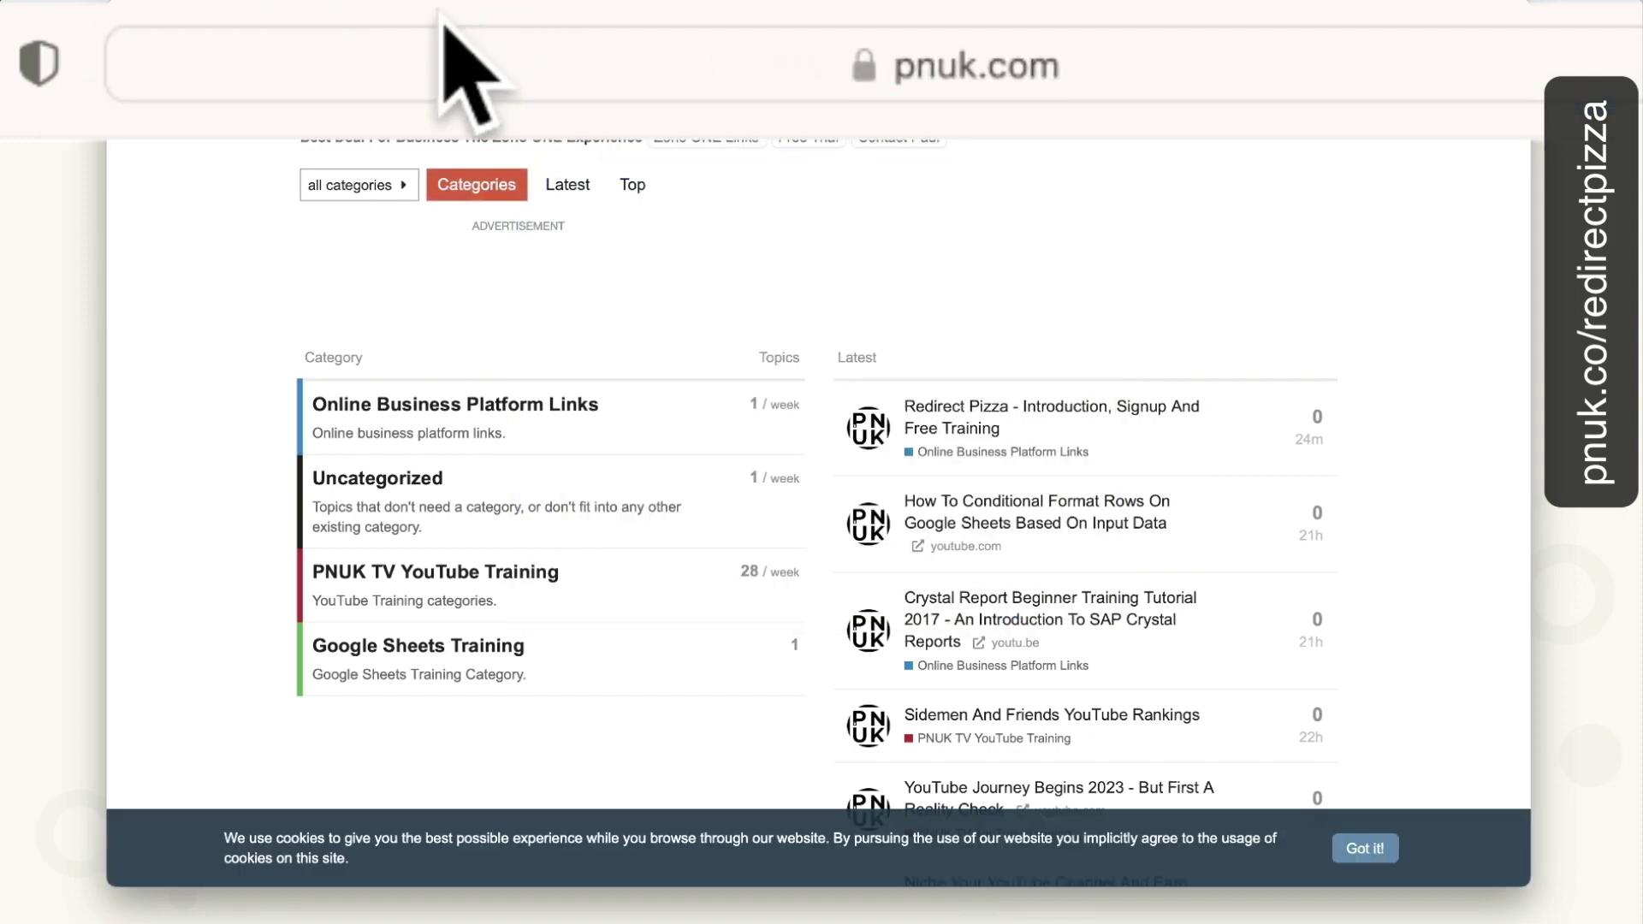
click(432, 51)
text(http)
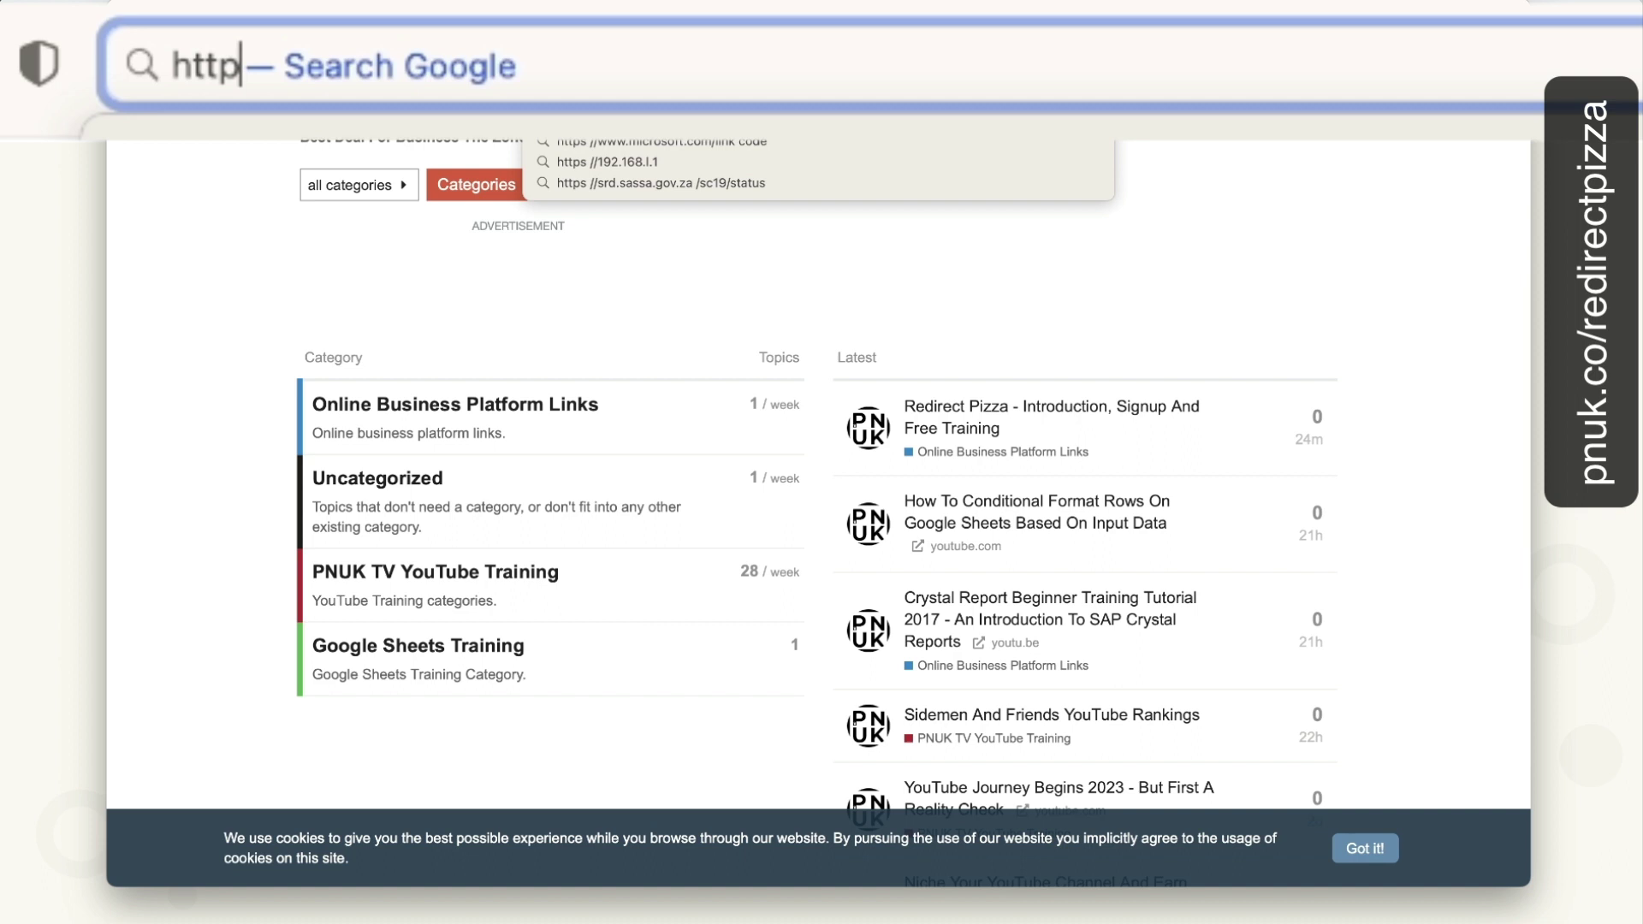
text(s://thepnuk)
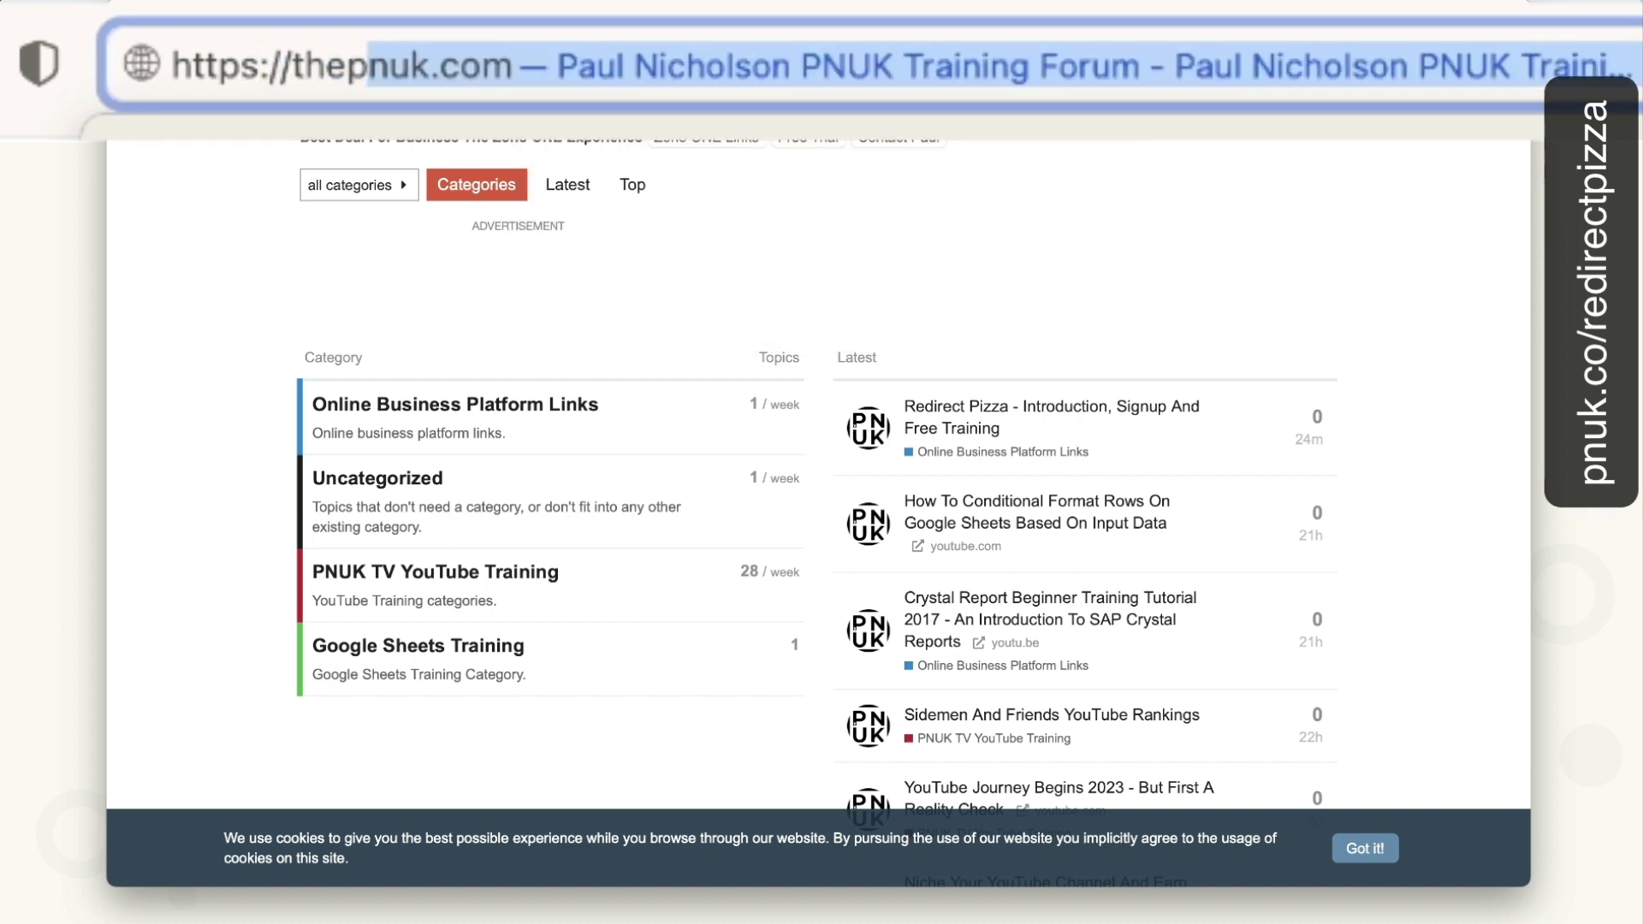
key(BackSpace)
text(.com)
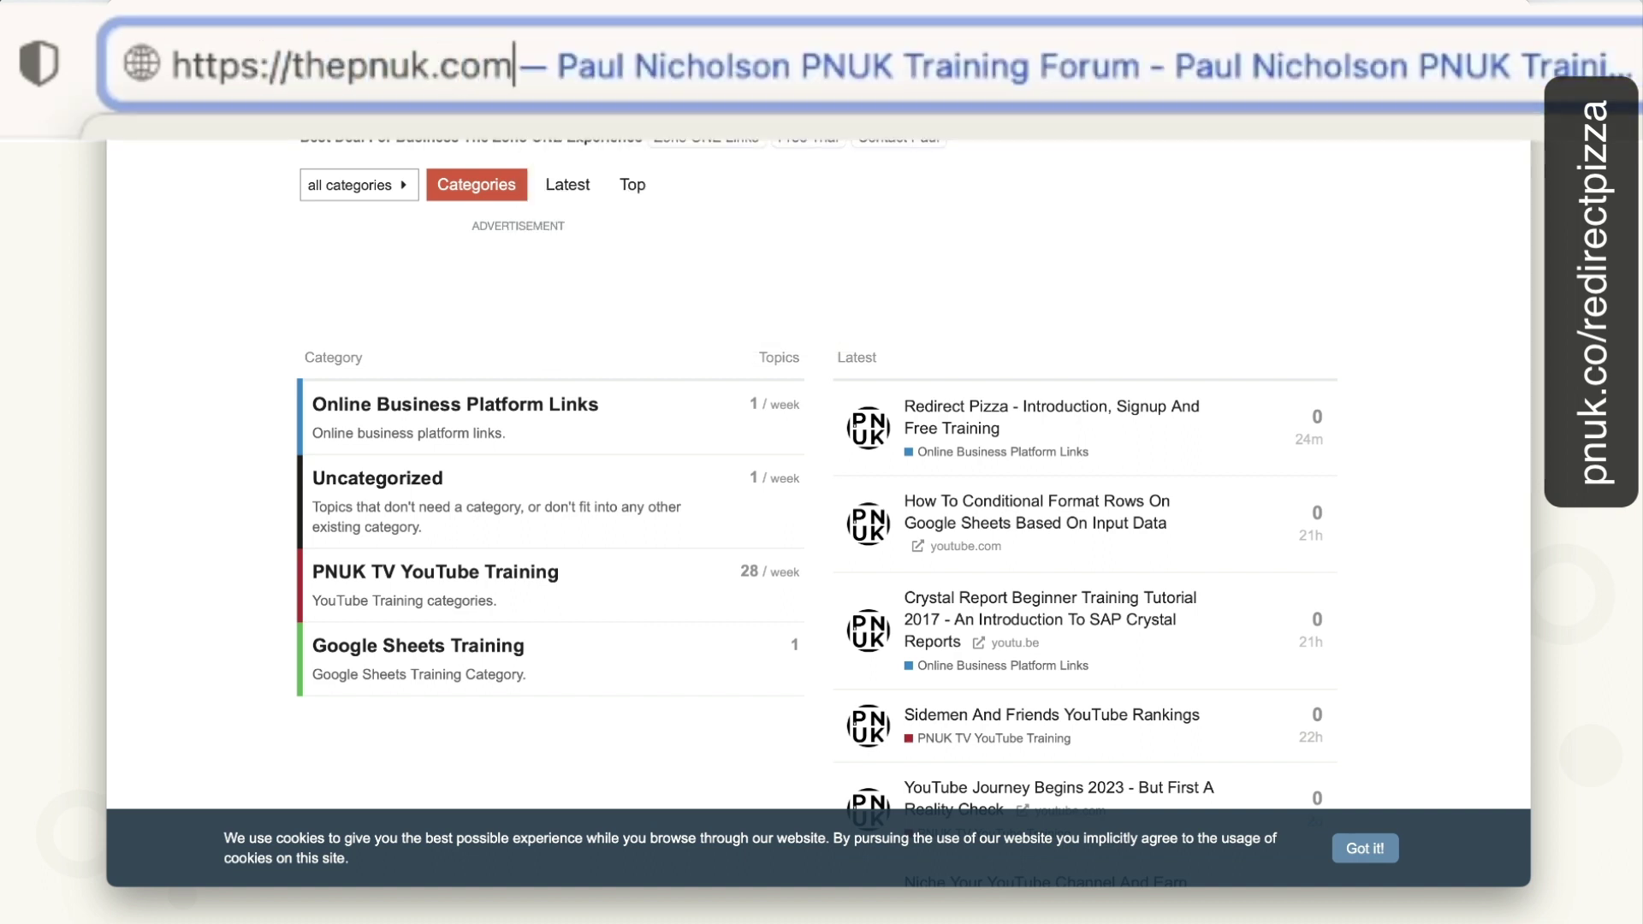
key(Return)
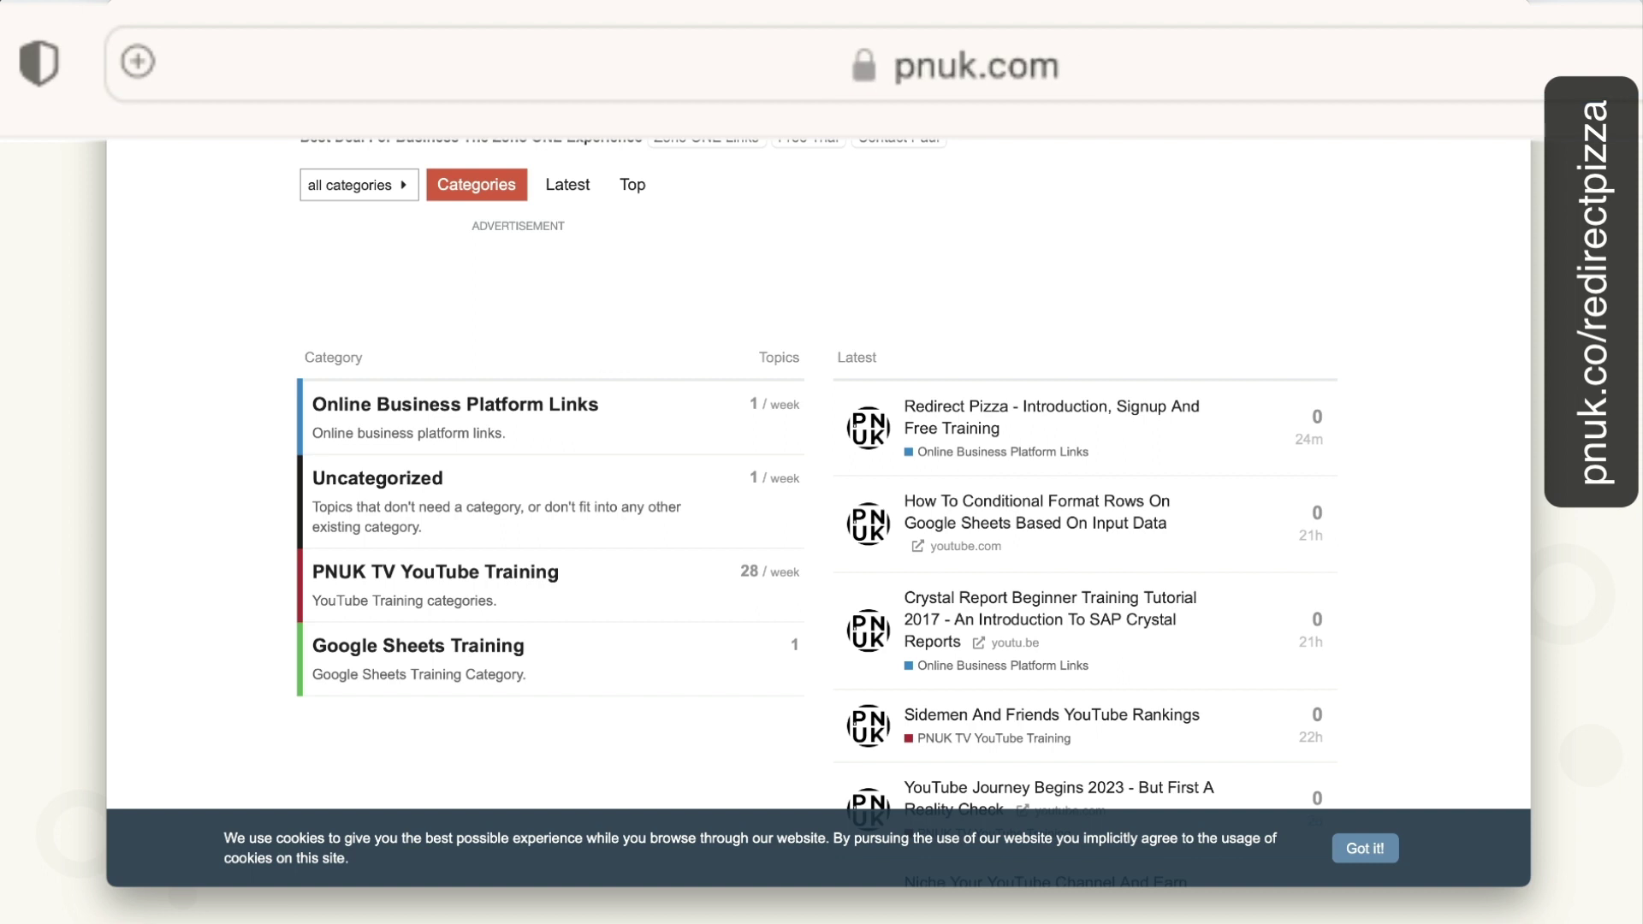
click(342, 60)
text(https)
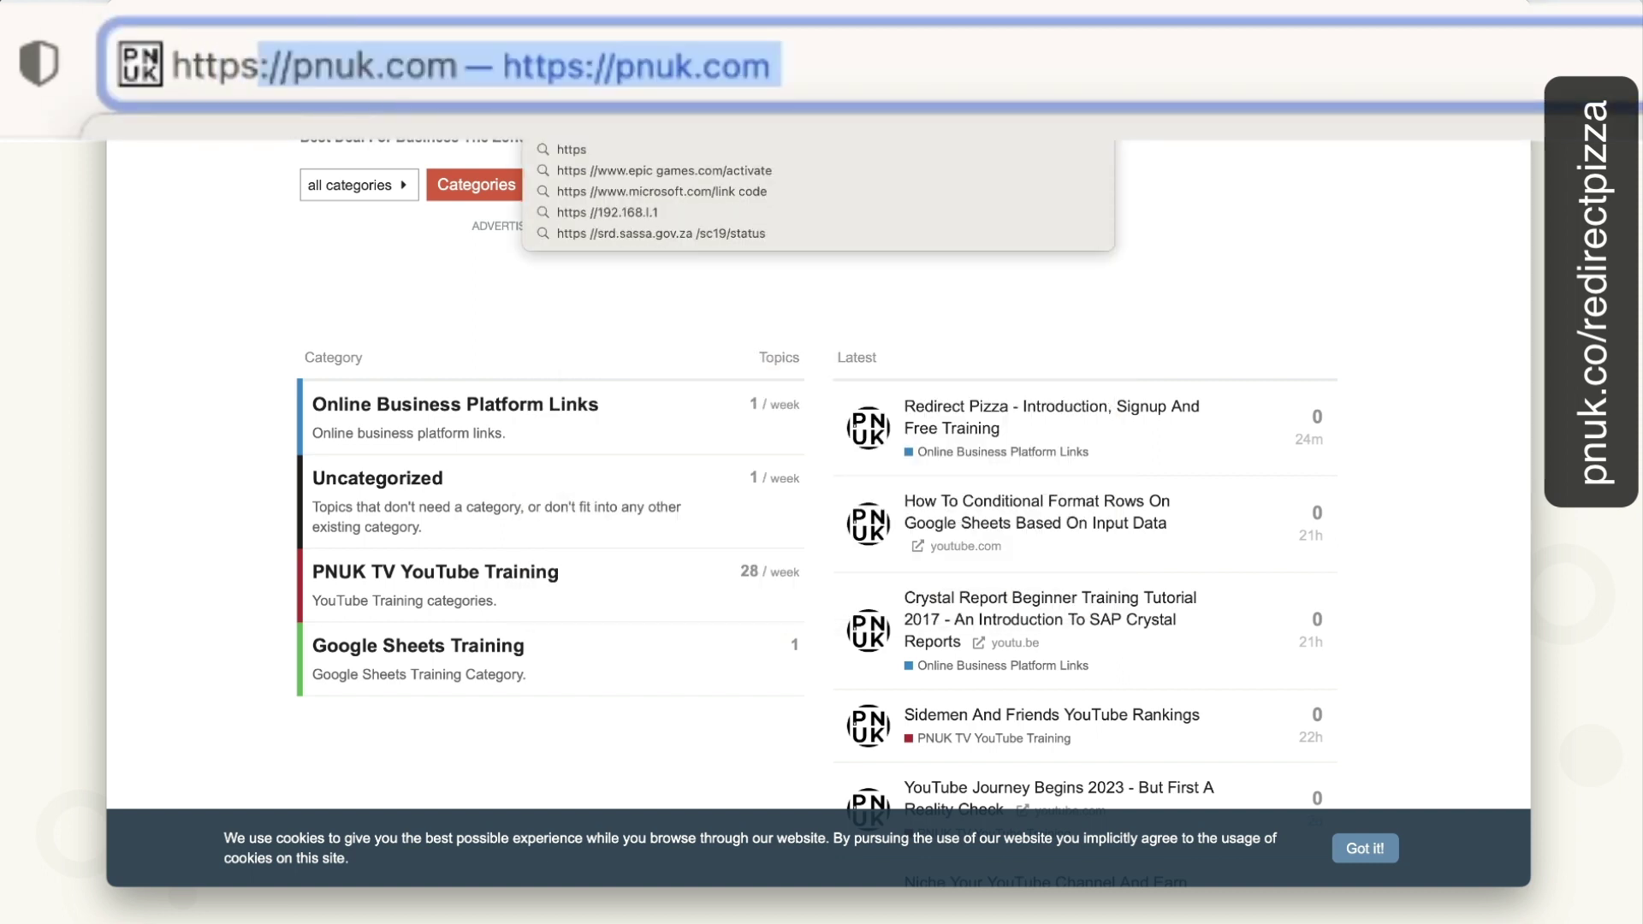
text(//forum)
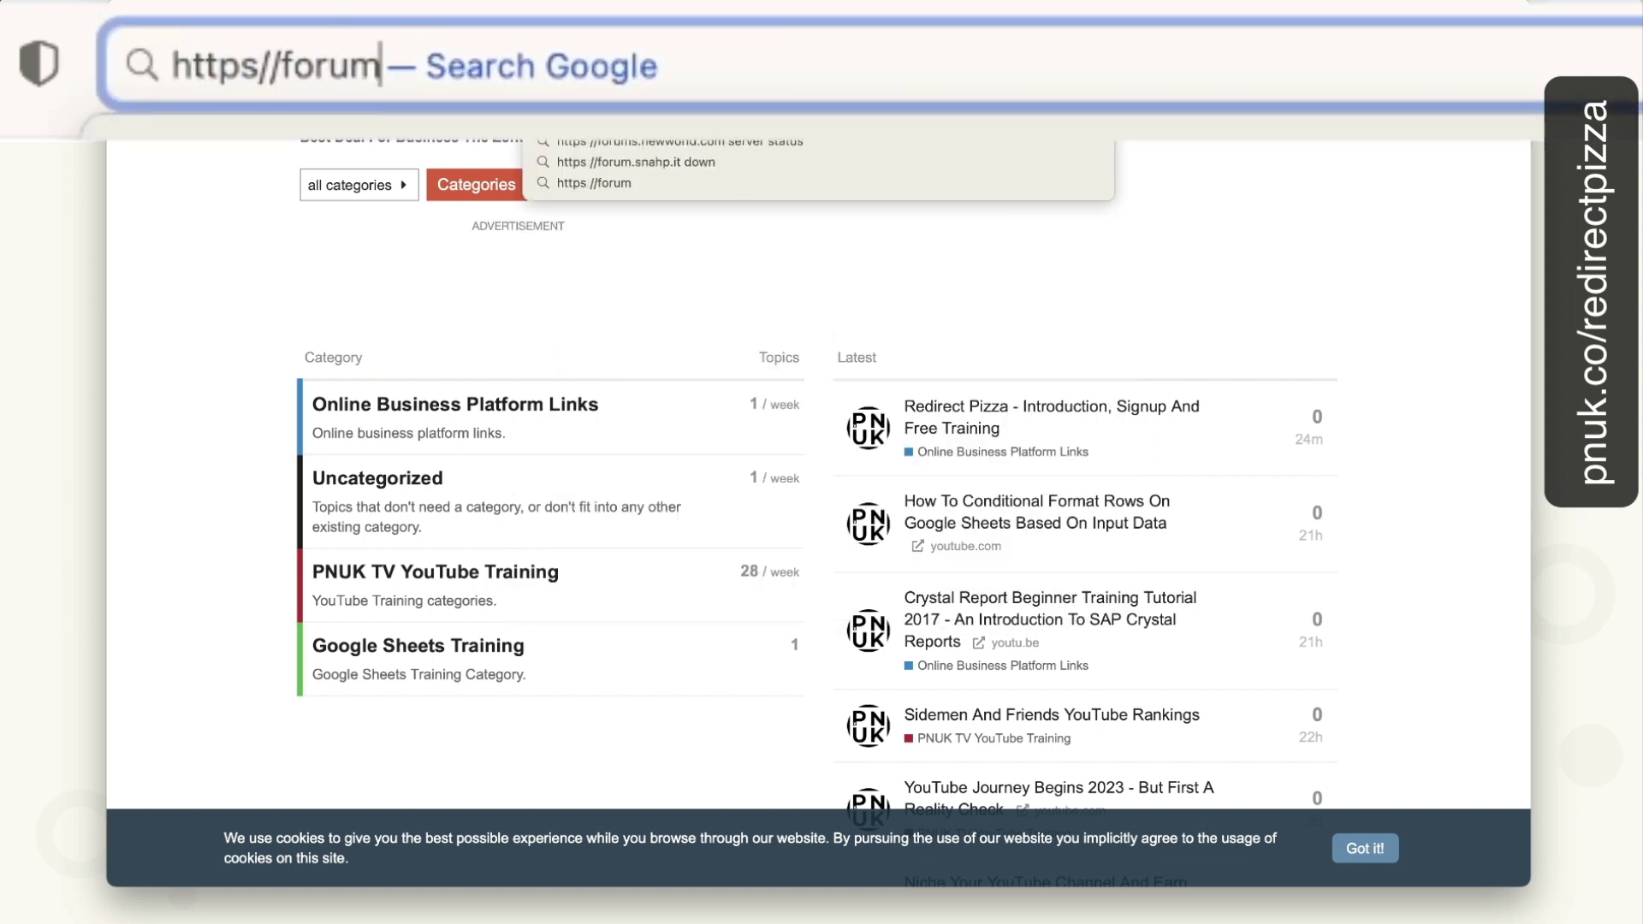
text(.thep)
key(BackSpace)
text(thepn)
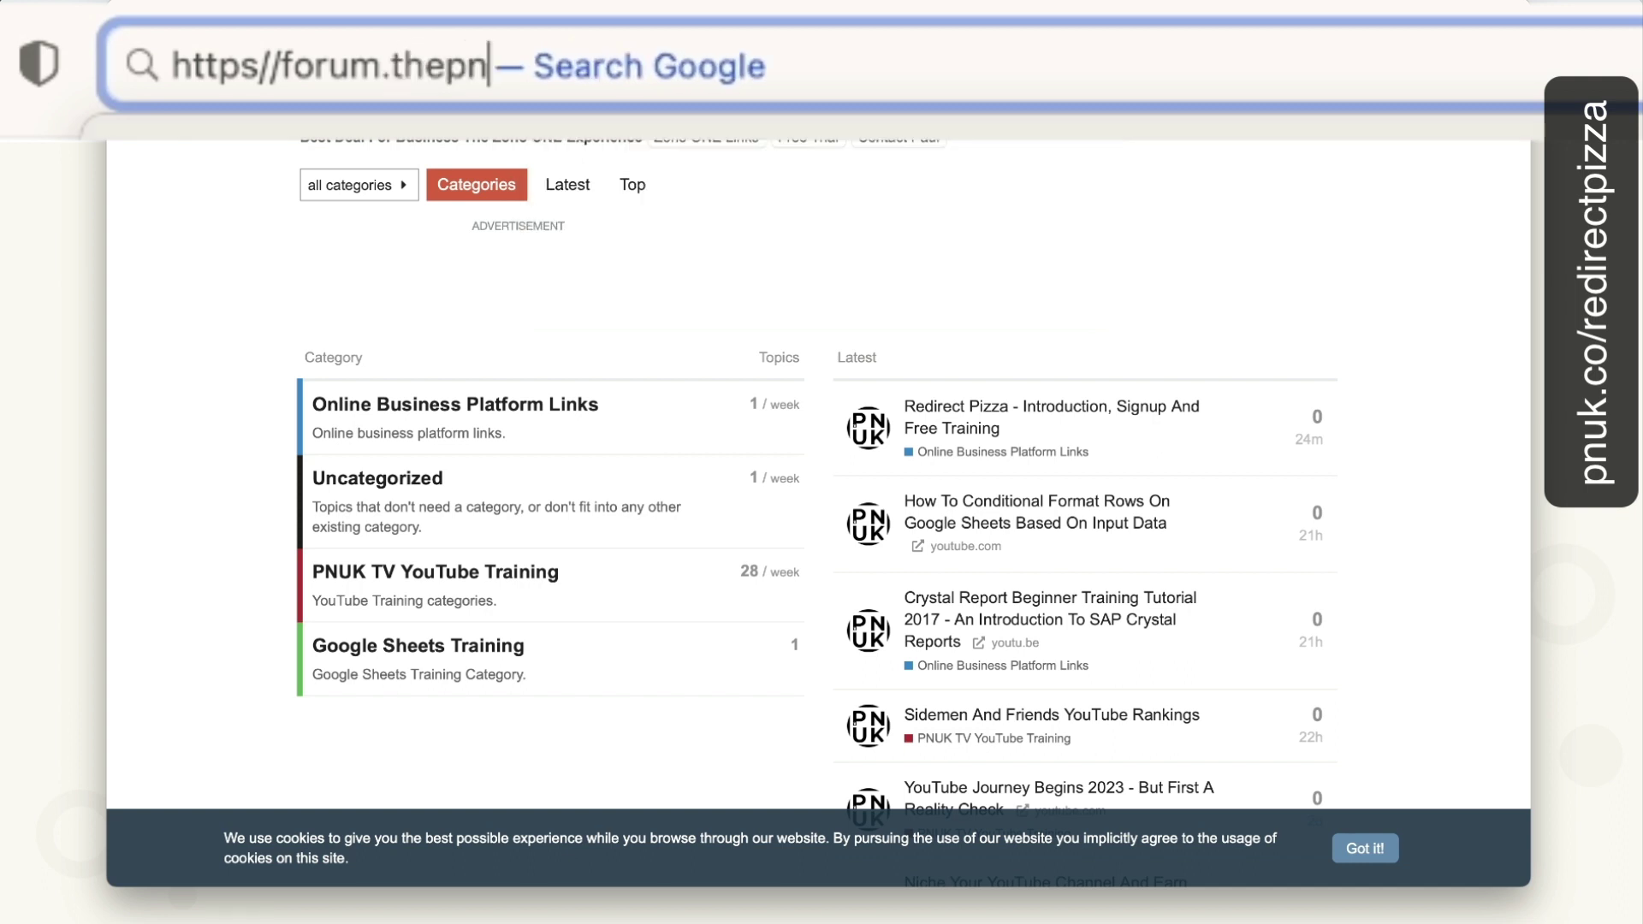
text(uk.com)
key(Return)
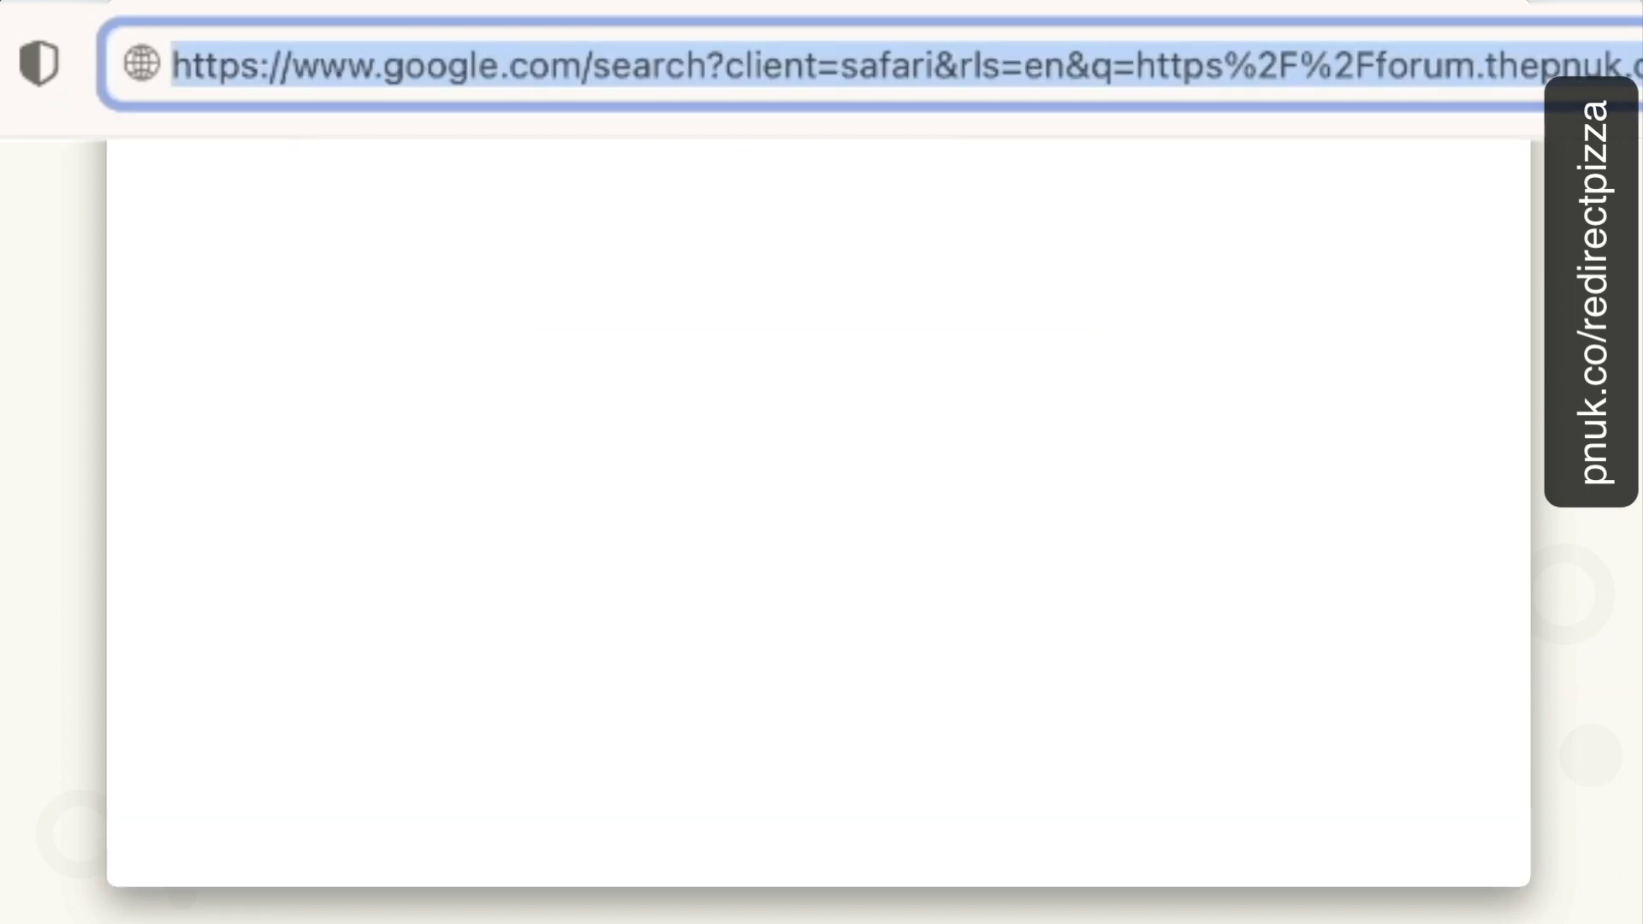
click(267, 68)
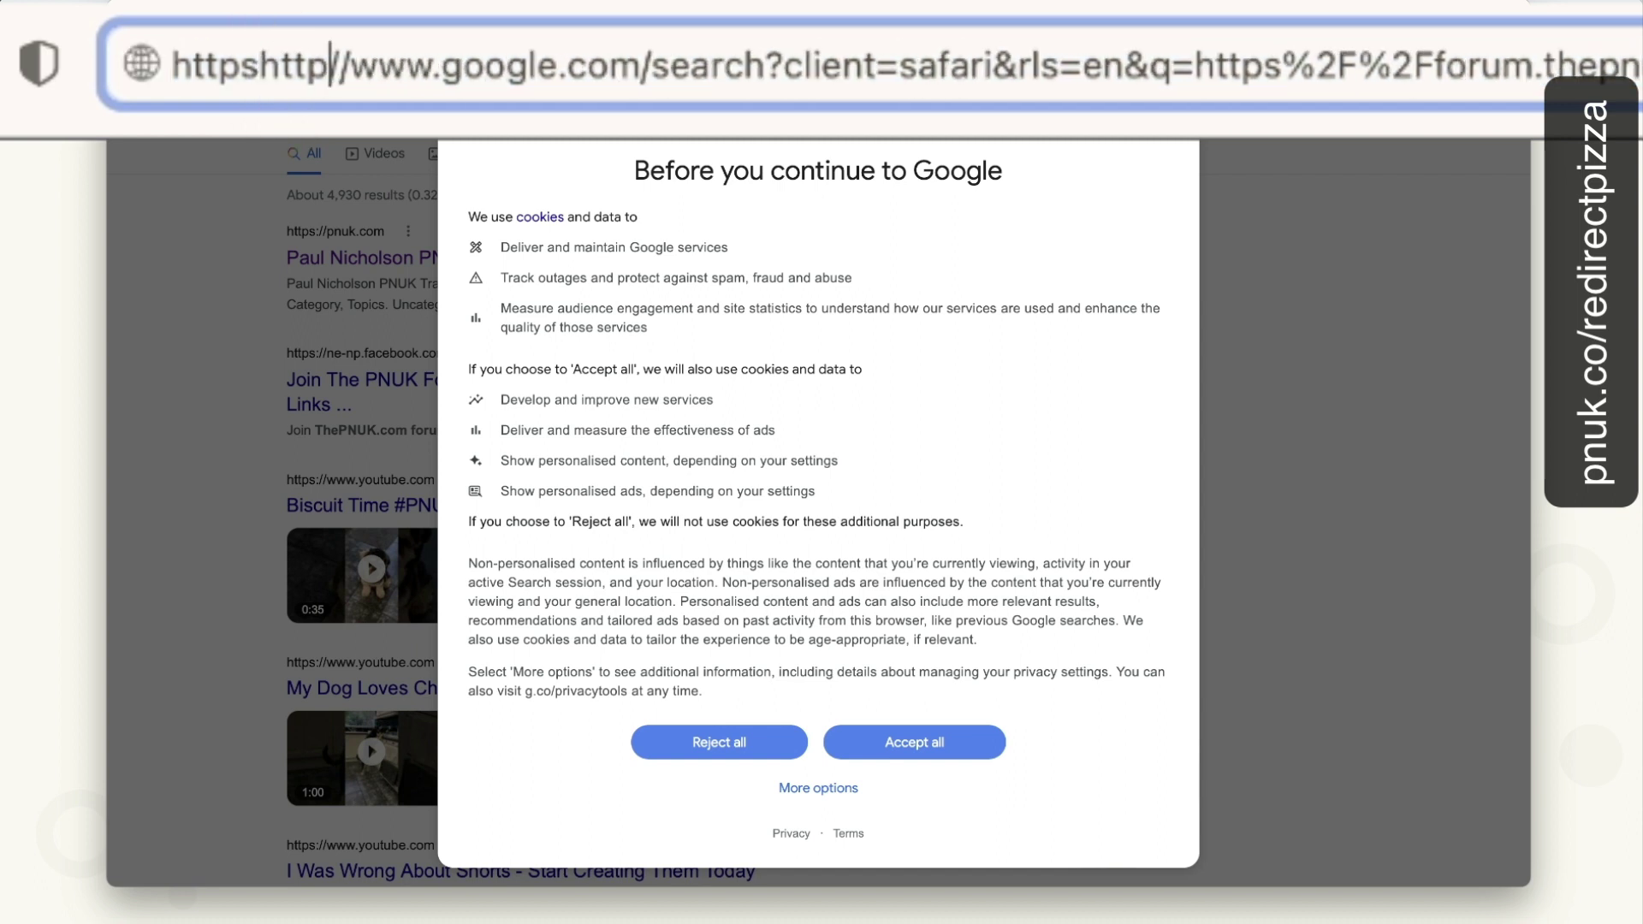
key(super+a)
text(http)
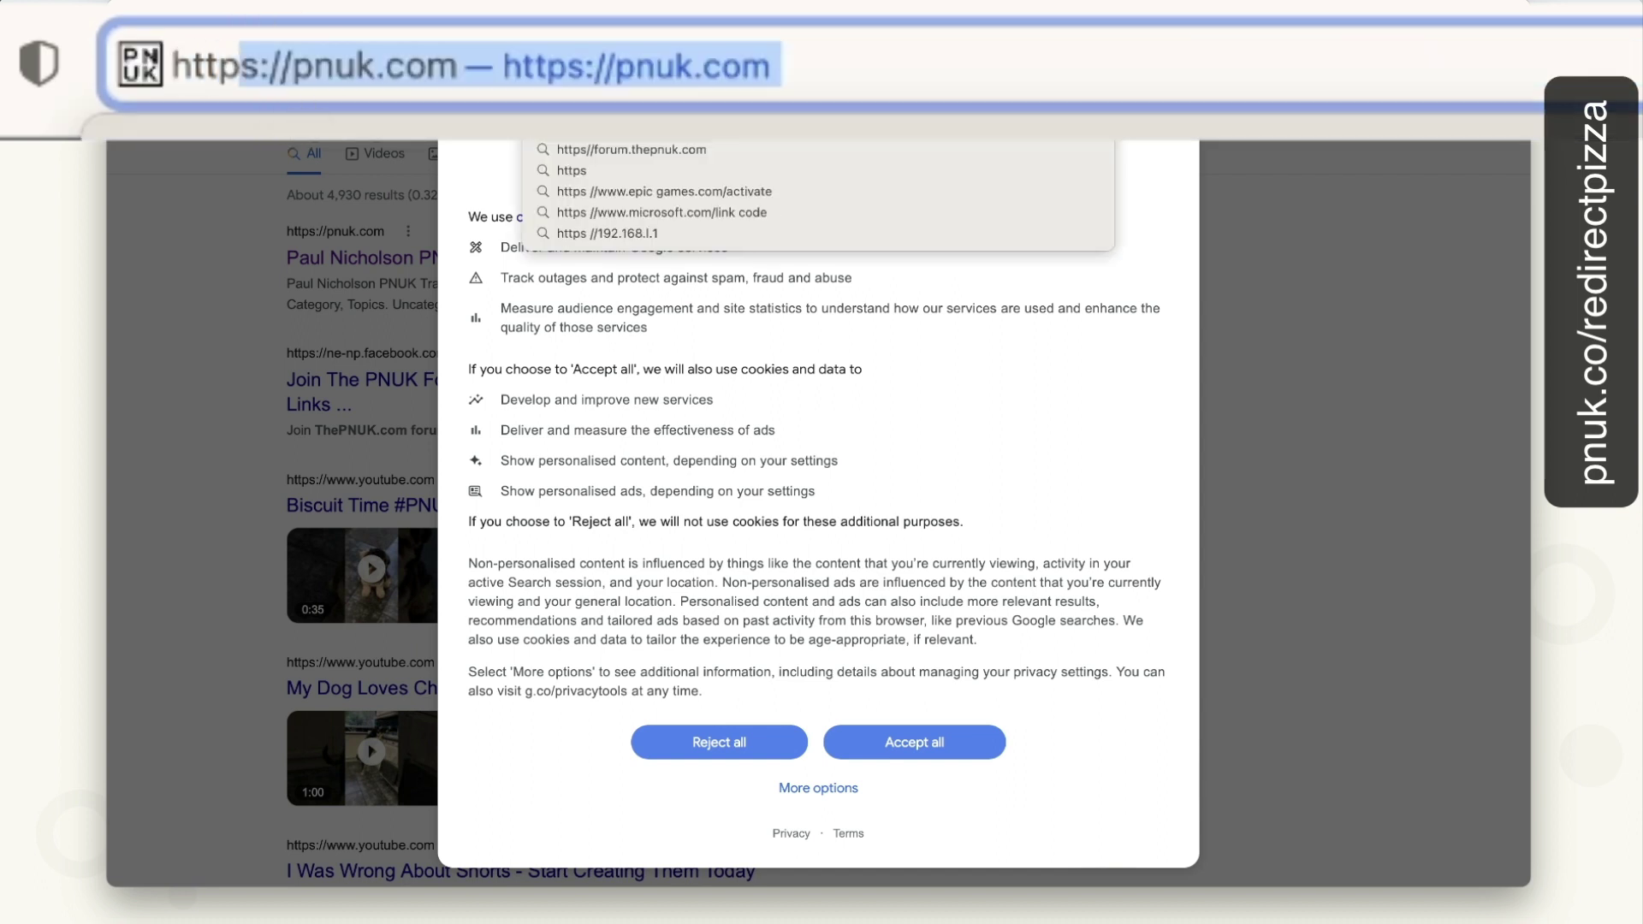
text(s://)
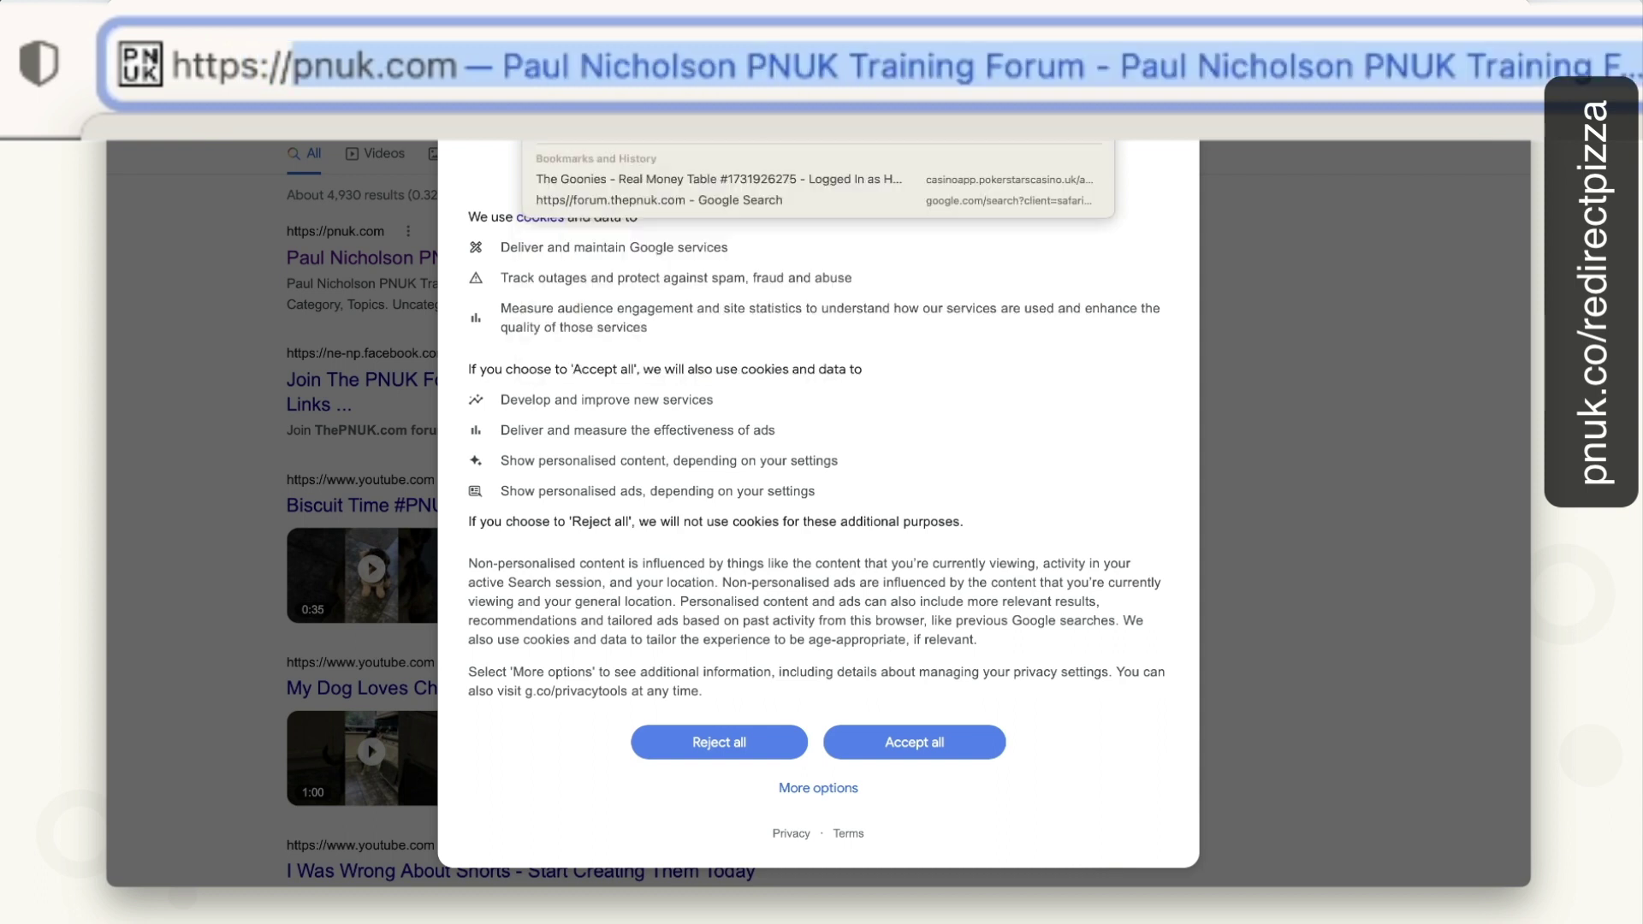
text(fpo)
key(BackSpace)
key(BackSpace)
text(o)
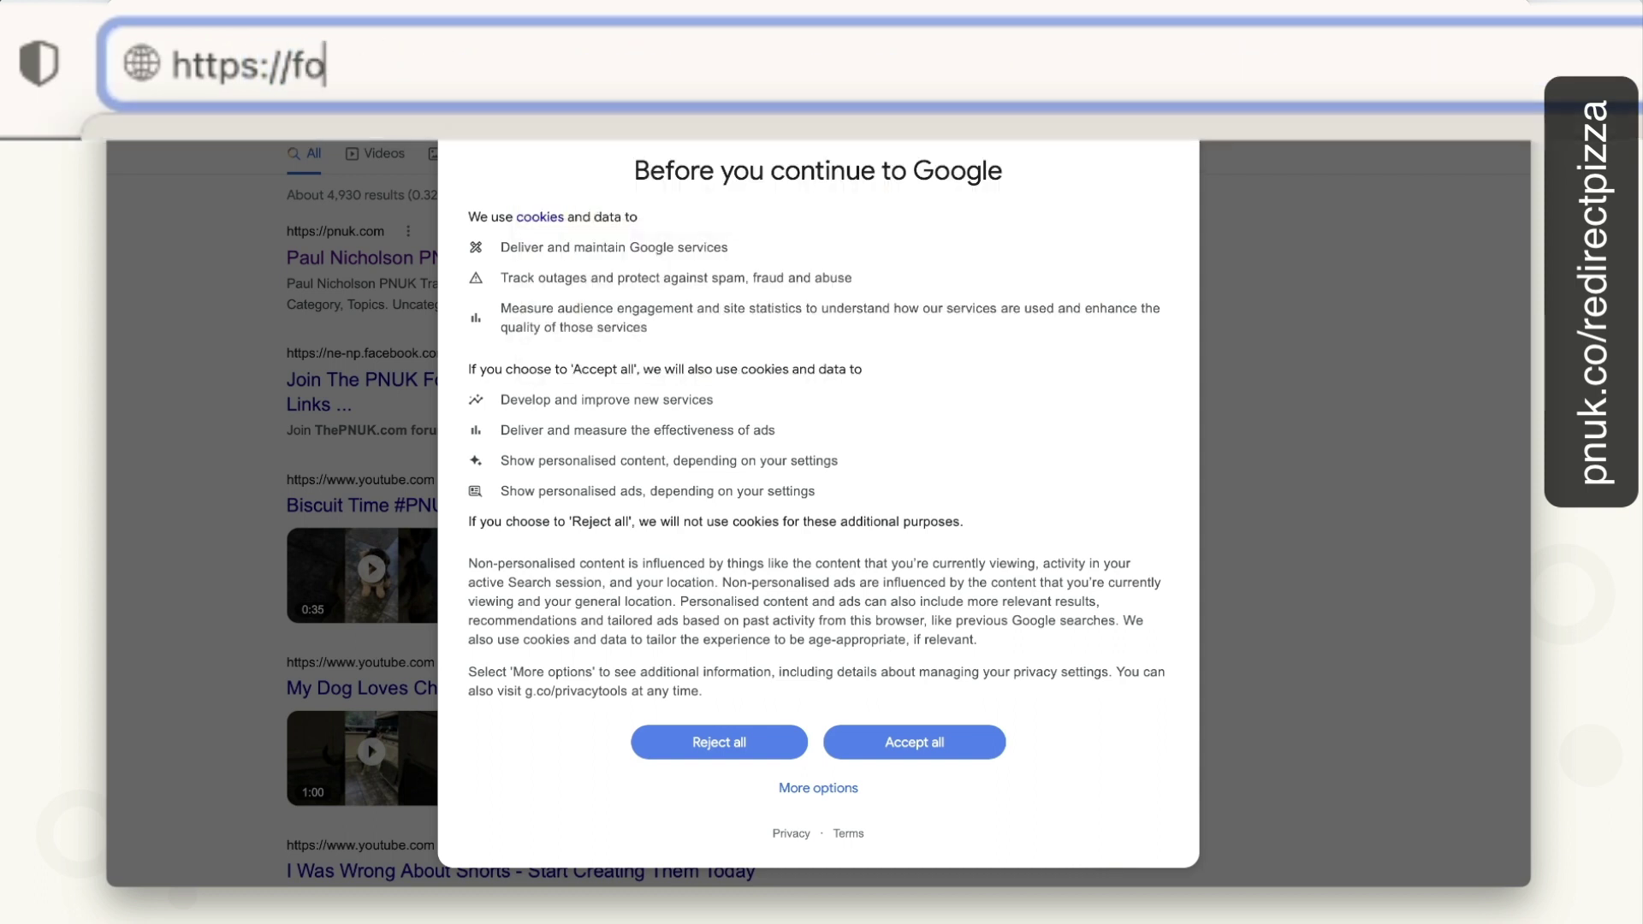
text(urum)
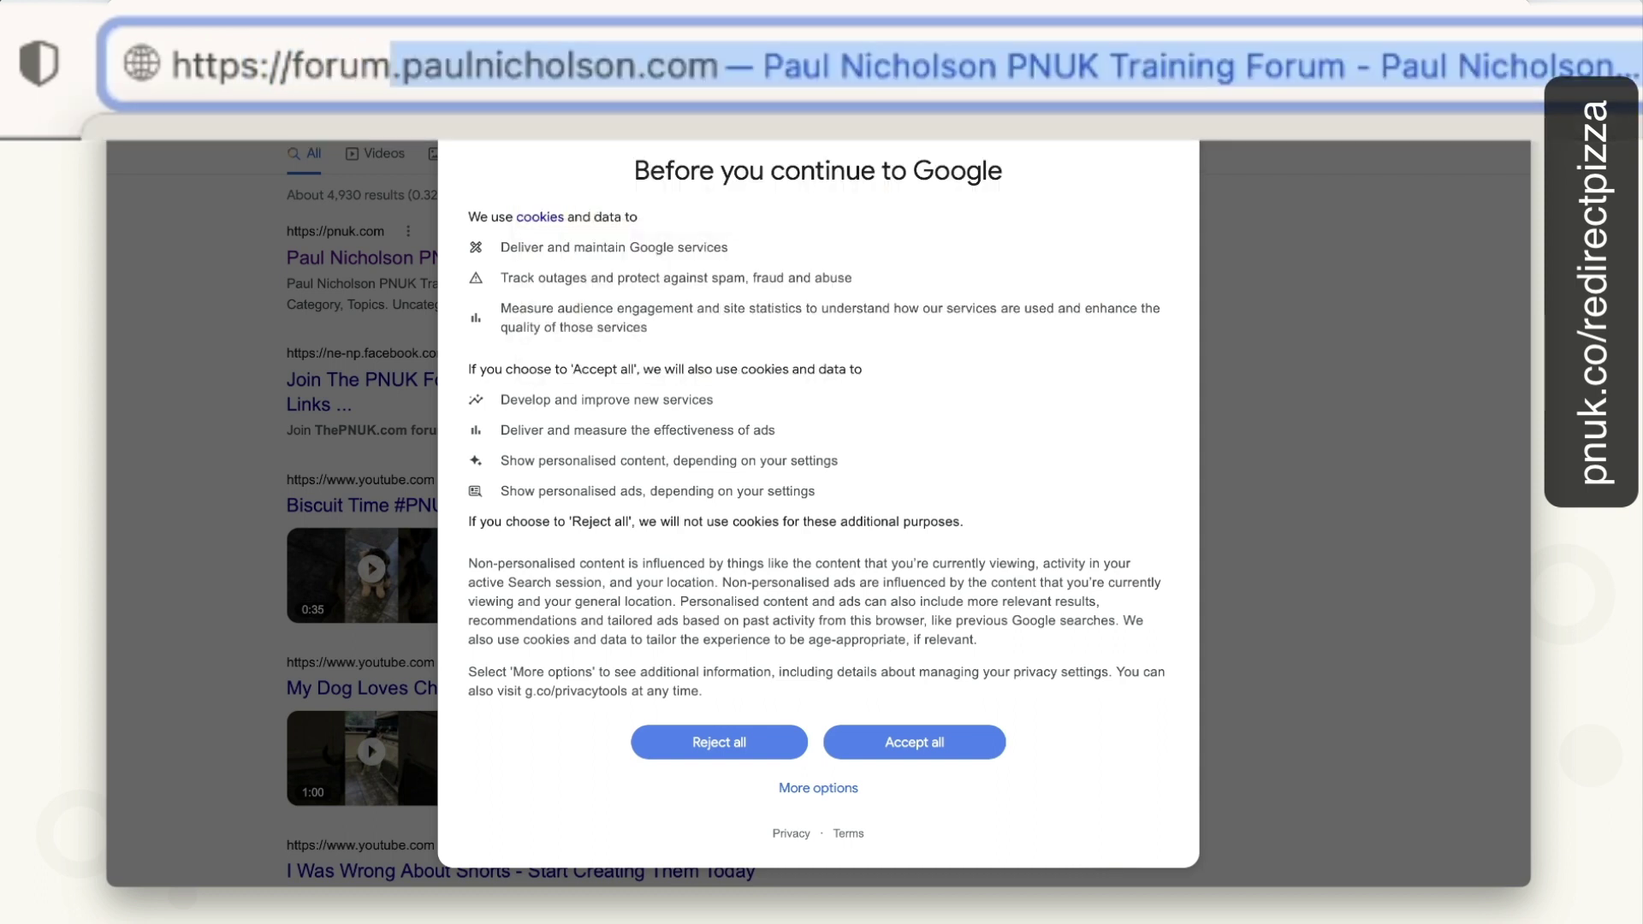
text(.thepnuj)
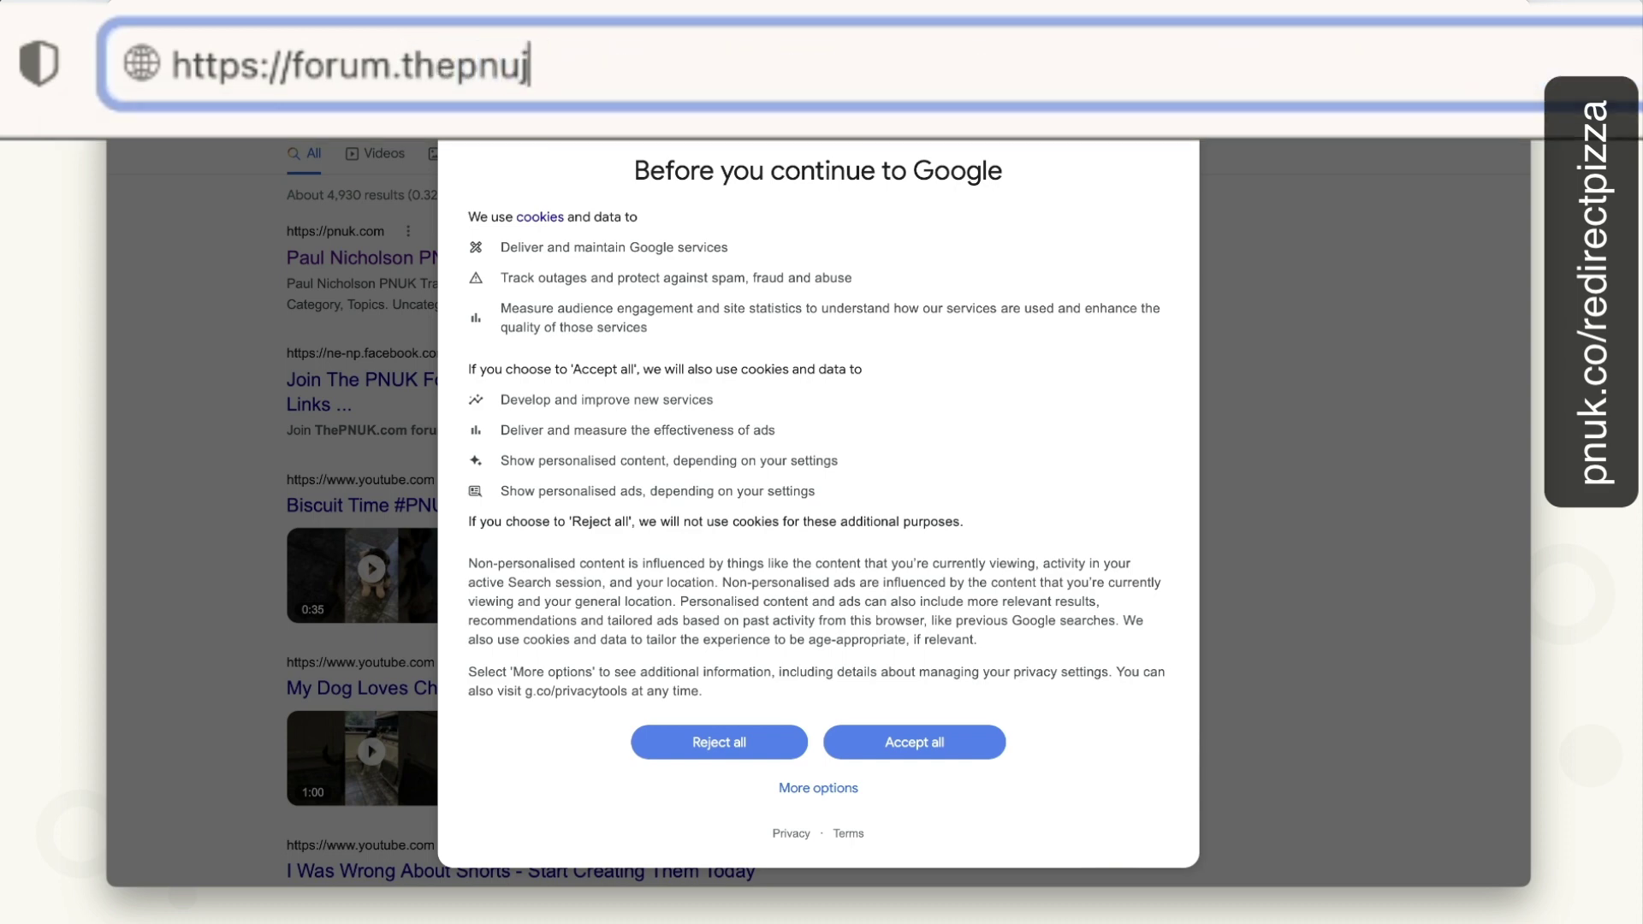
key(BackSpace)
text(k.com)
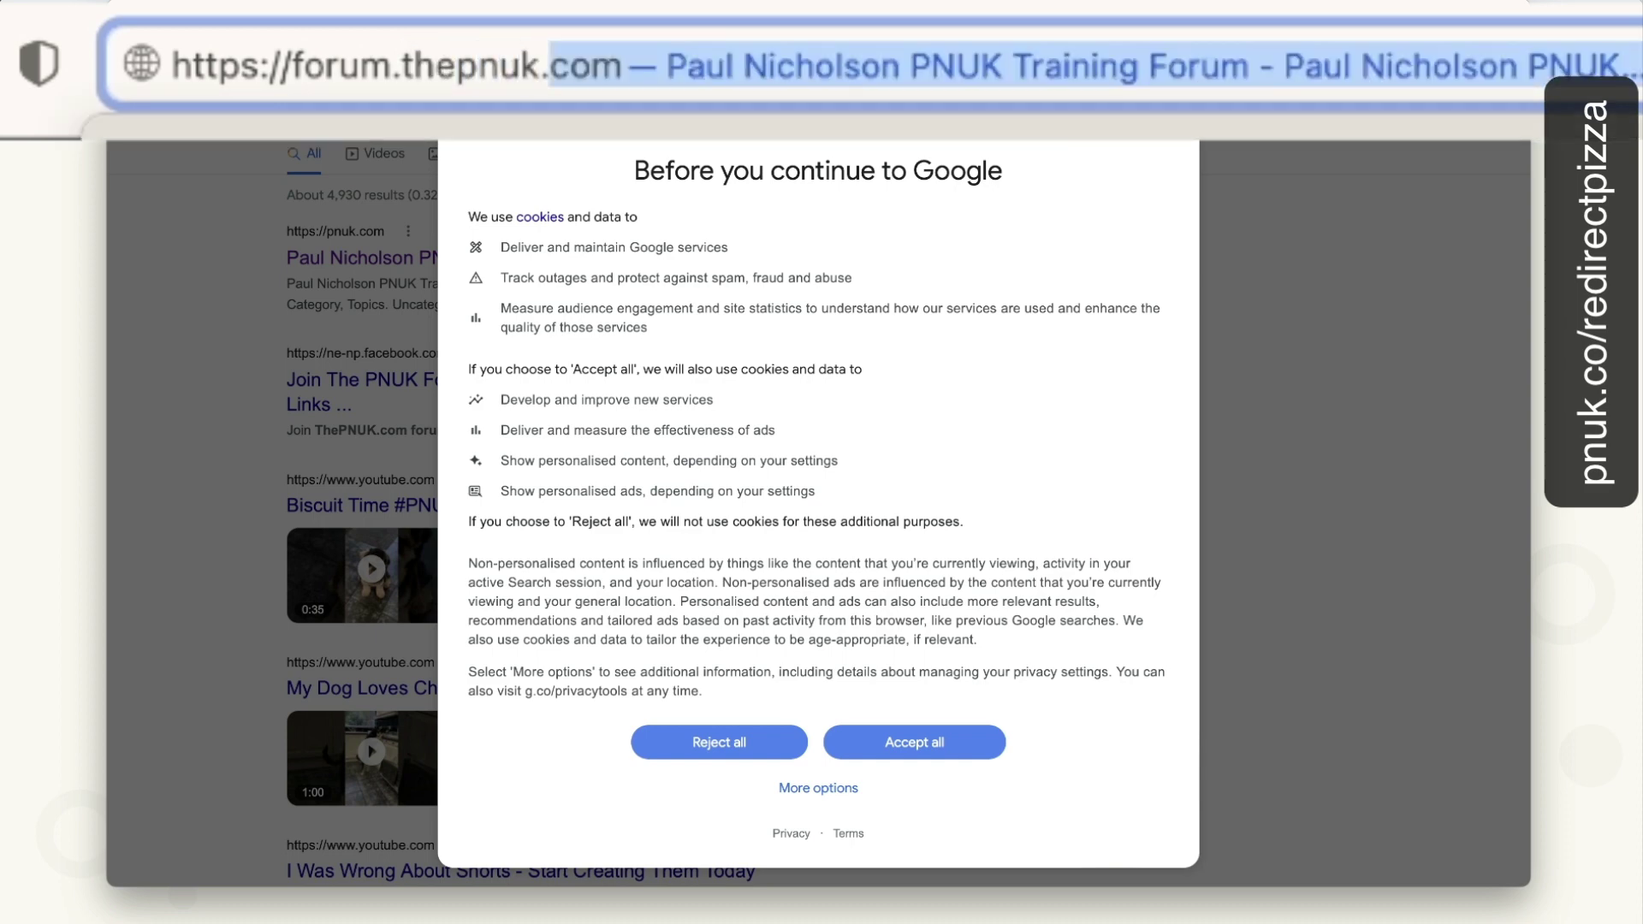
key(Return)
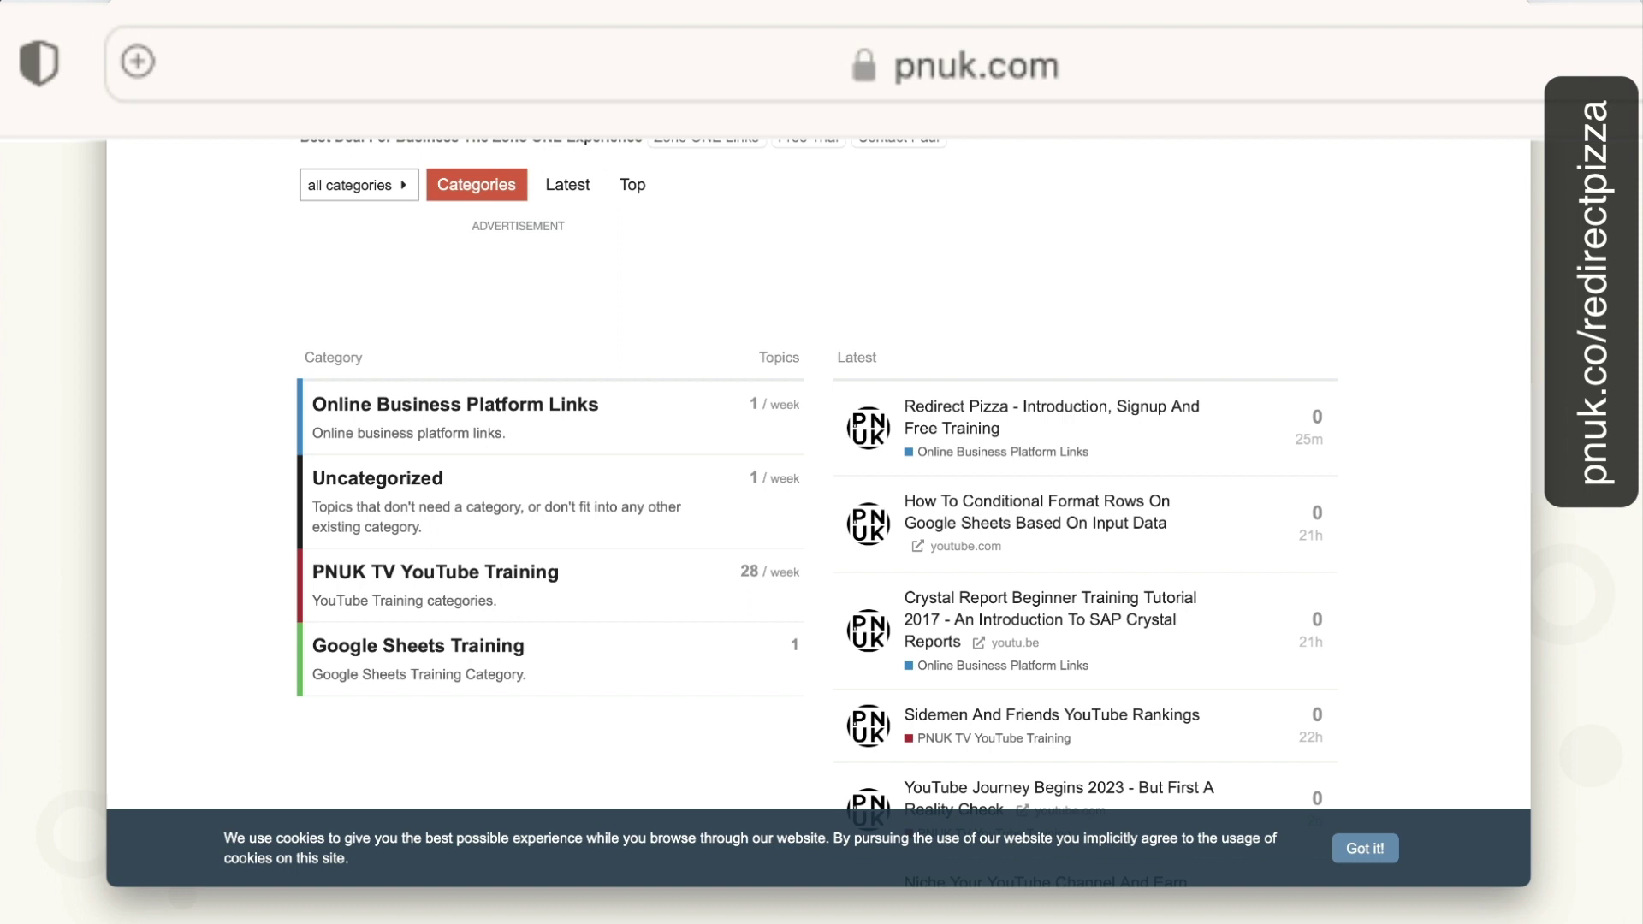
Load the personal .com domain in Safari to test its redirect to pnuk.com.
click(250, 62)
click(228, 62)
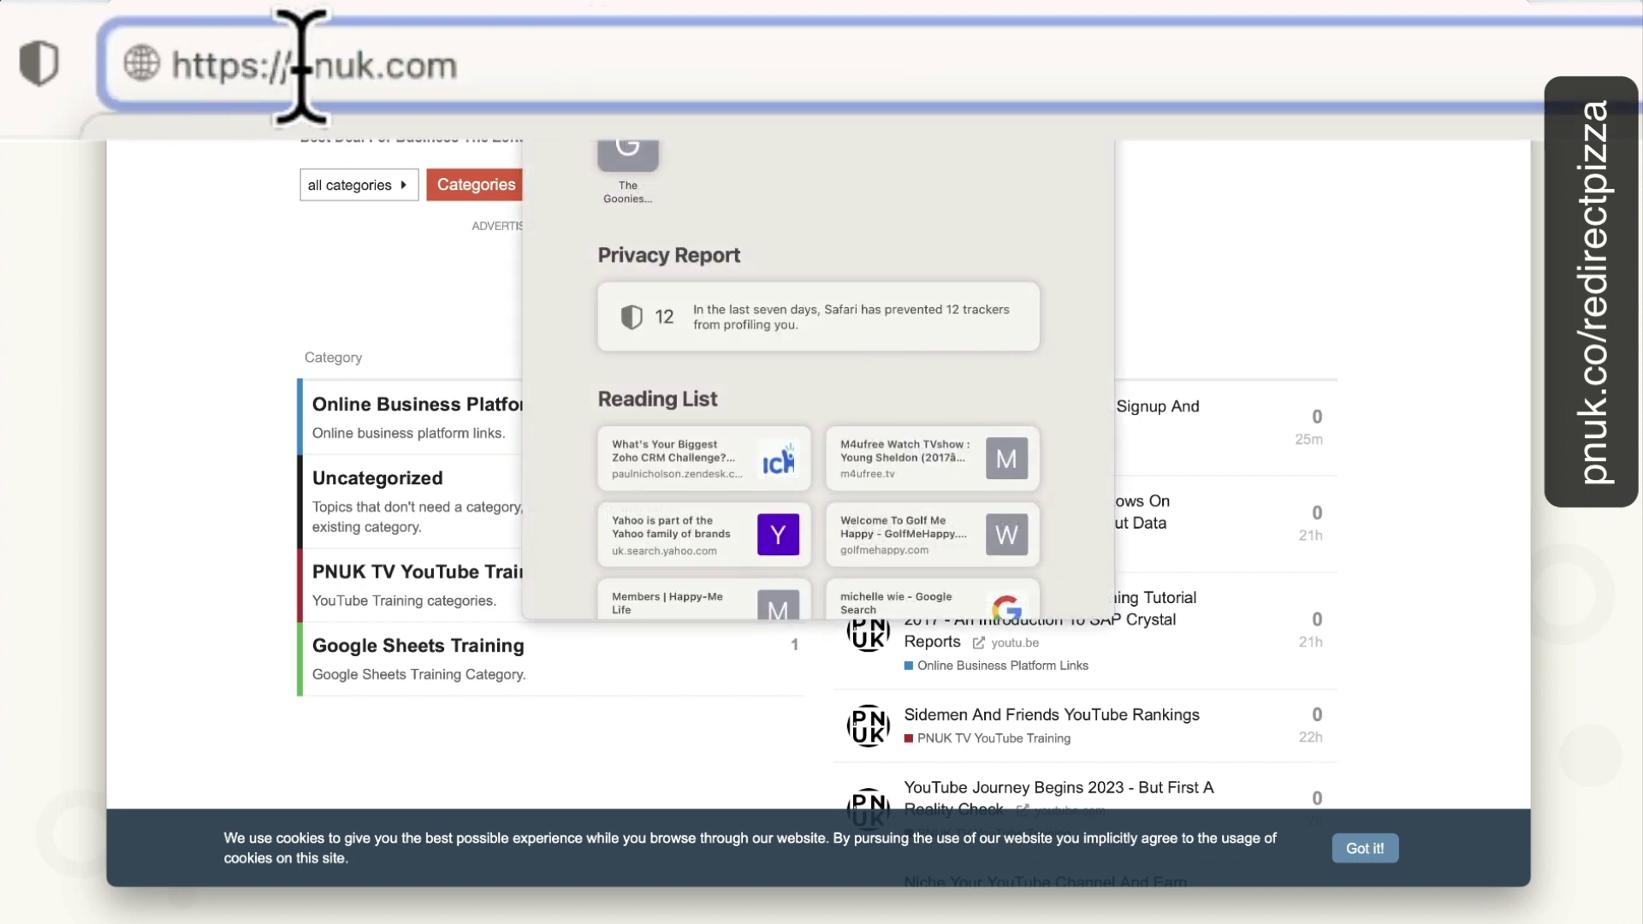
drag(296, 65, 679, 66)
text(paulnichol)
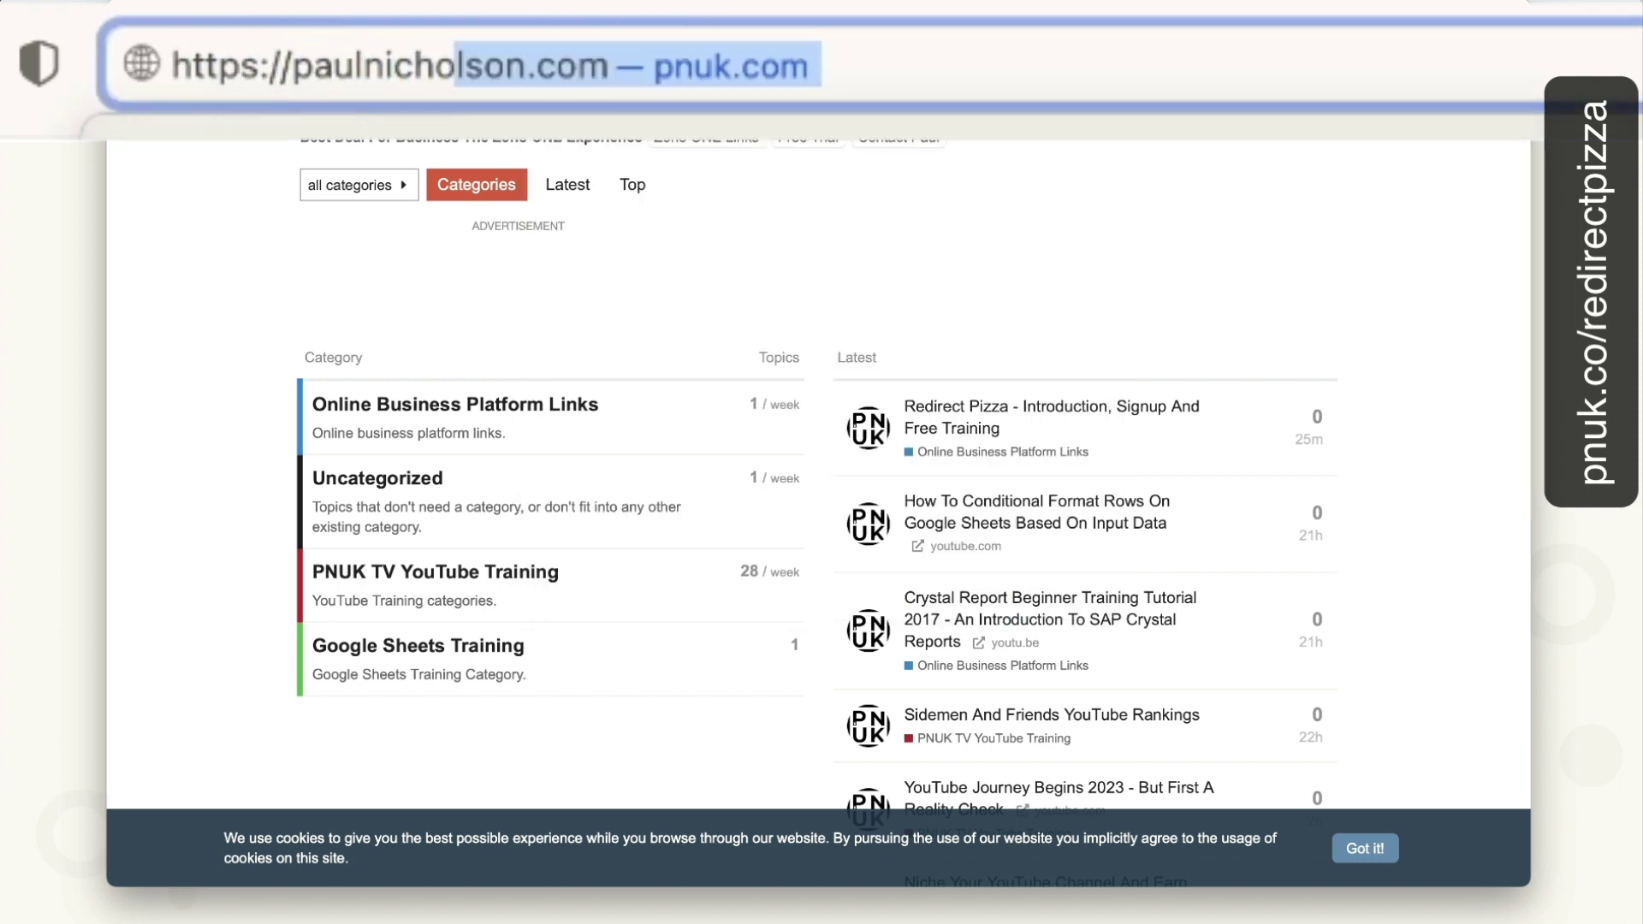
key(BackSpace)
text(s)
key(BackSpace)
text(lson.com)
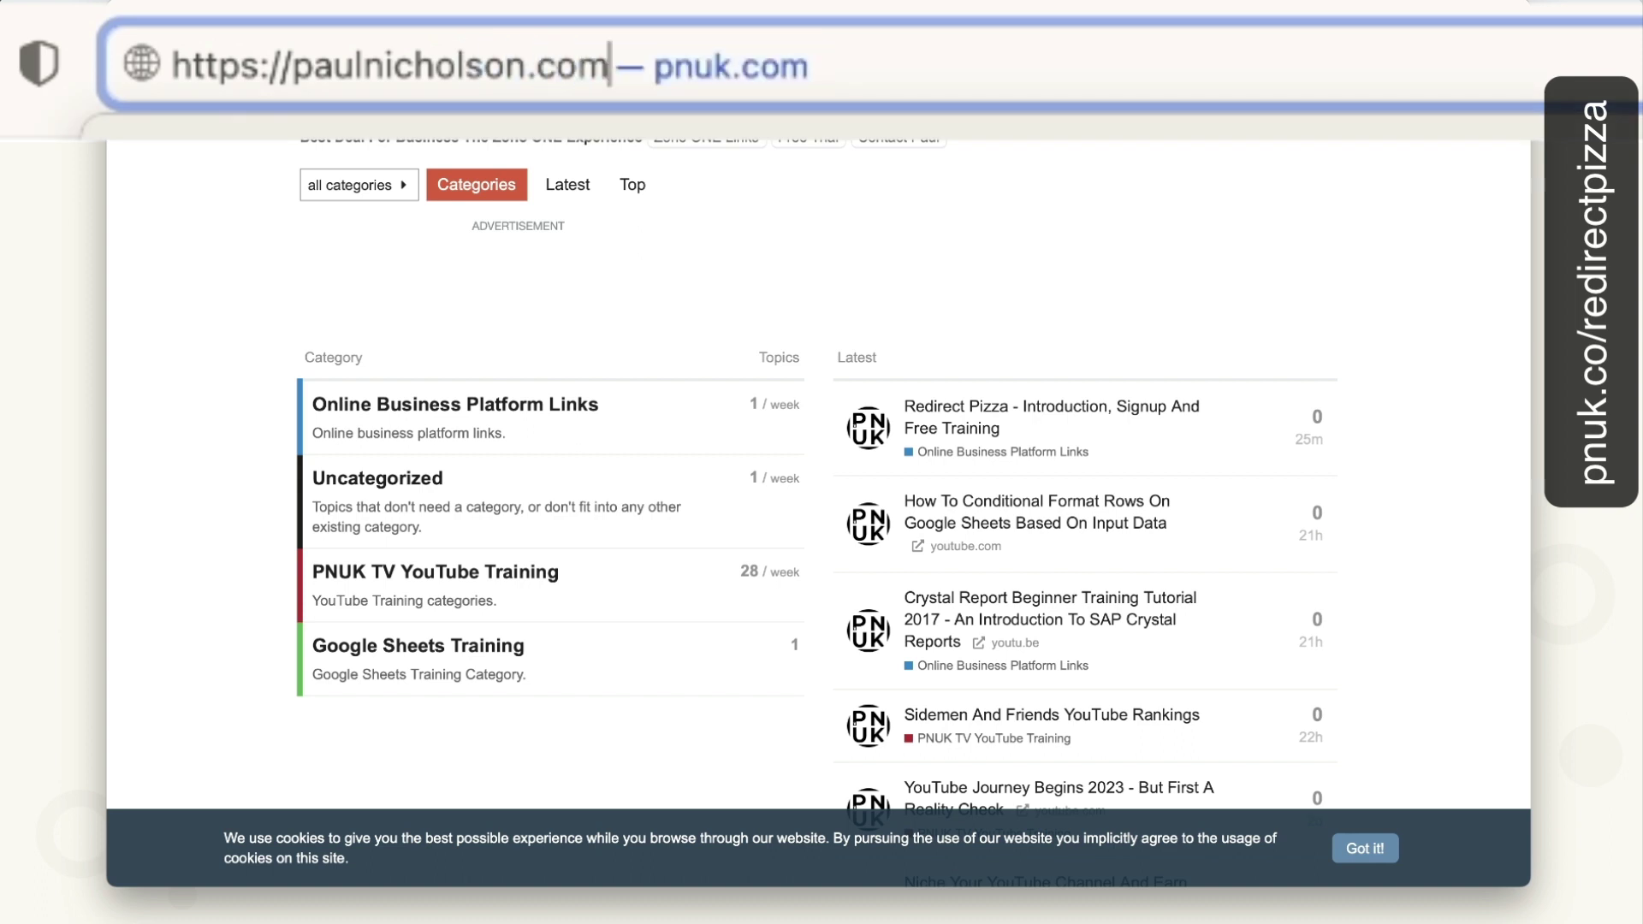
key(Return)
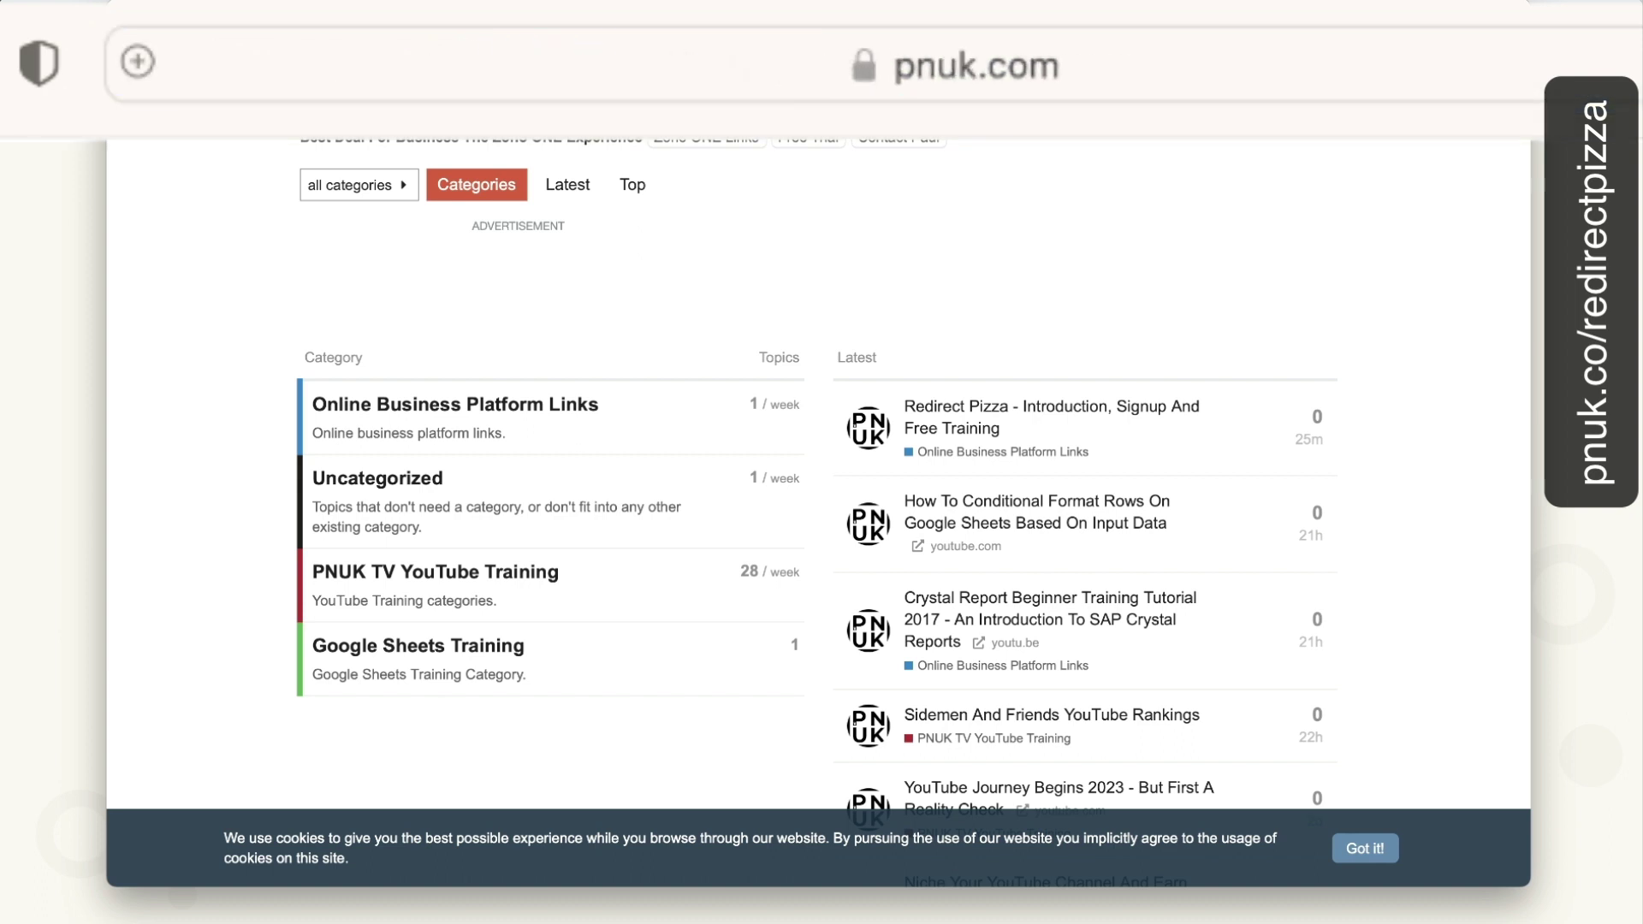
Test the made-up subdomain gdhdhdg of the personal domain.
click(733, 64)
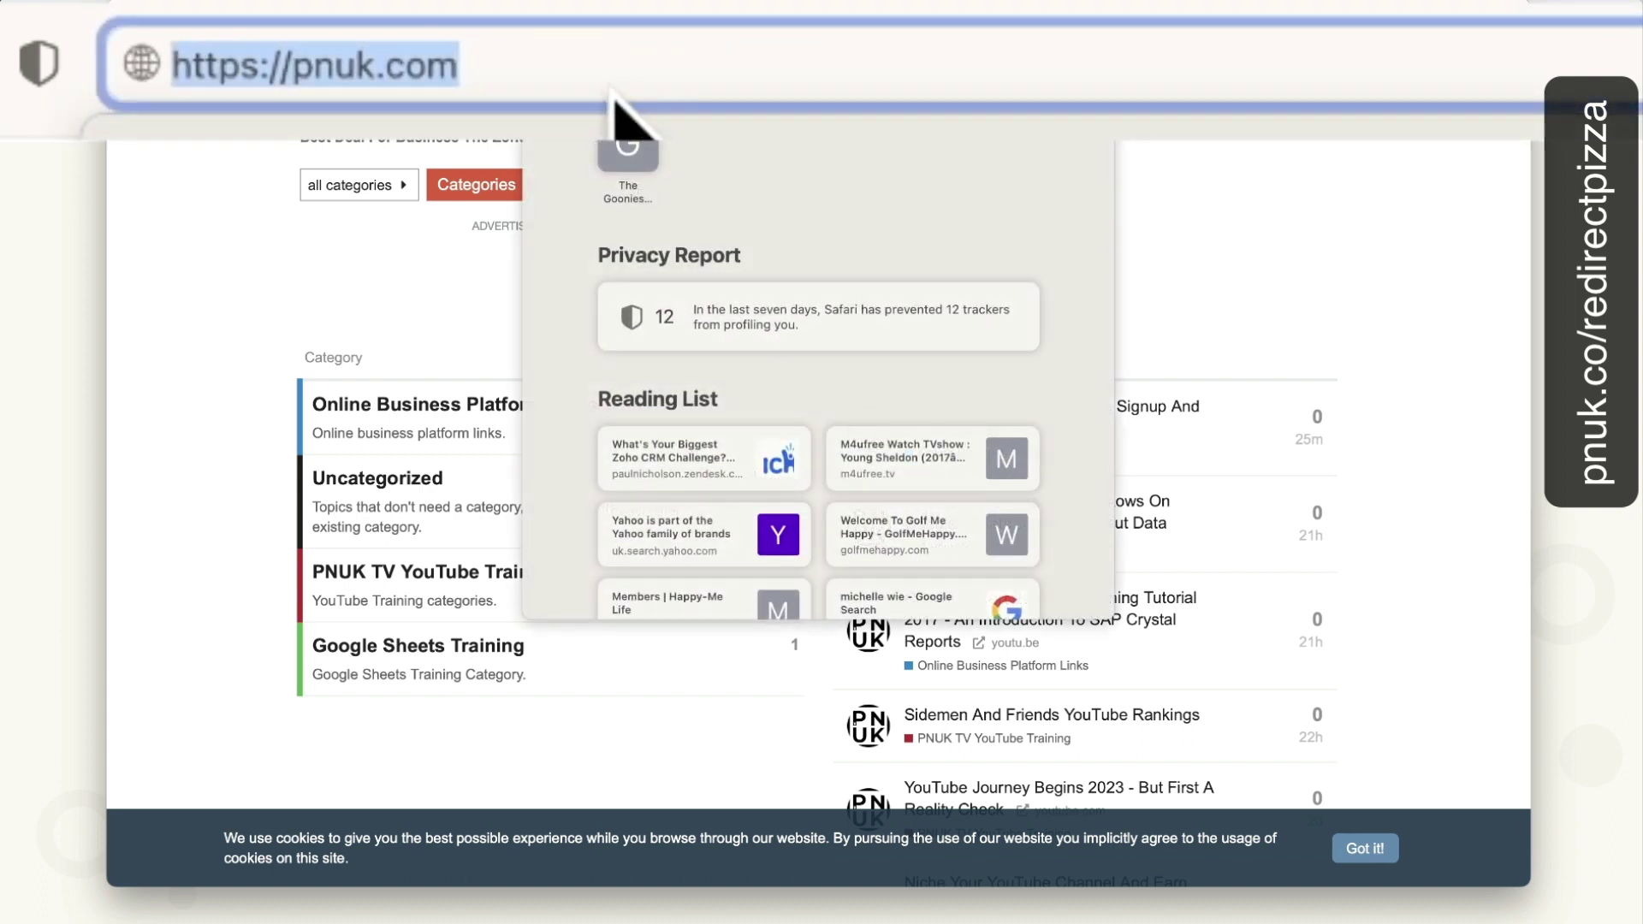
click(589, 64)
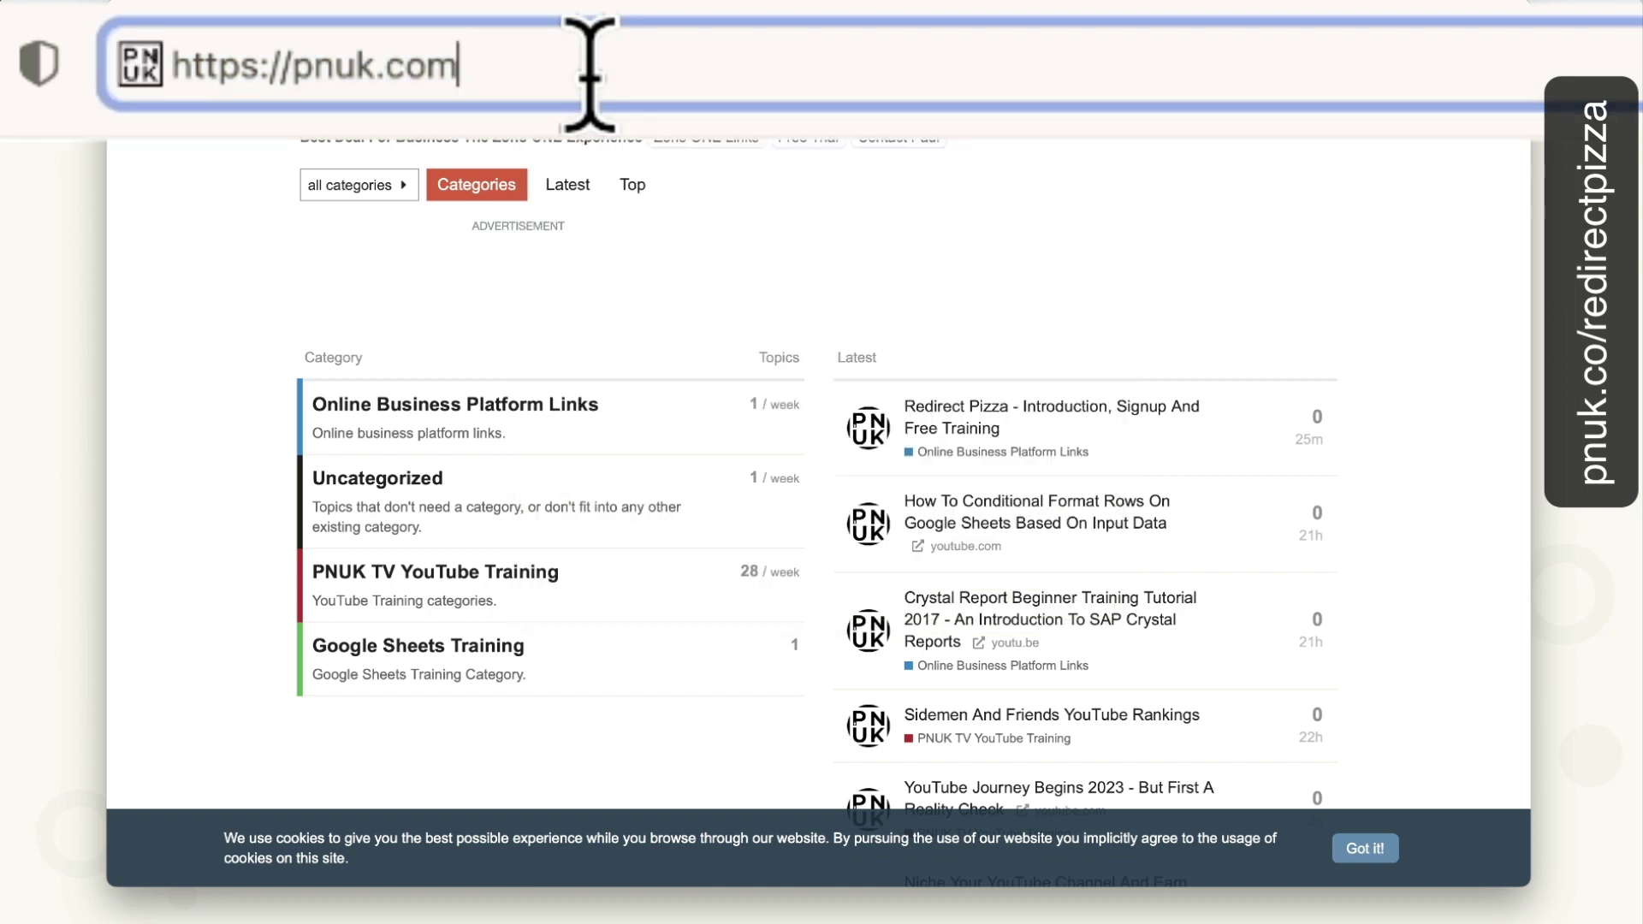
key(super+a)
text(g)
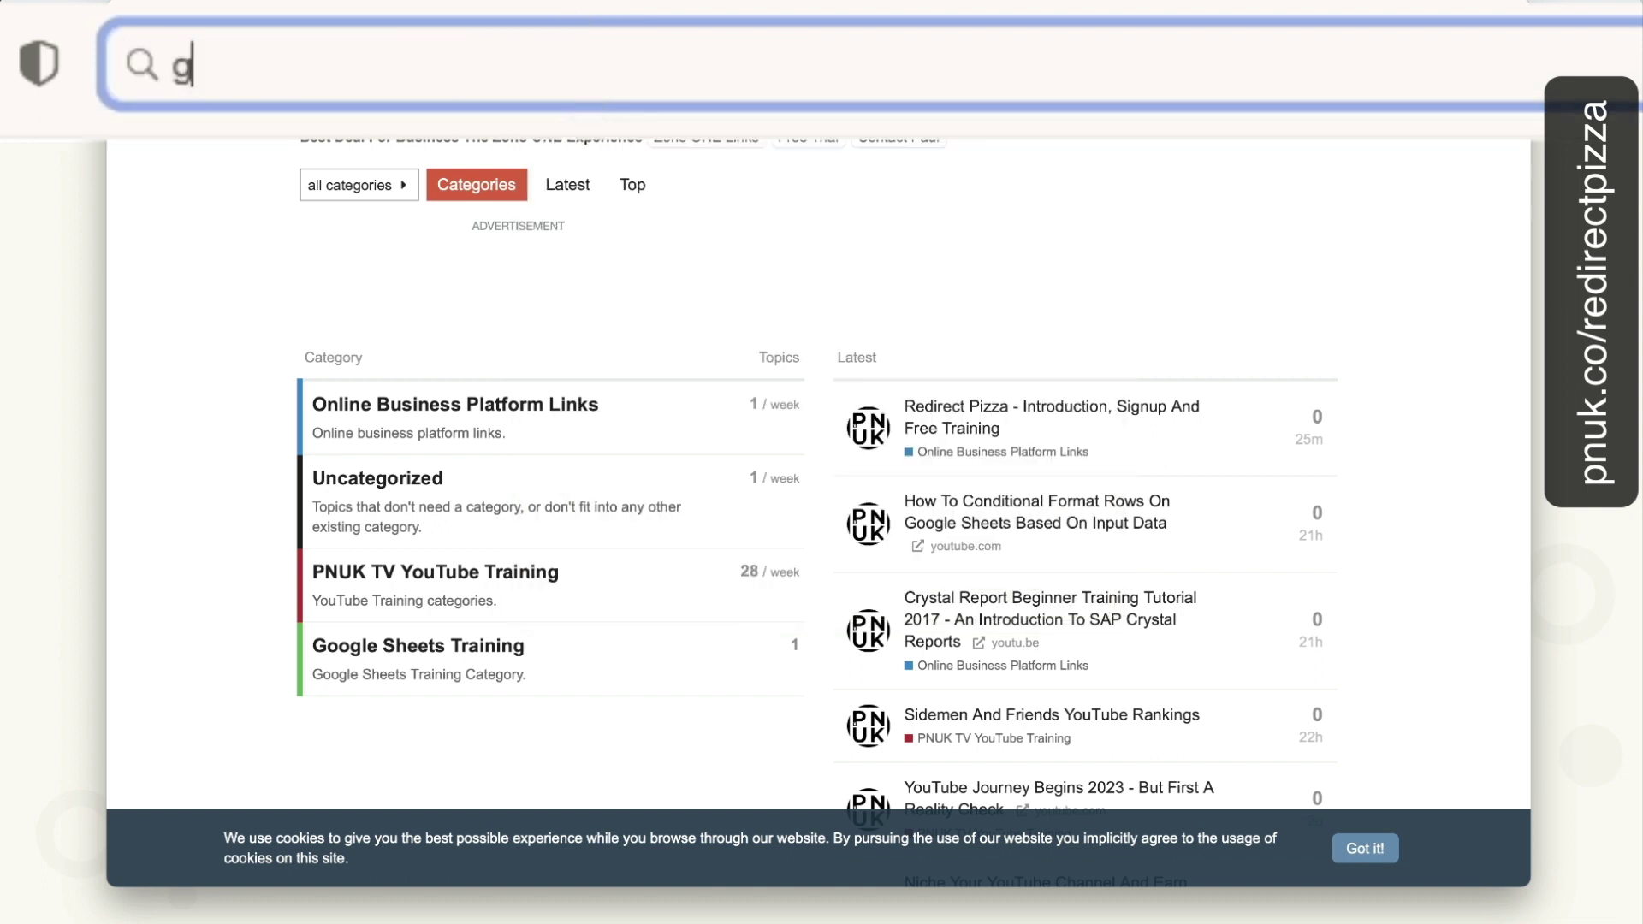
text(dhdhdg.)
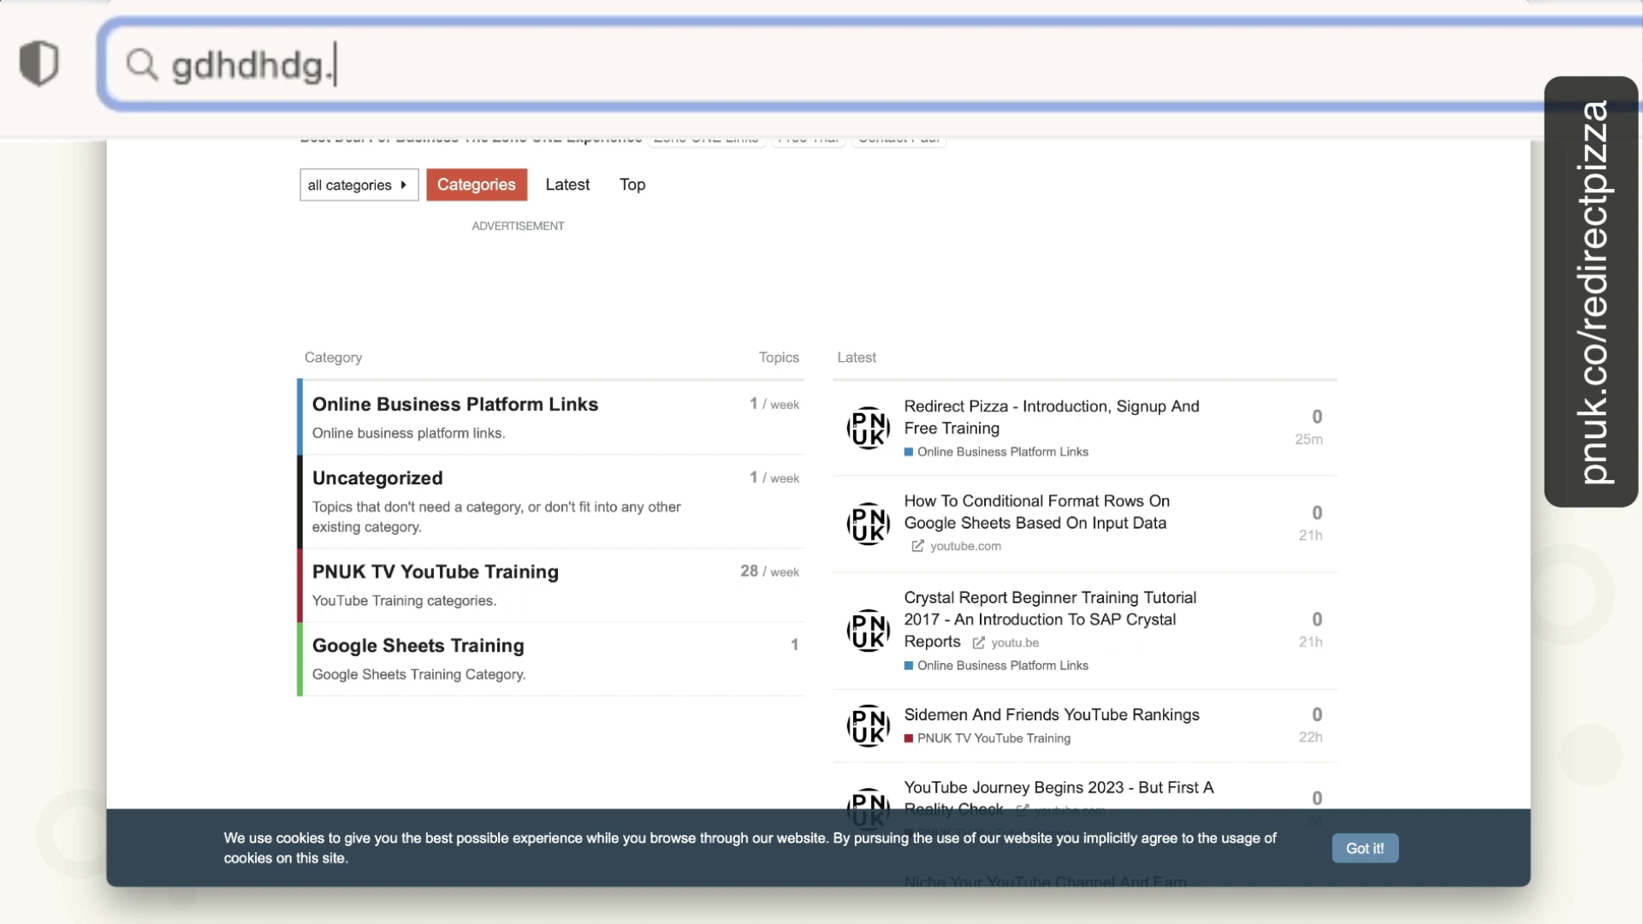
text(paulnic)
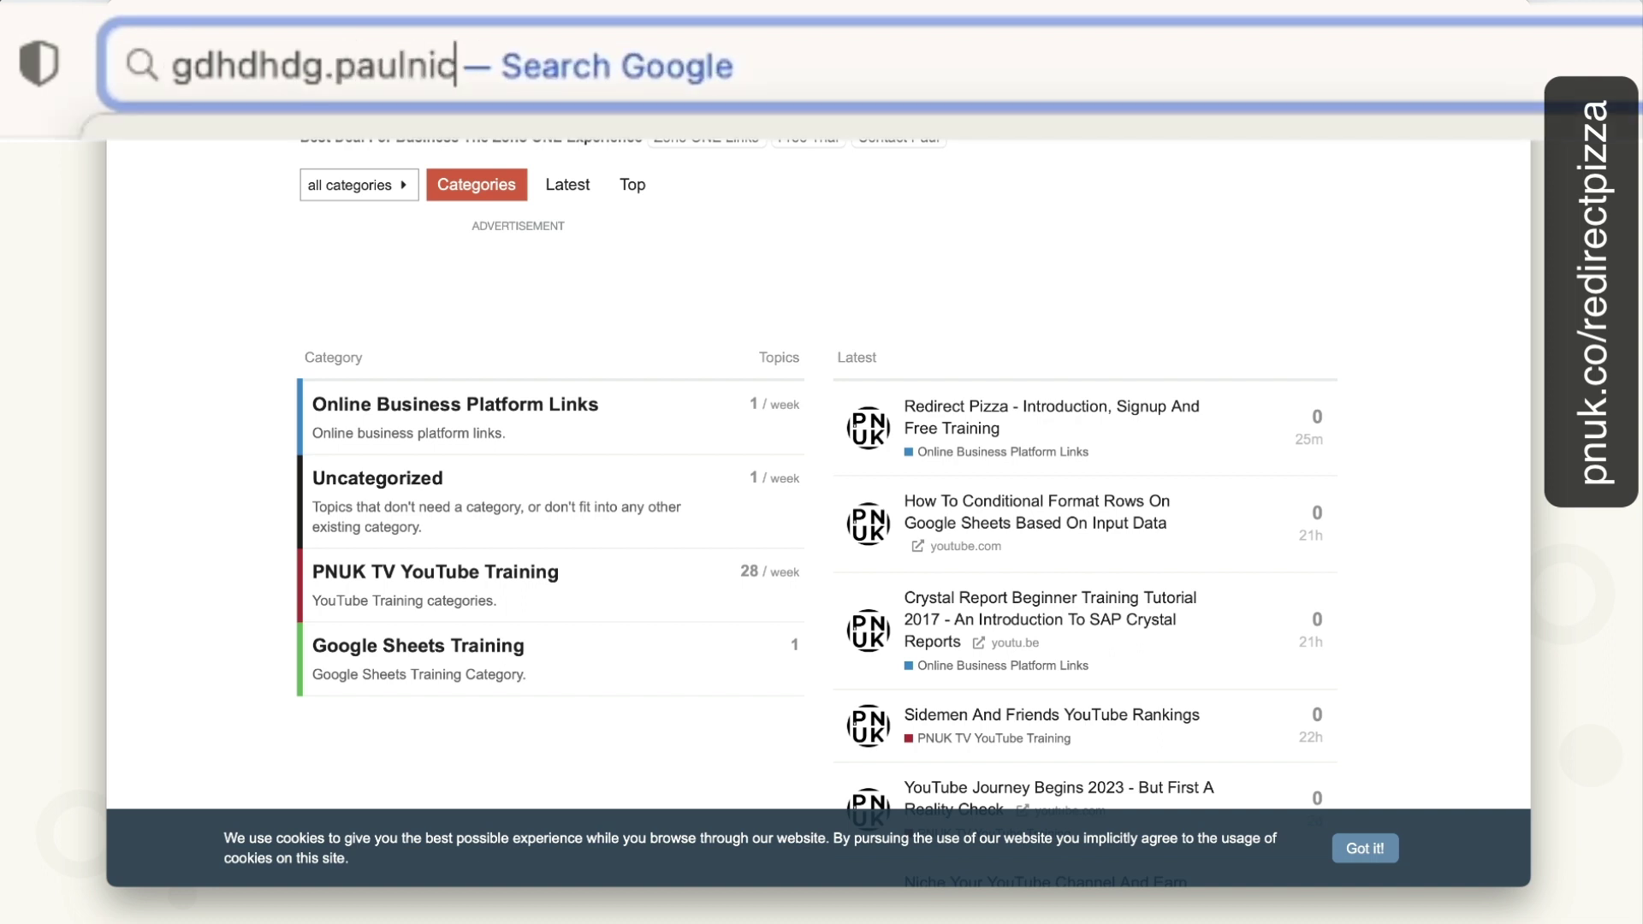
key(BackSpace)
text(cholson)
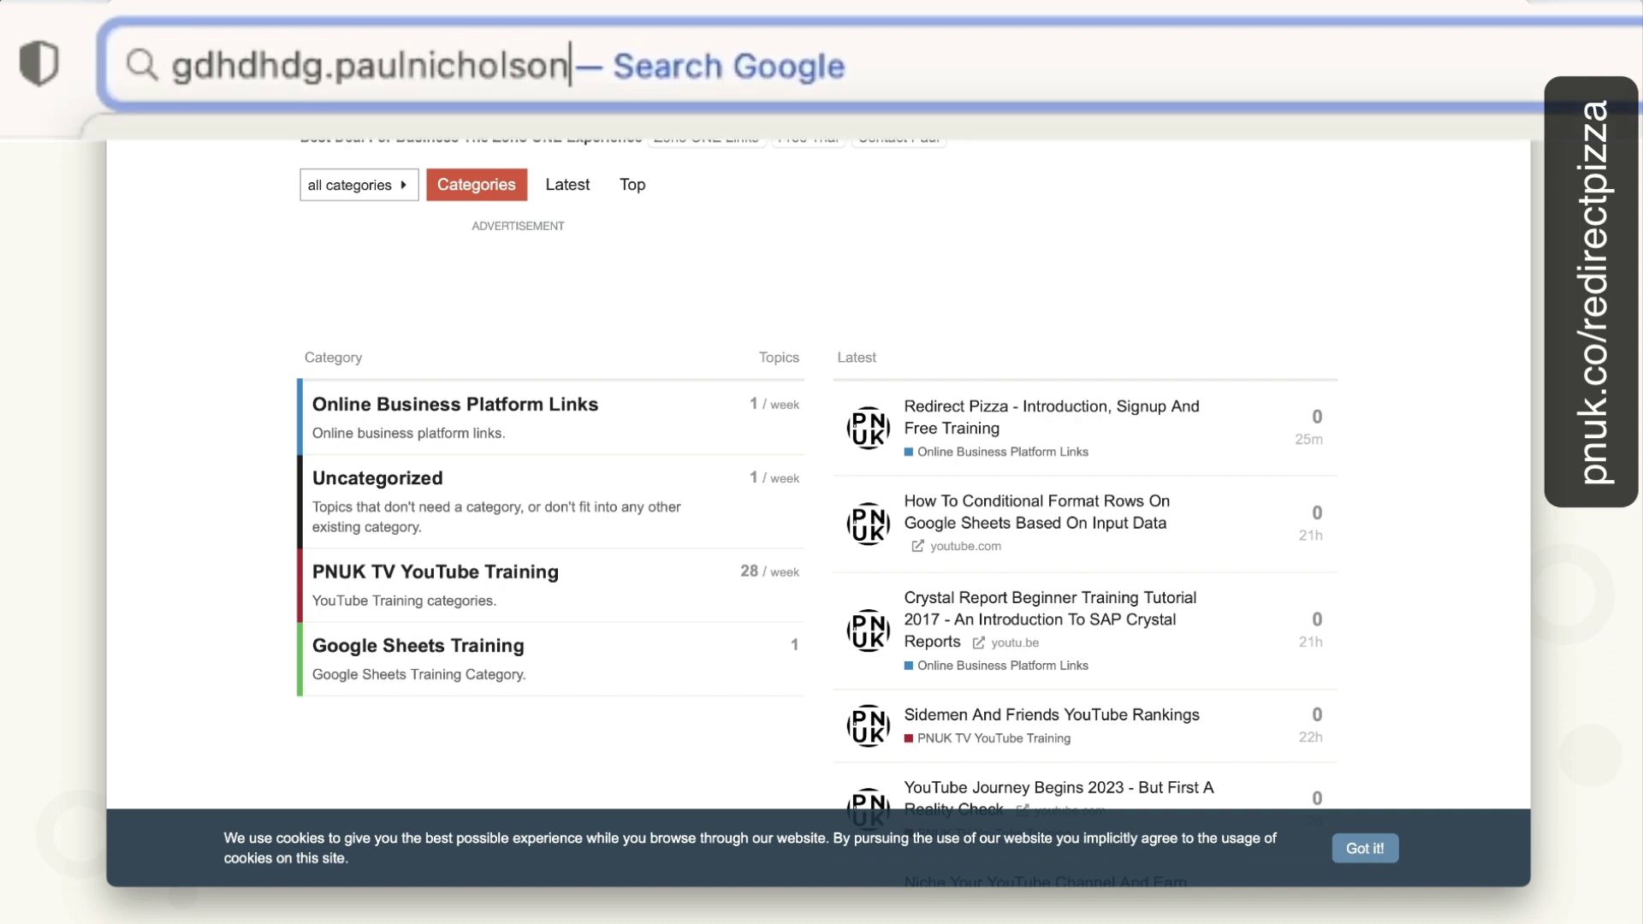
text(.com)
key(Return)
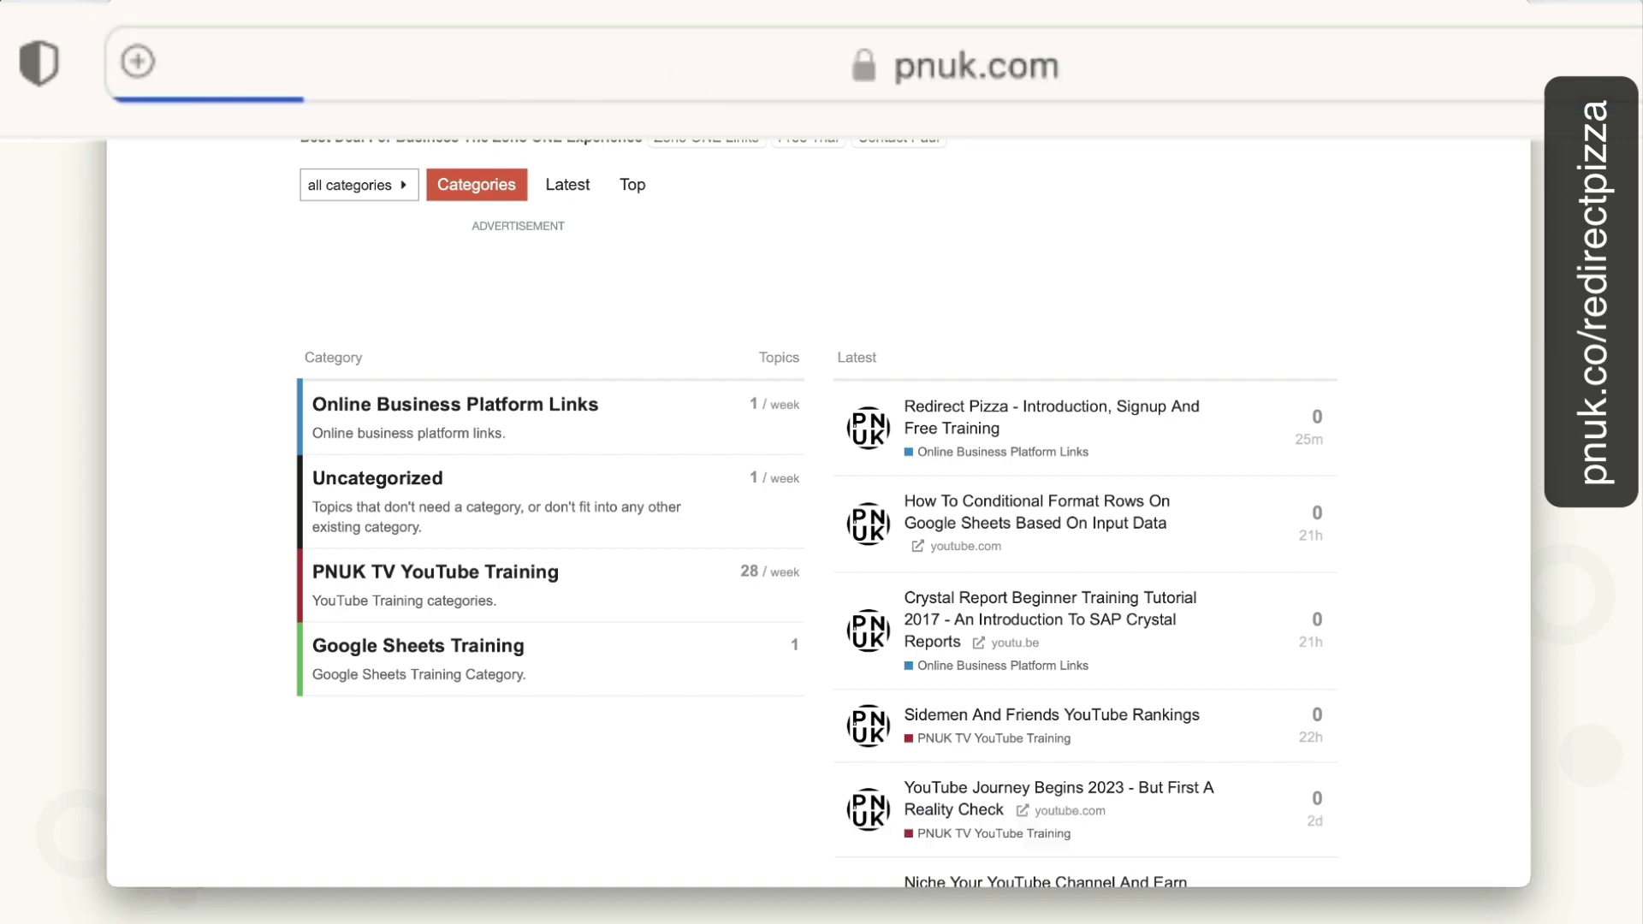
Test the trainings subdomain of the personal domain.
click(382, 94)
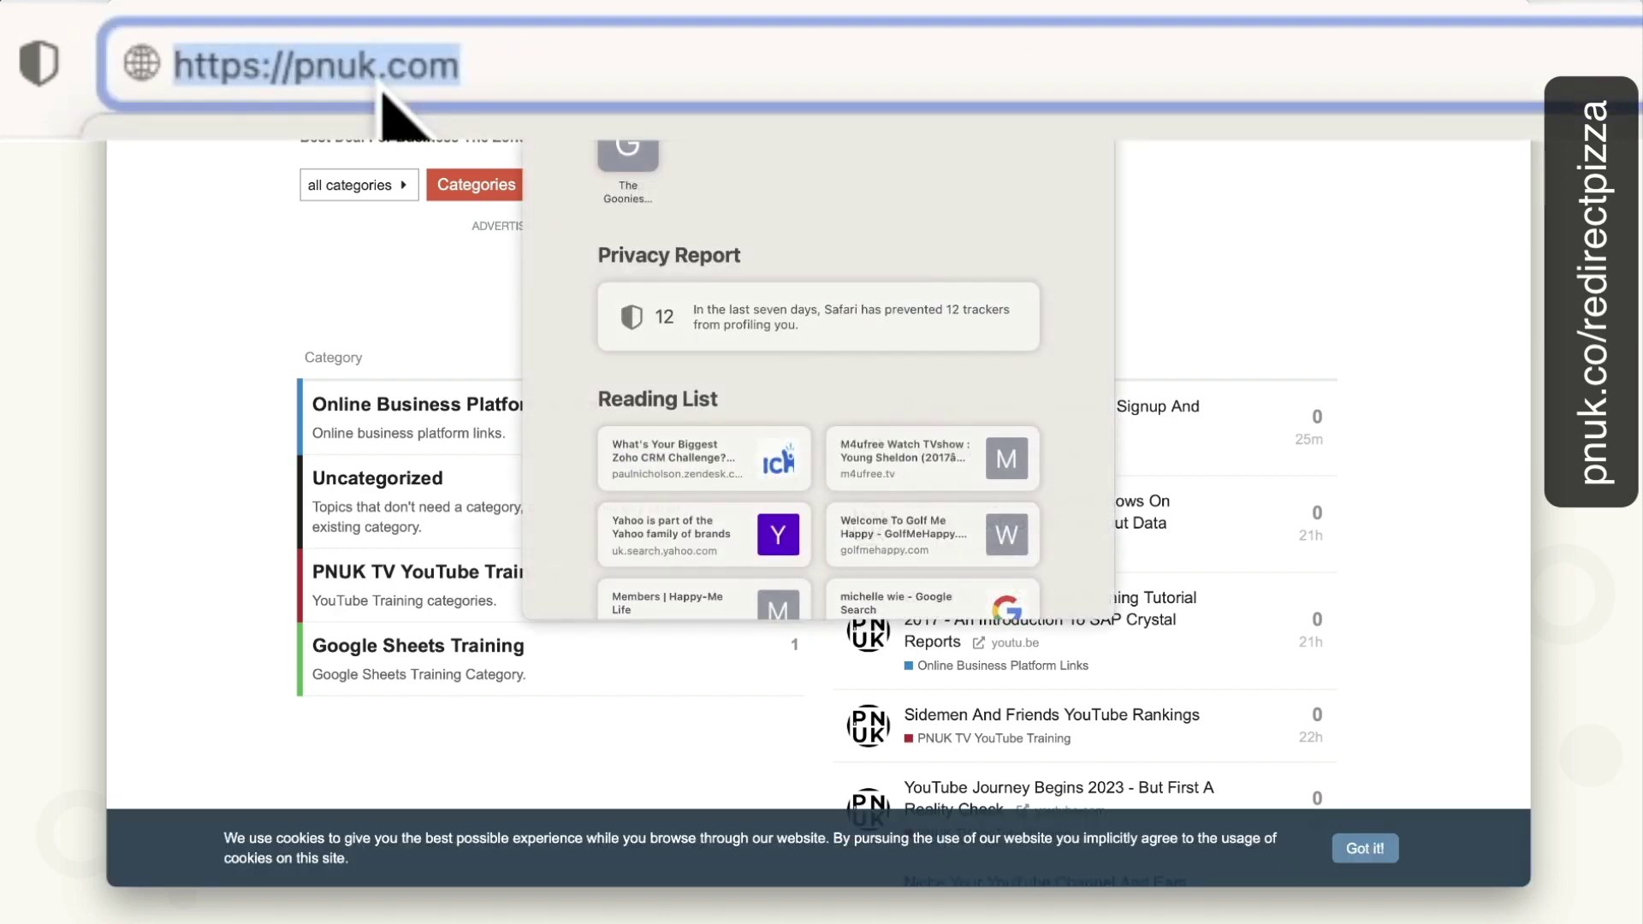
click(378, 60)
double_click(300, 75)
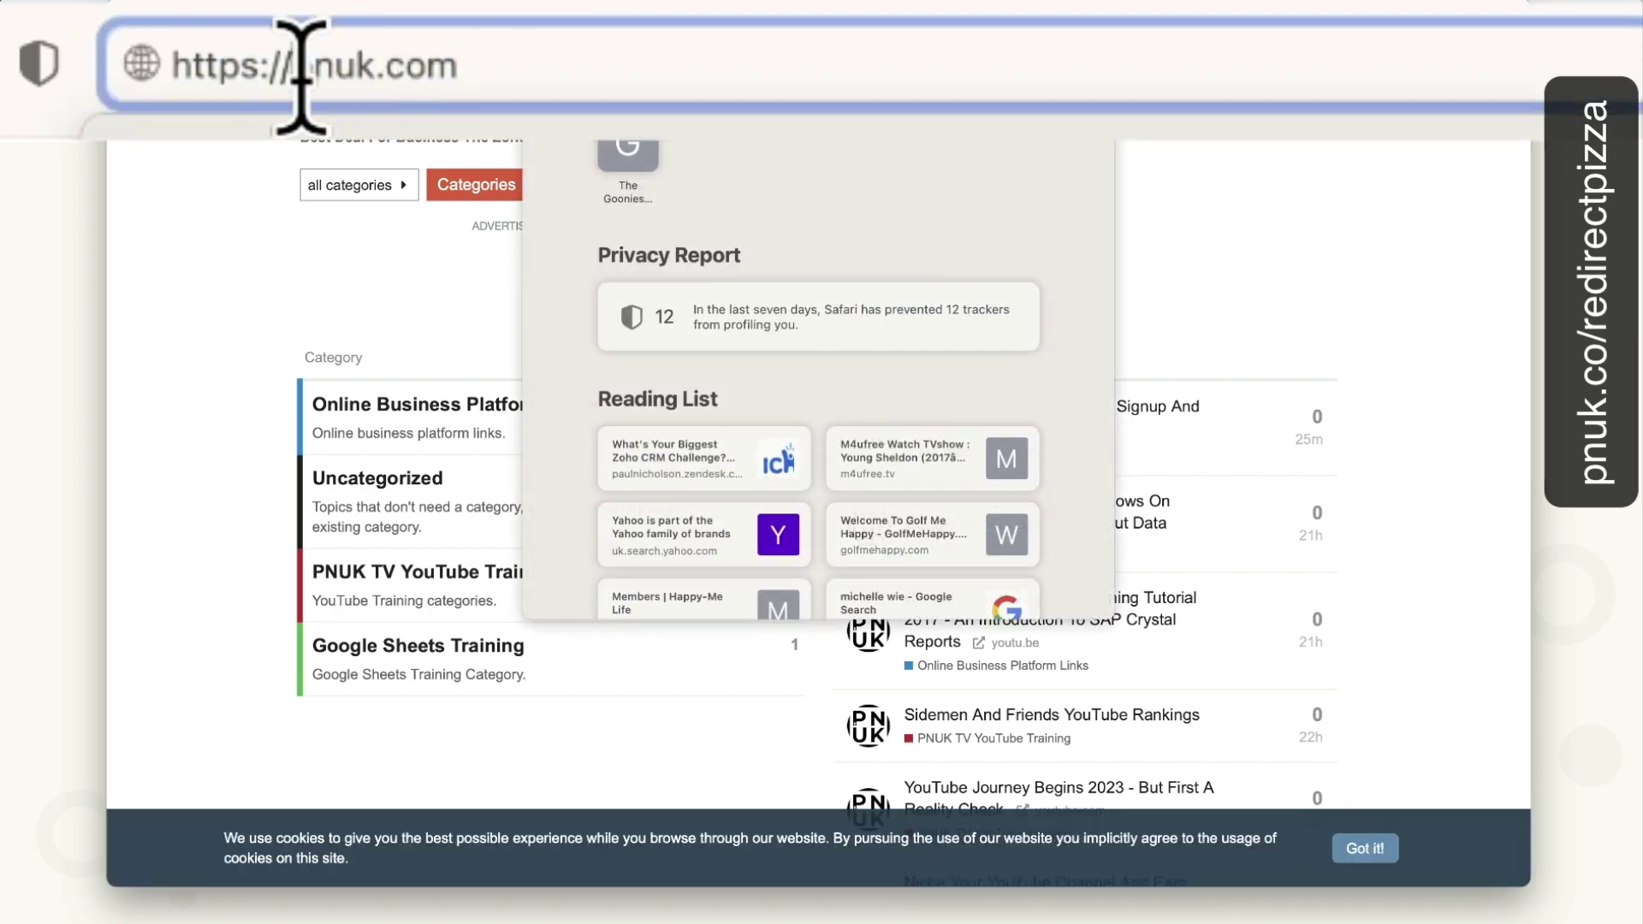
triple_click(300, 76)
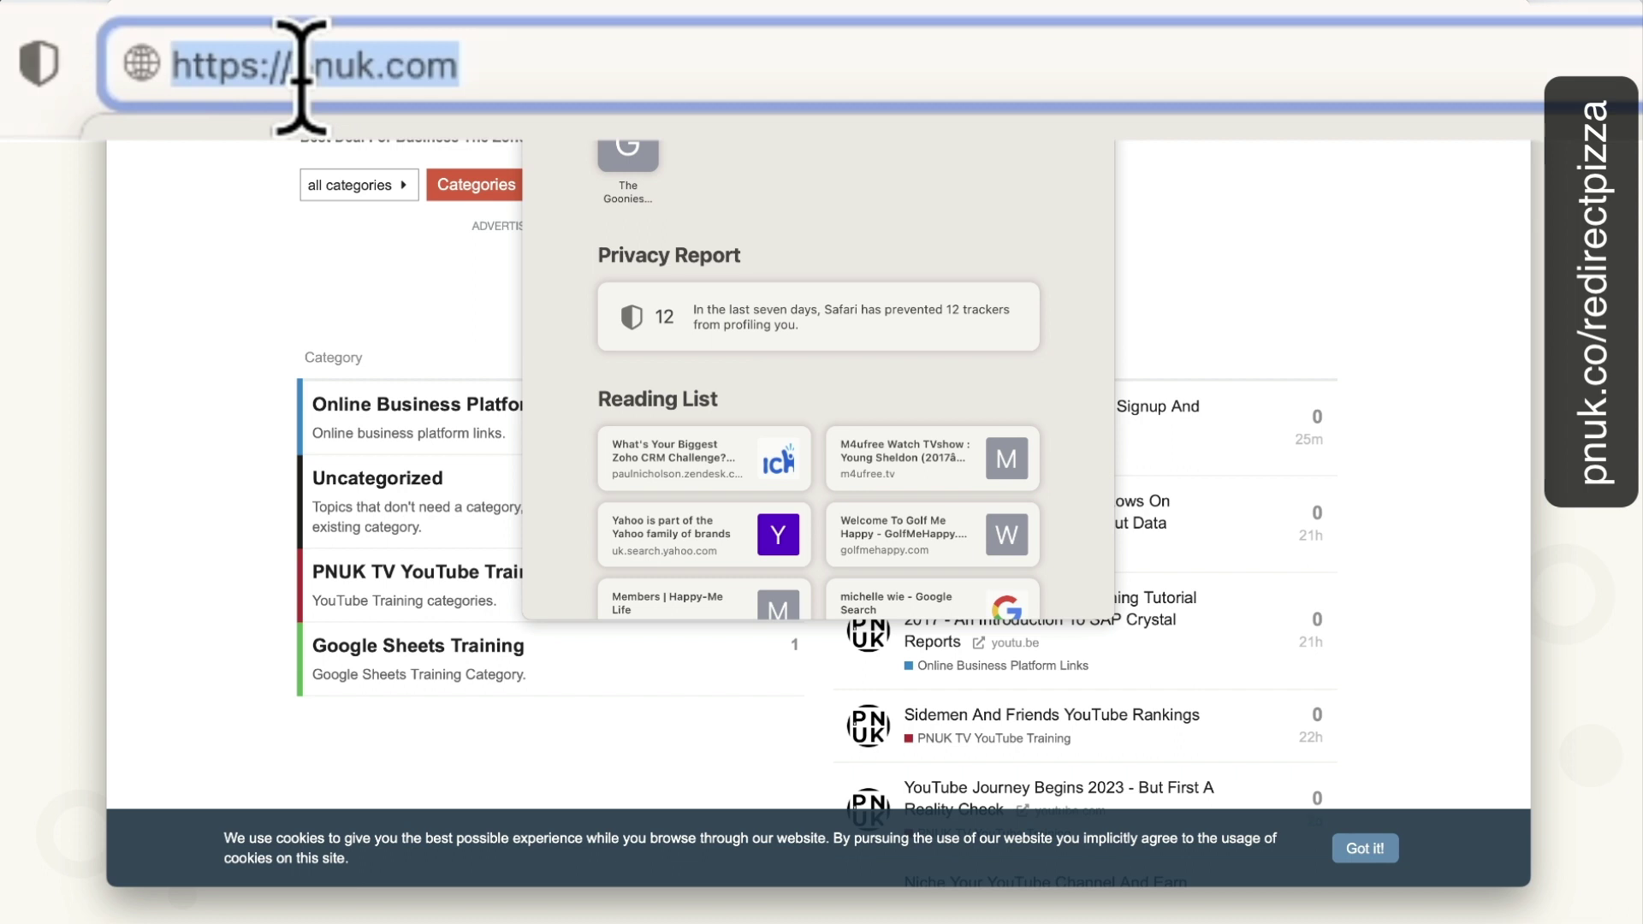
text(trhhdgdf)
key(BackSpace)
key(BackSpace)
key(BackSpace)
key(BackSpace)
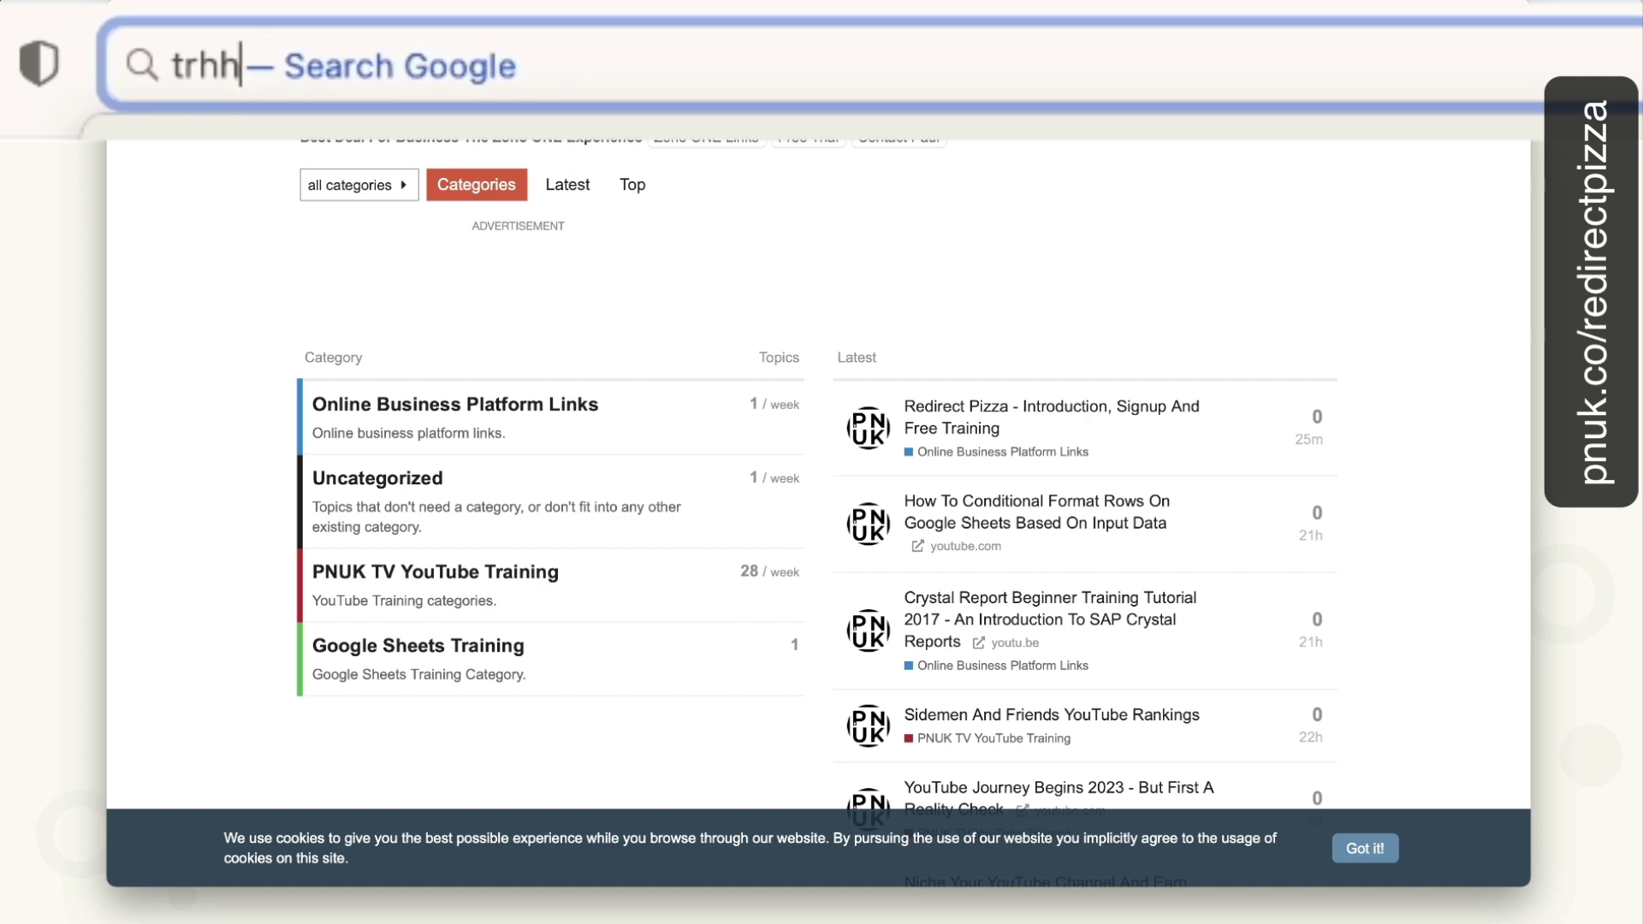
key(BackSpace)
key(BackSpace)
text(aining)
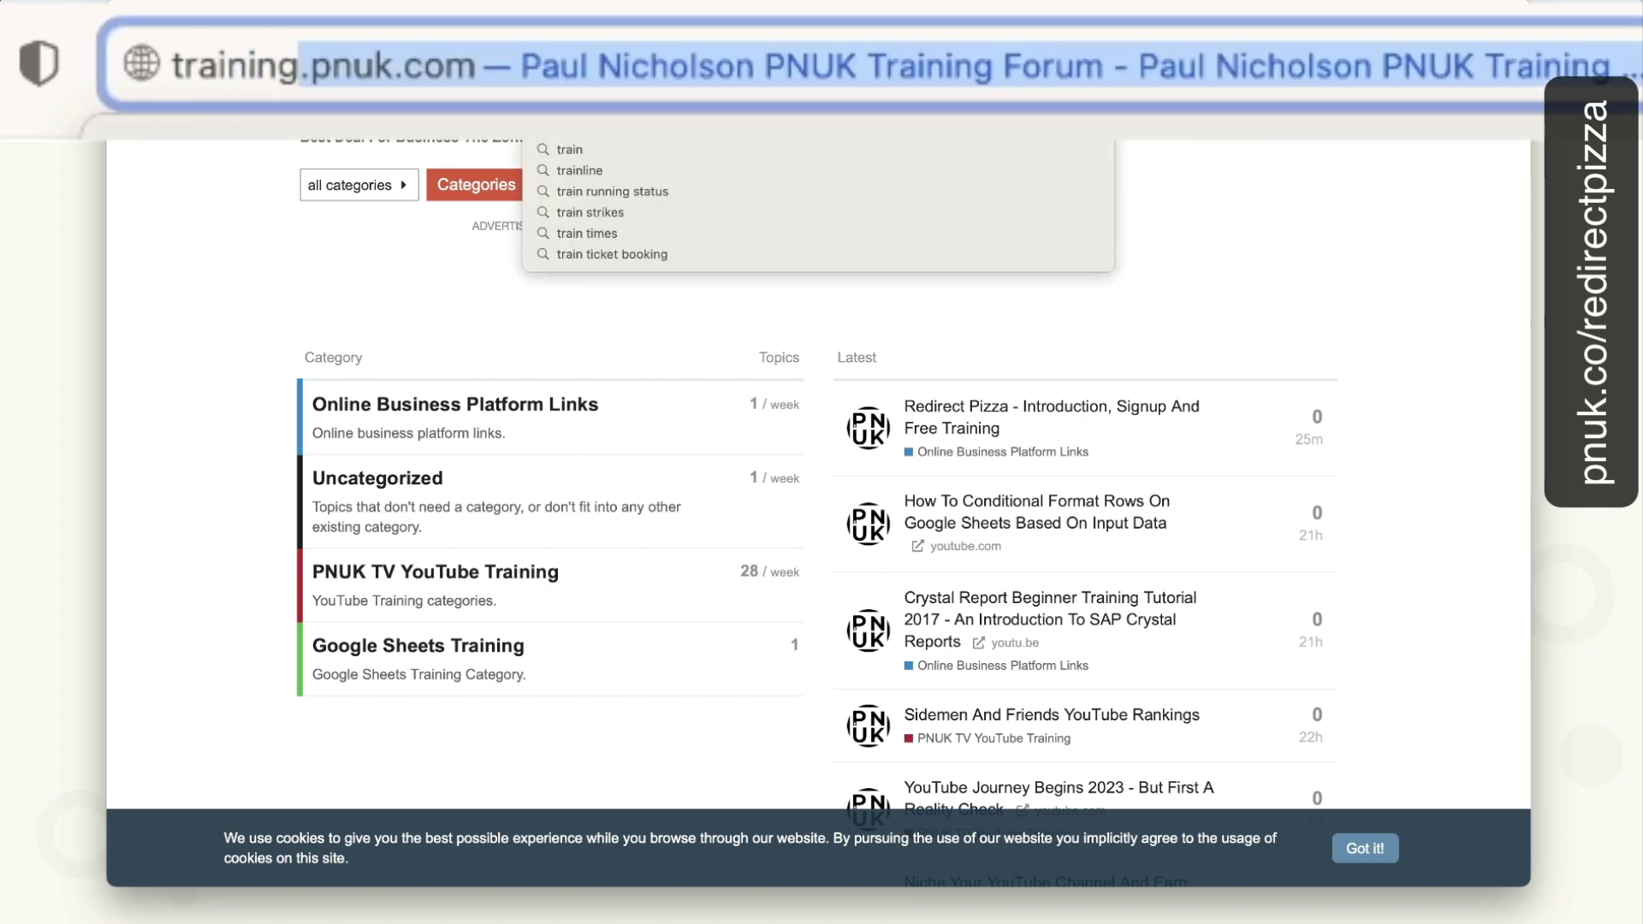
text(s)
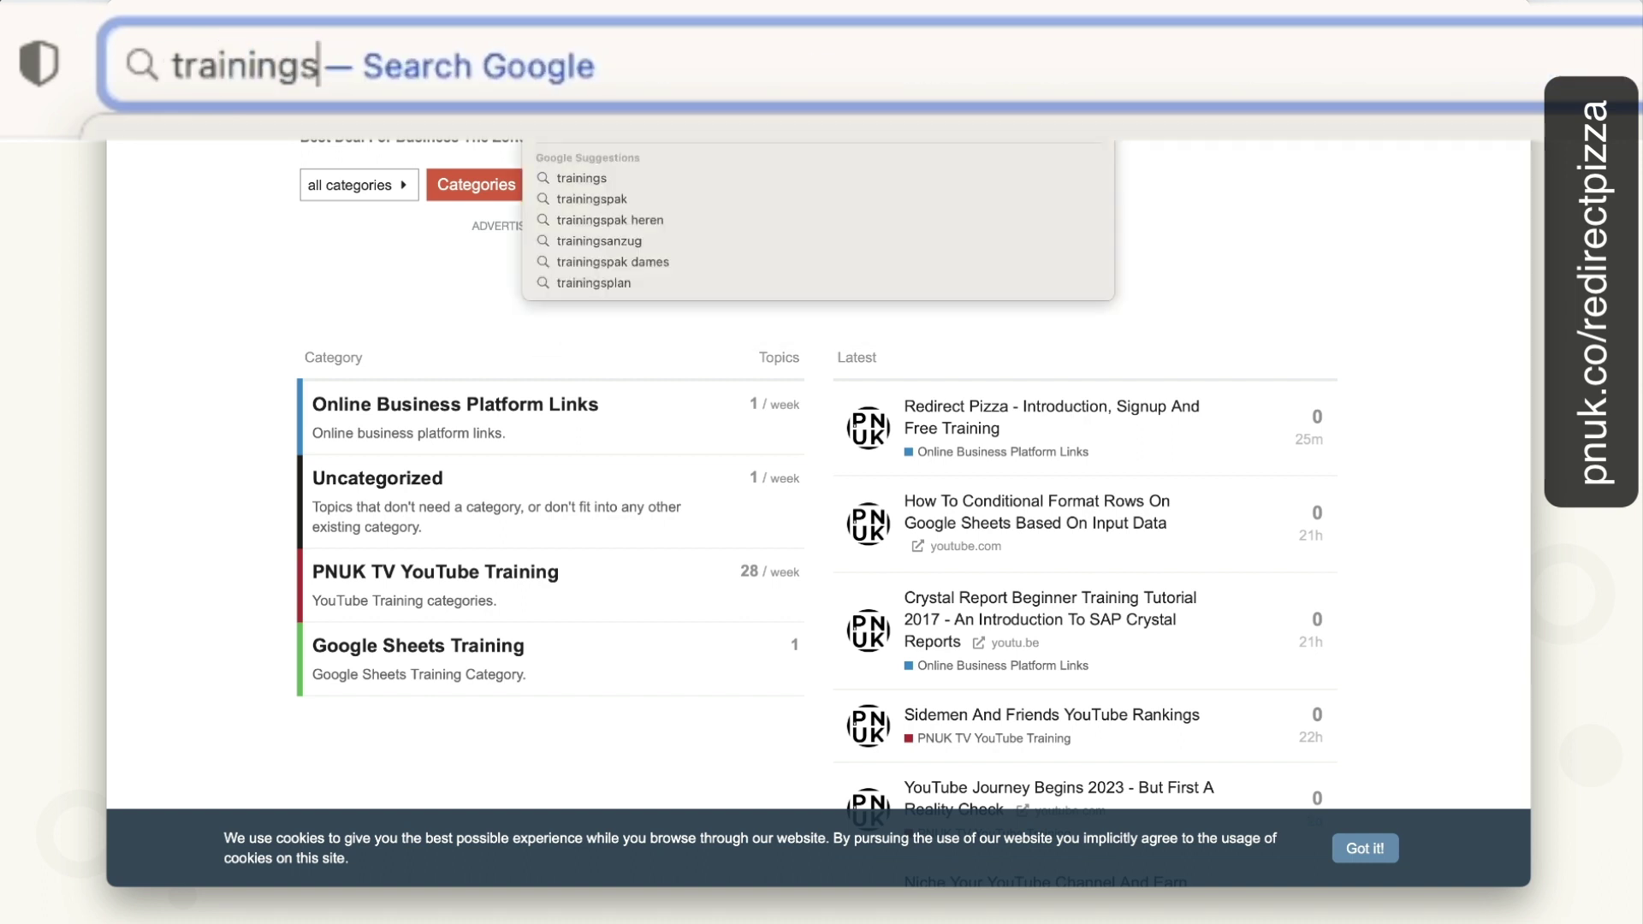
text(.paulnicholson.c)
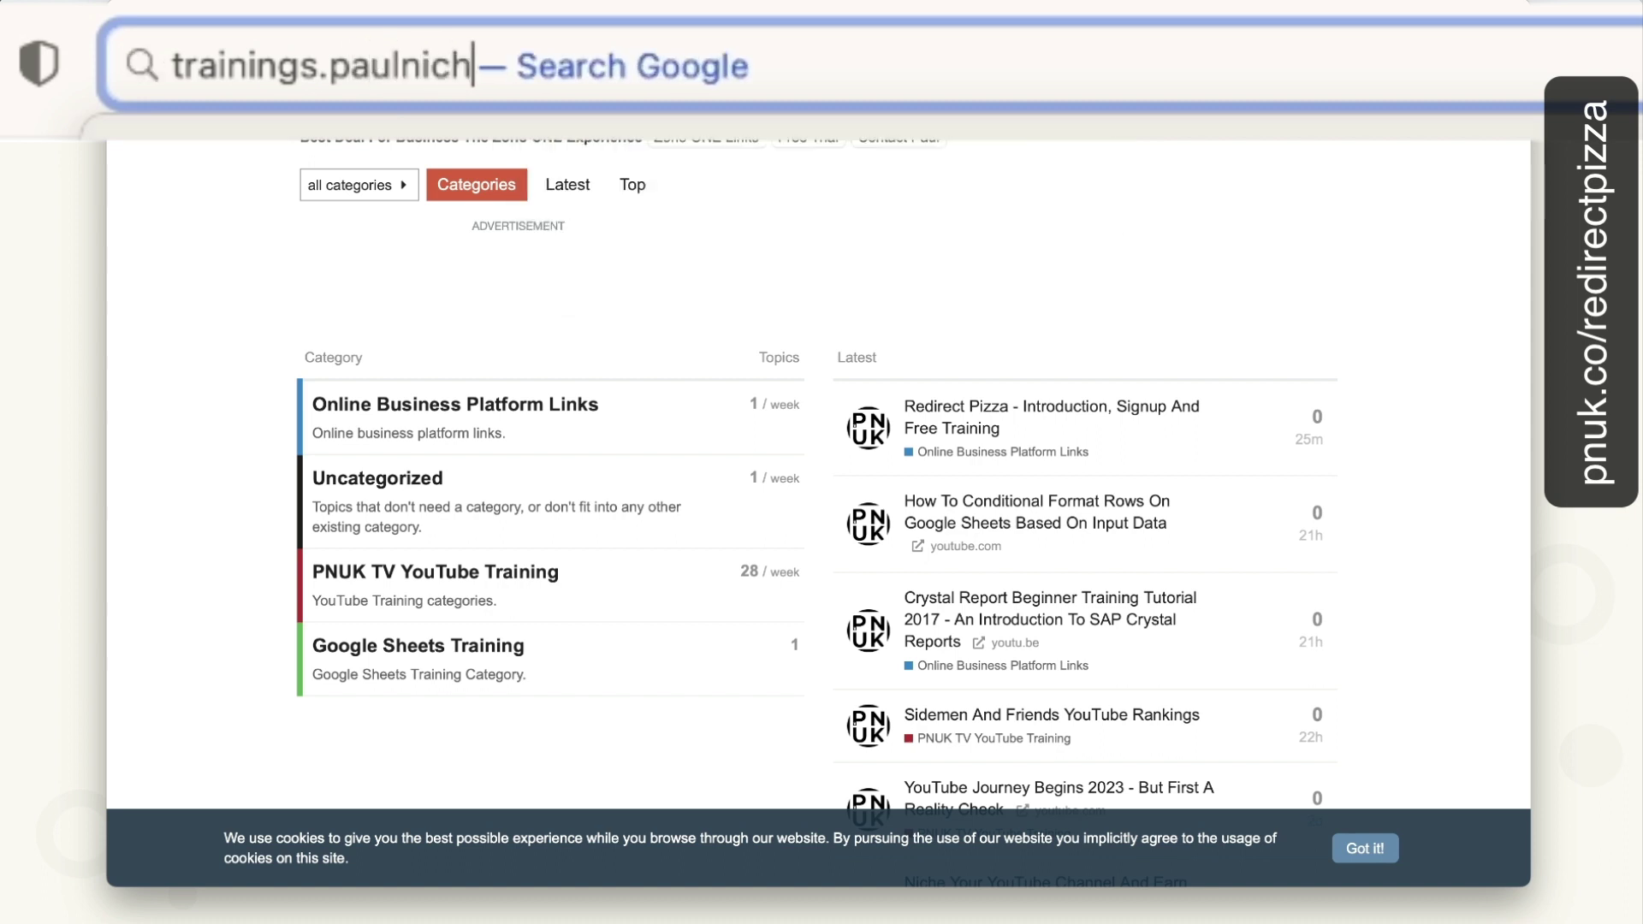
text(om)
key(Return)
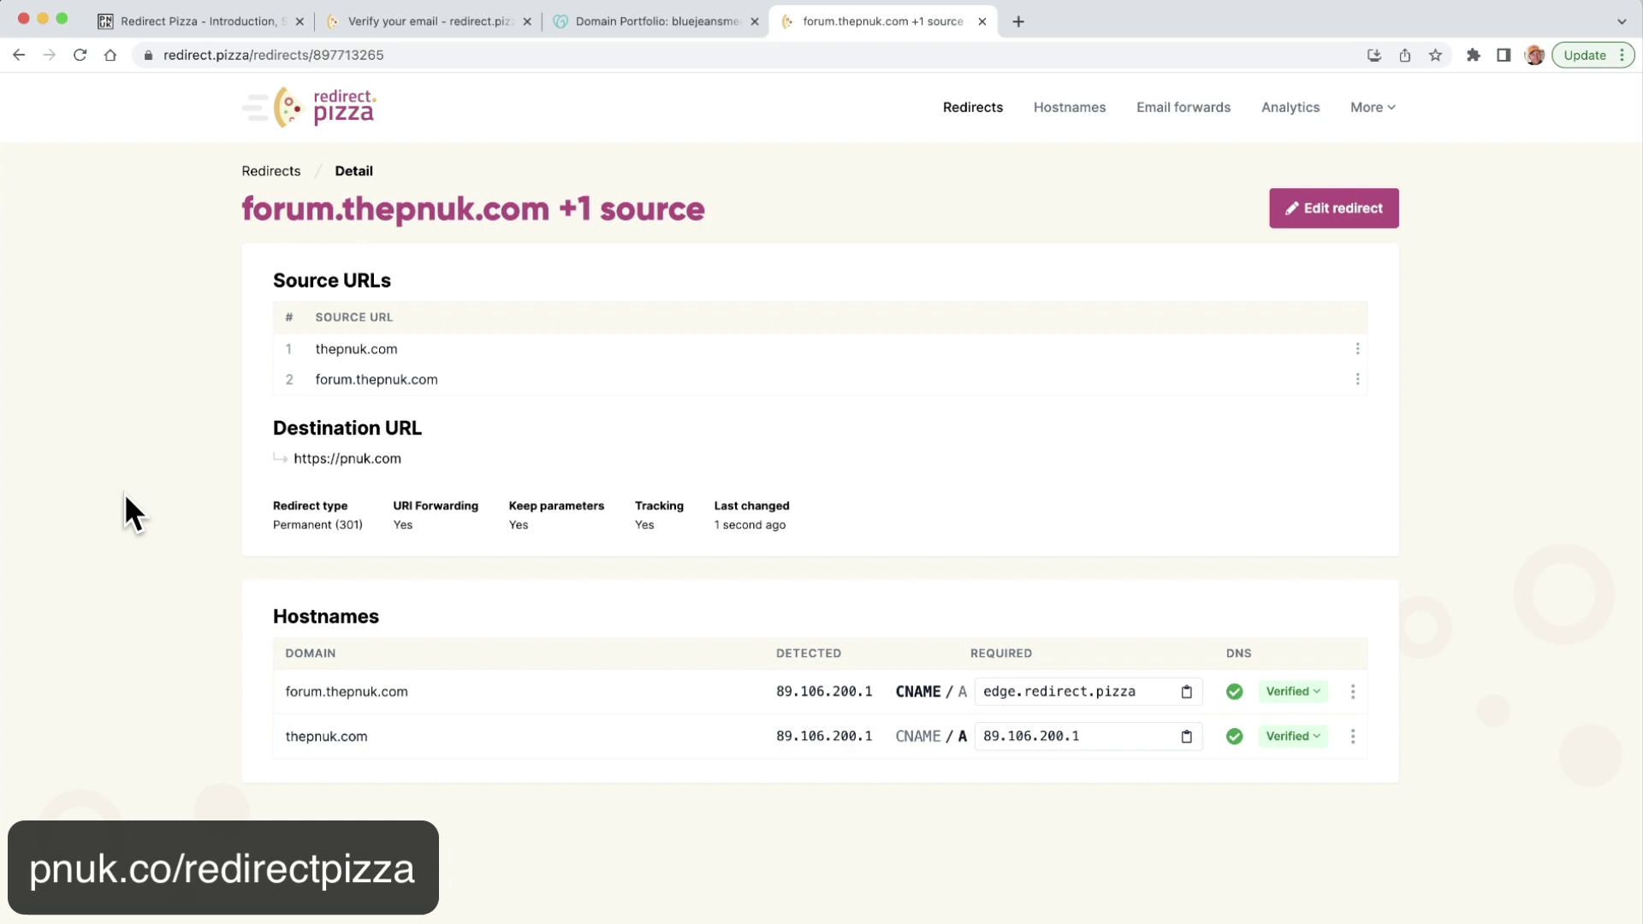
Load thepnuk.com in Chrome and confirm it lands on the pnuk.com forum categories page.
click(242, 55)
text(th)
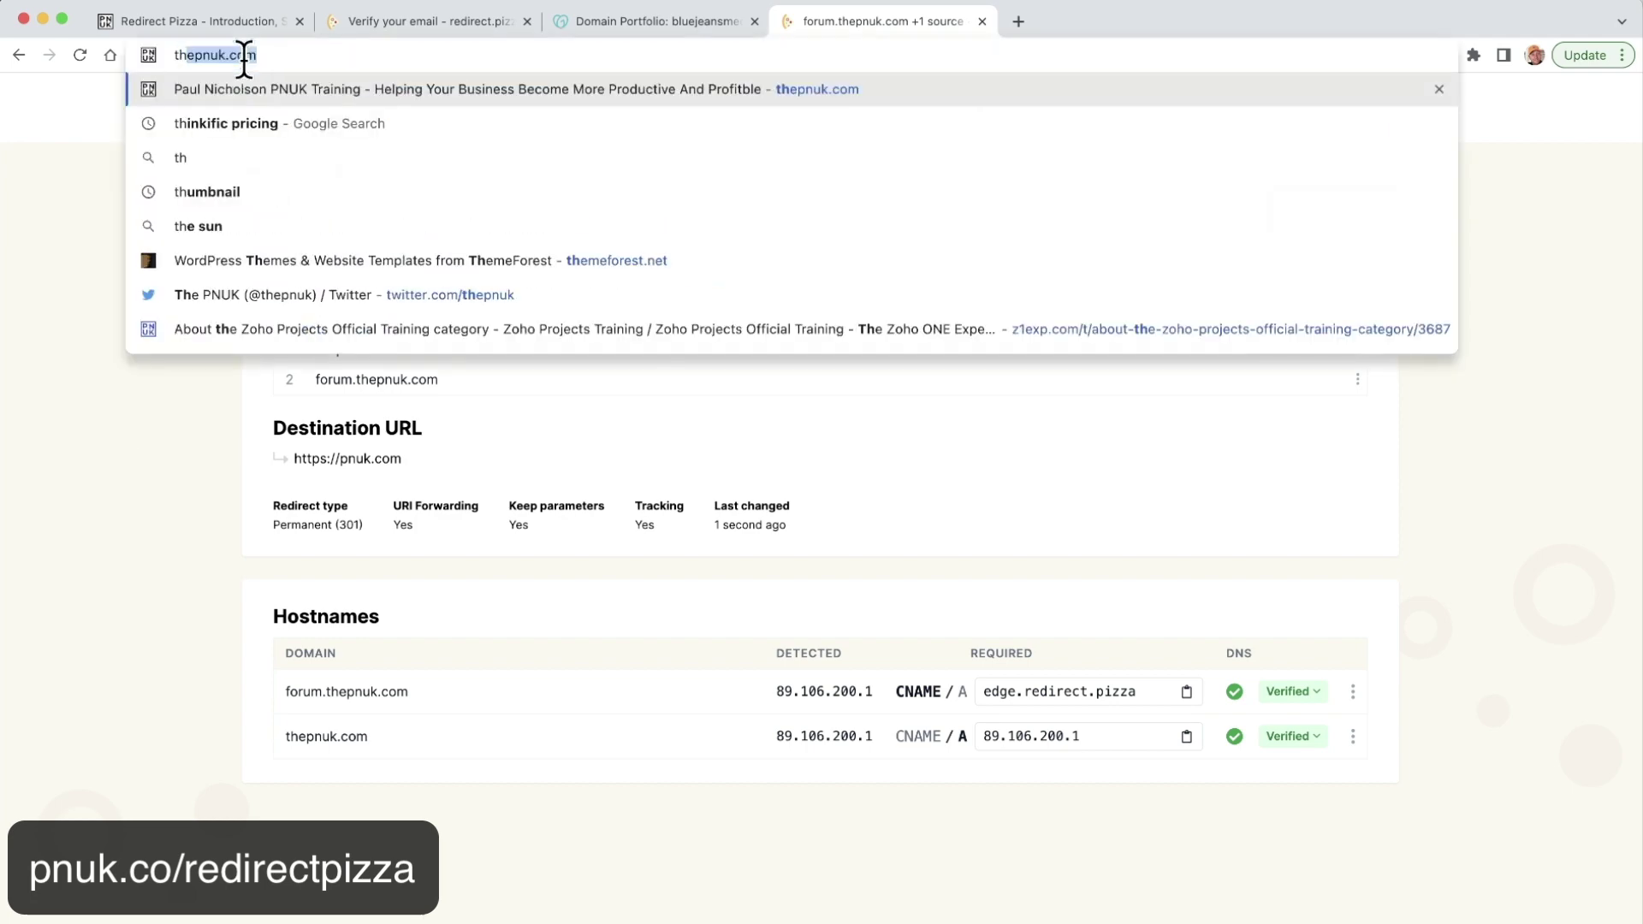
text(e)
key(Return)
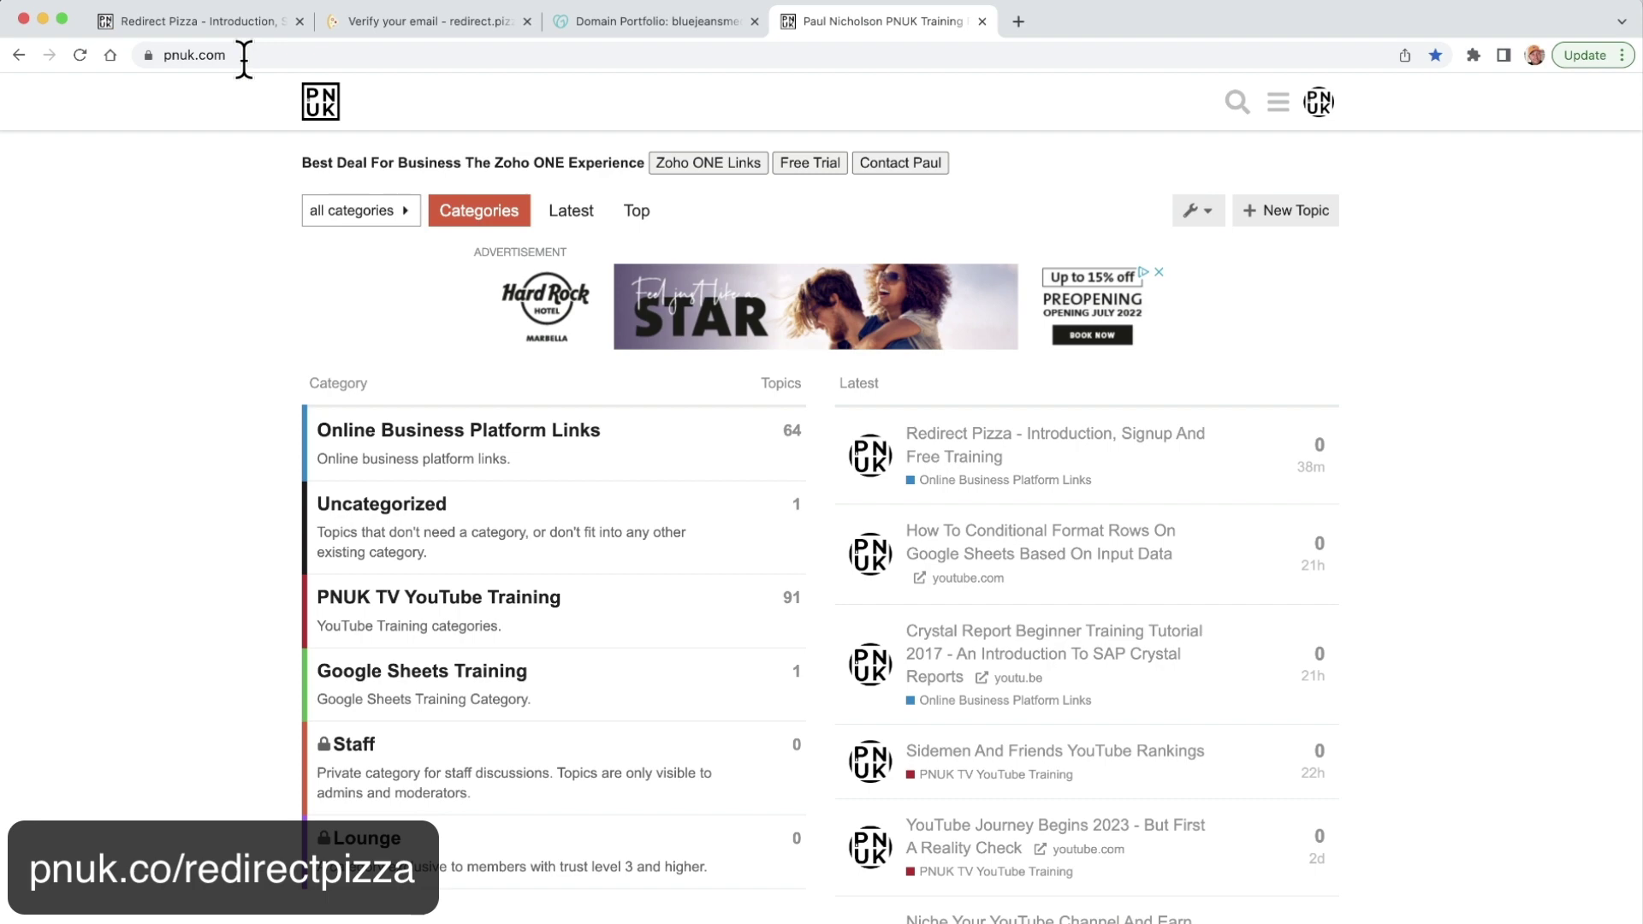
click(244, 58)
key(Right)
key(BackSpace)
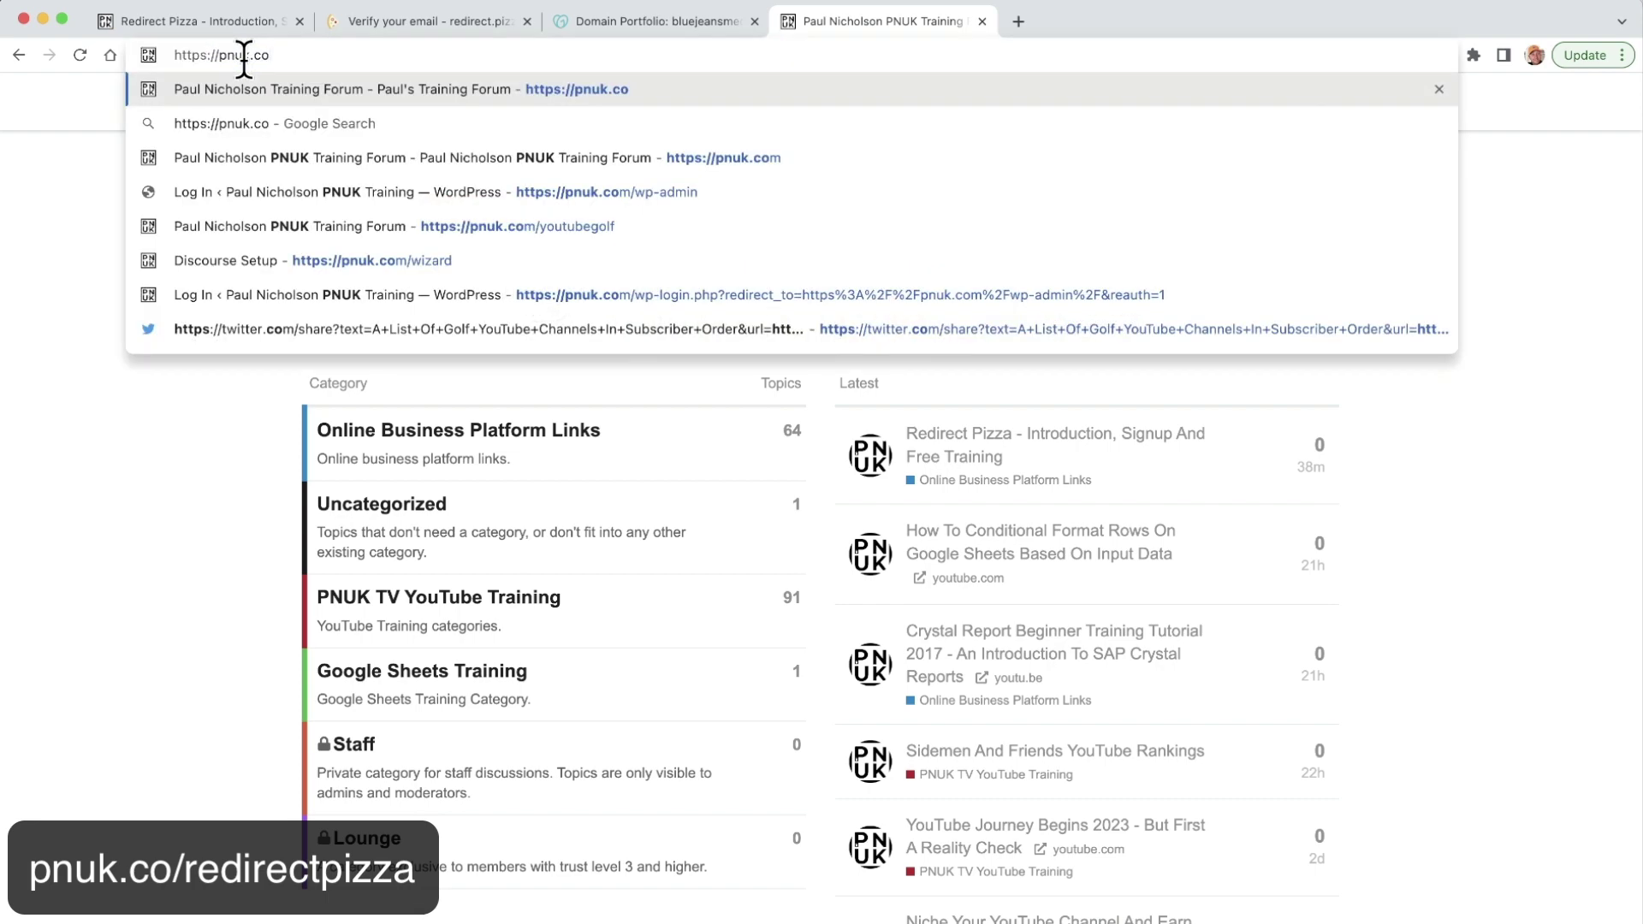
text(/redi)
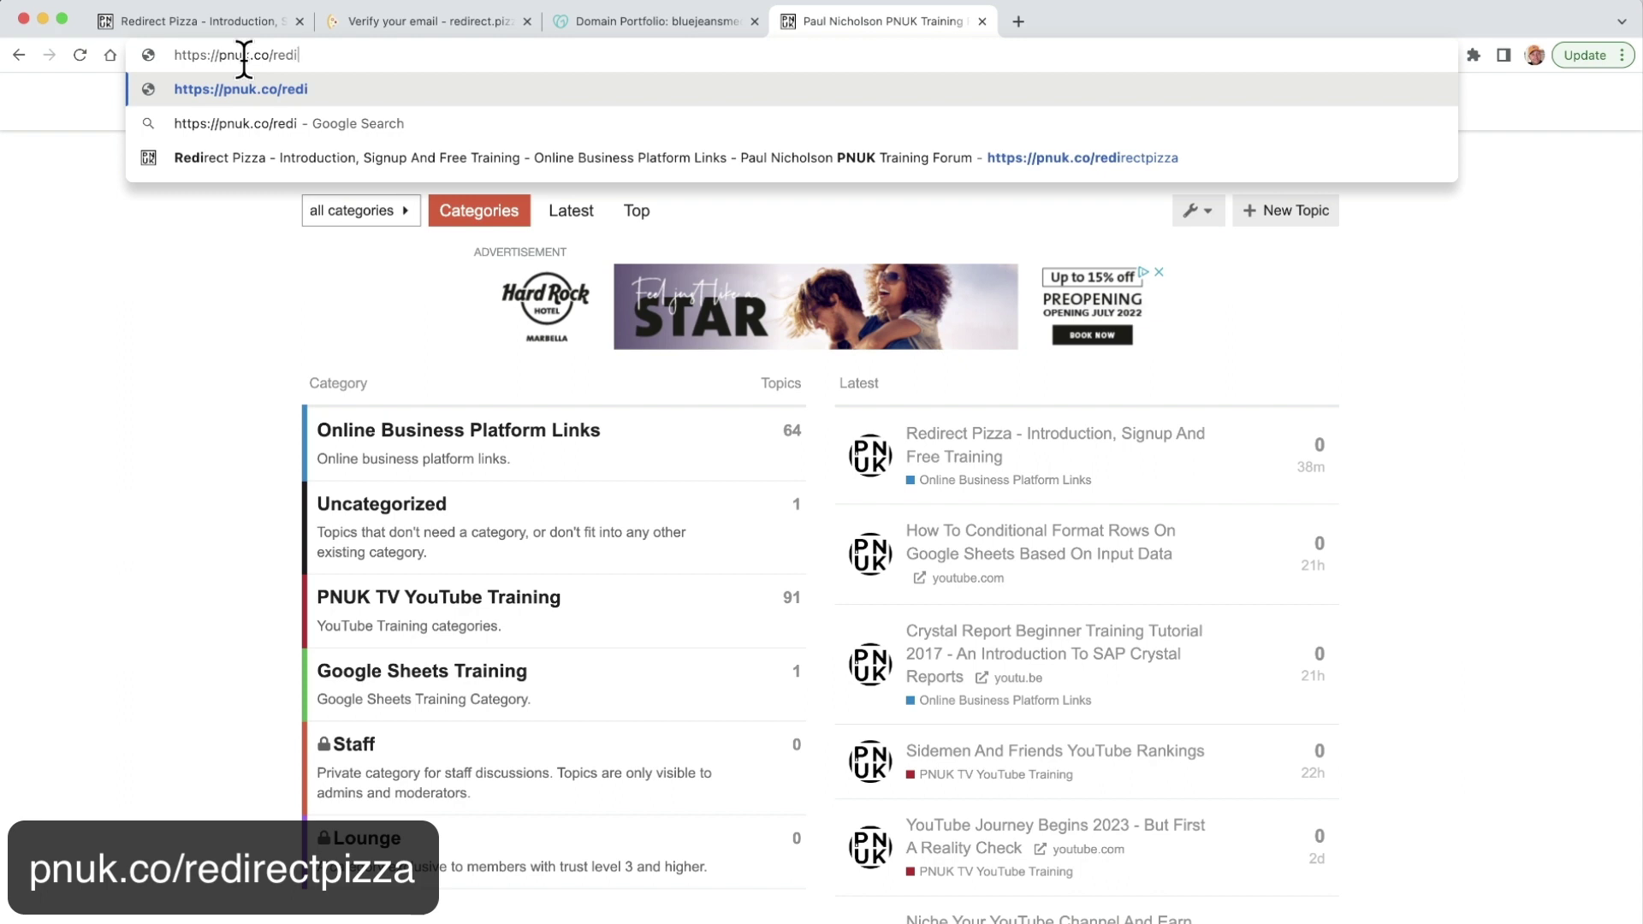
text(r)
text(ec)
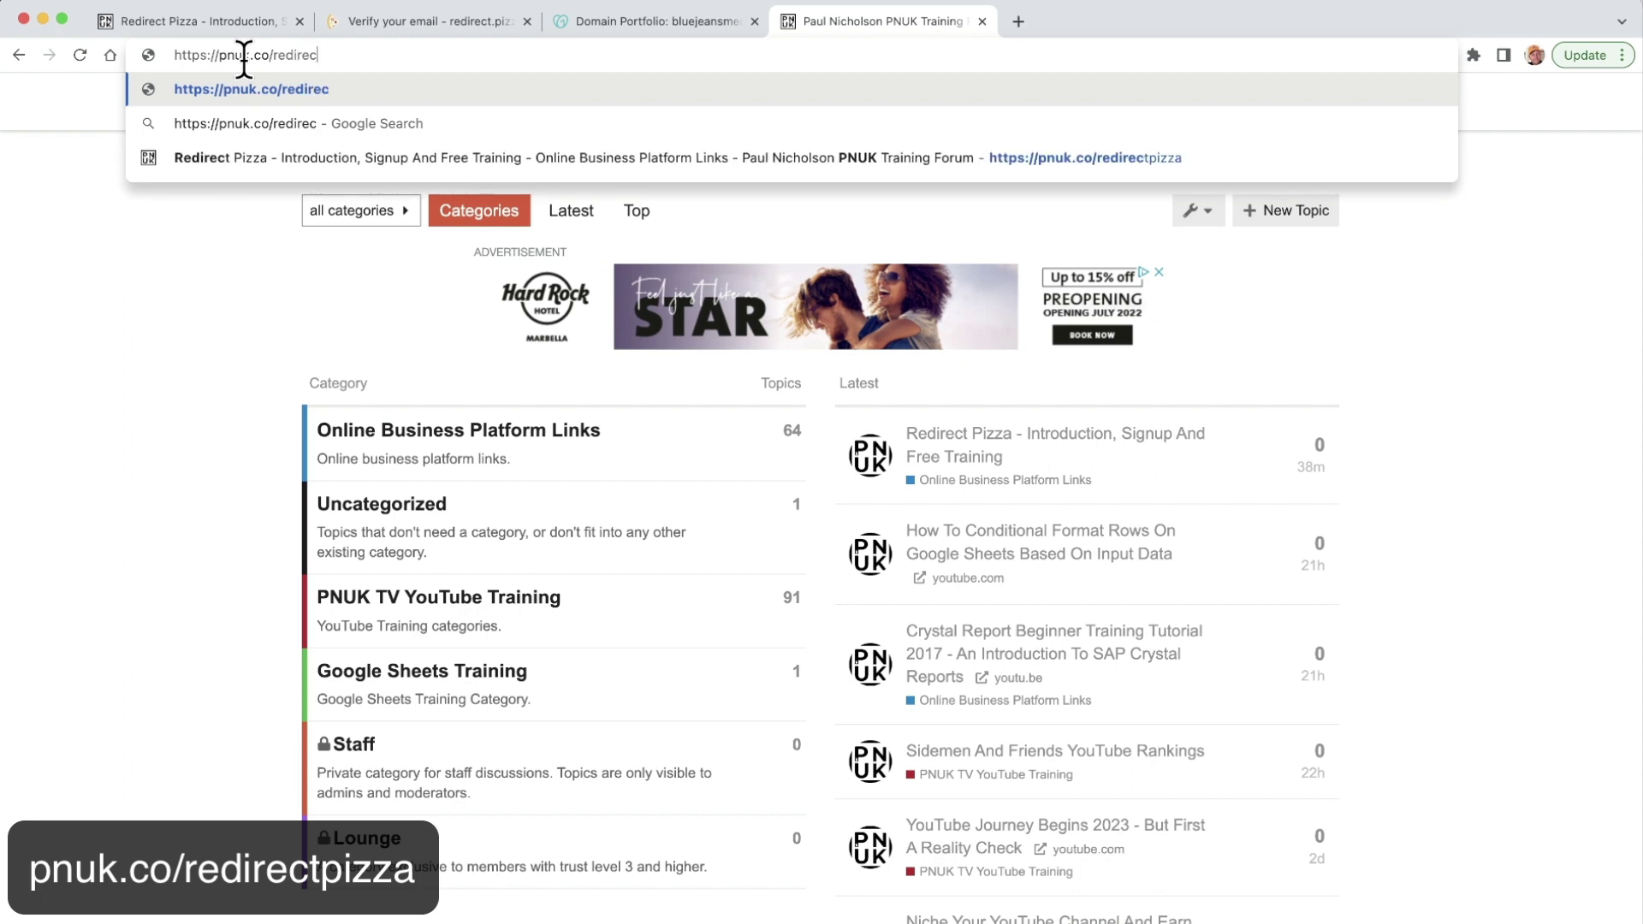
text(tpizza)
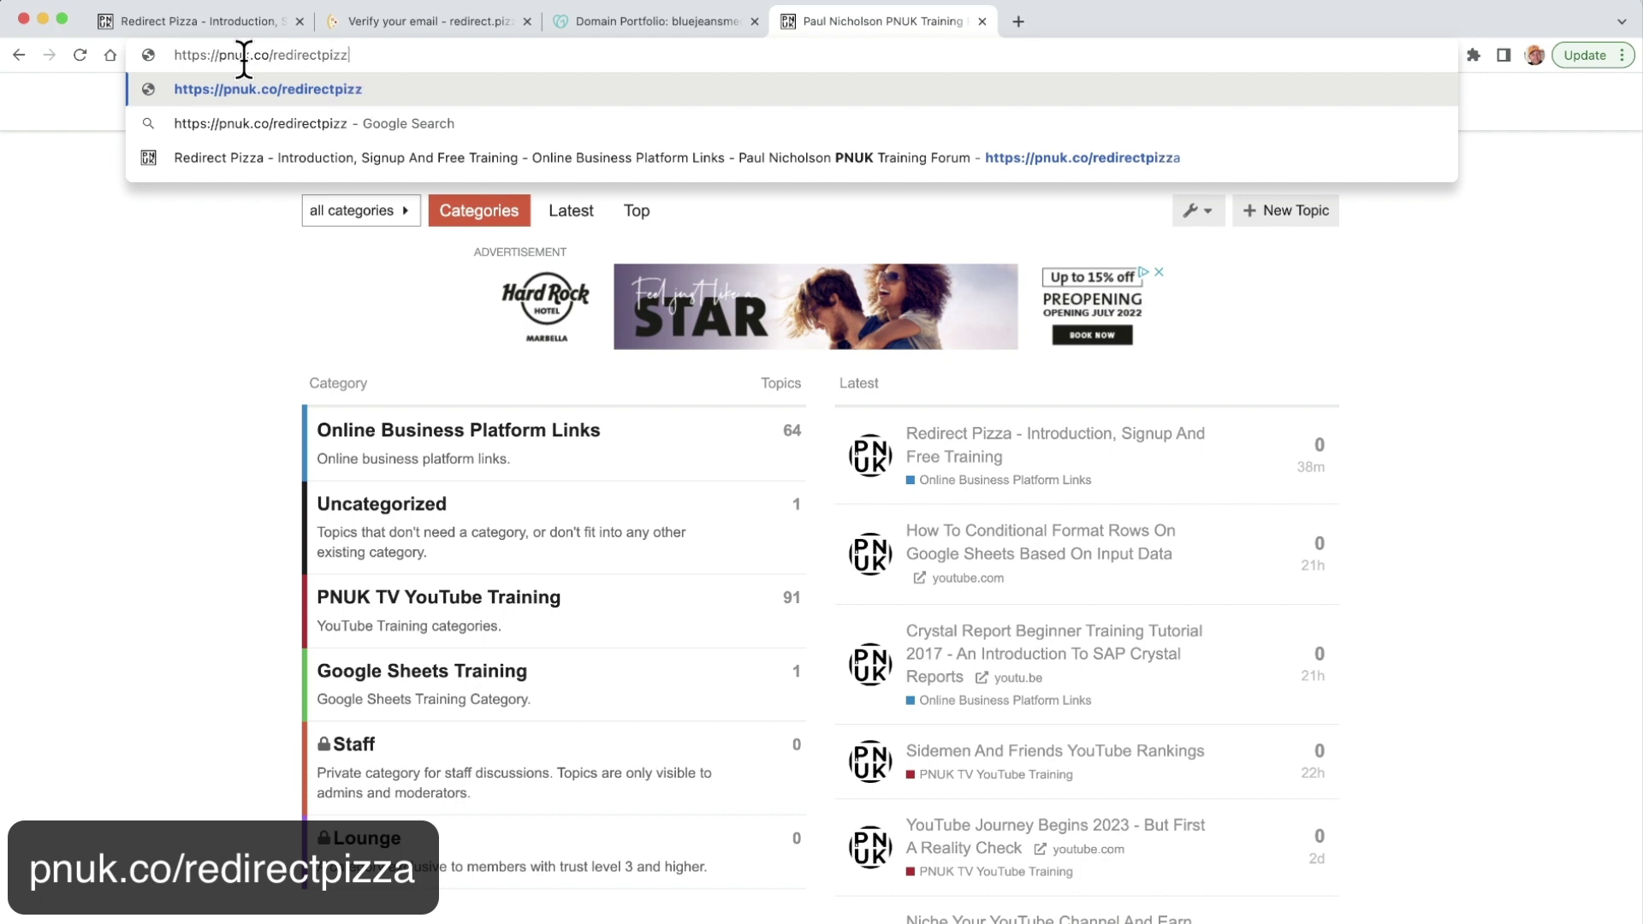
key(Return)
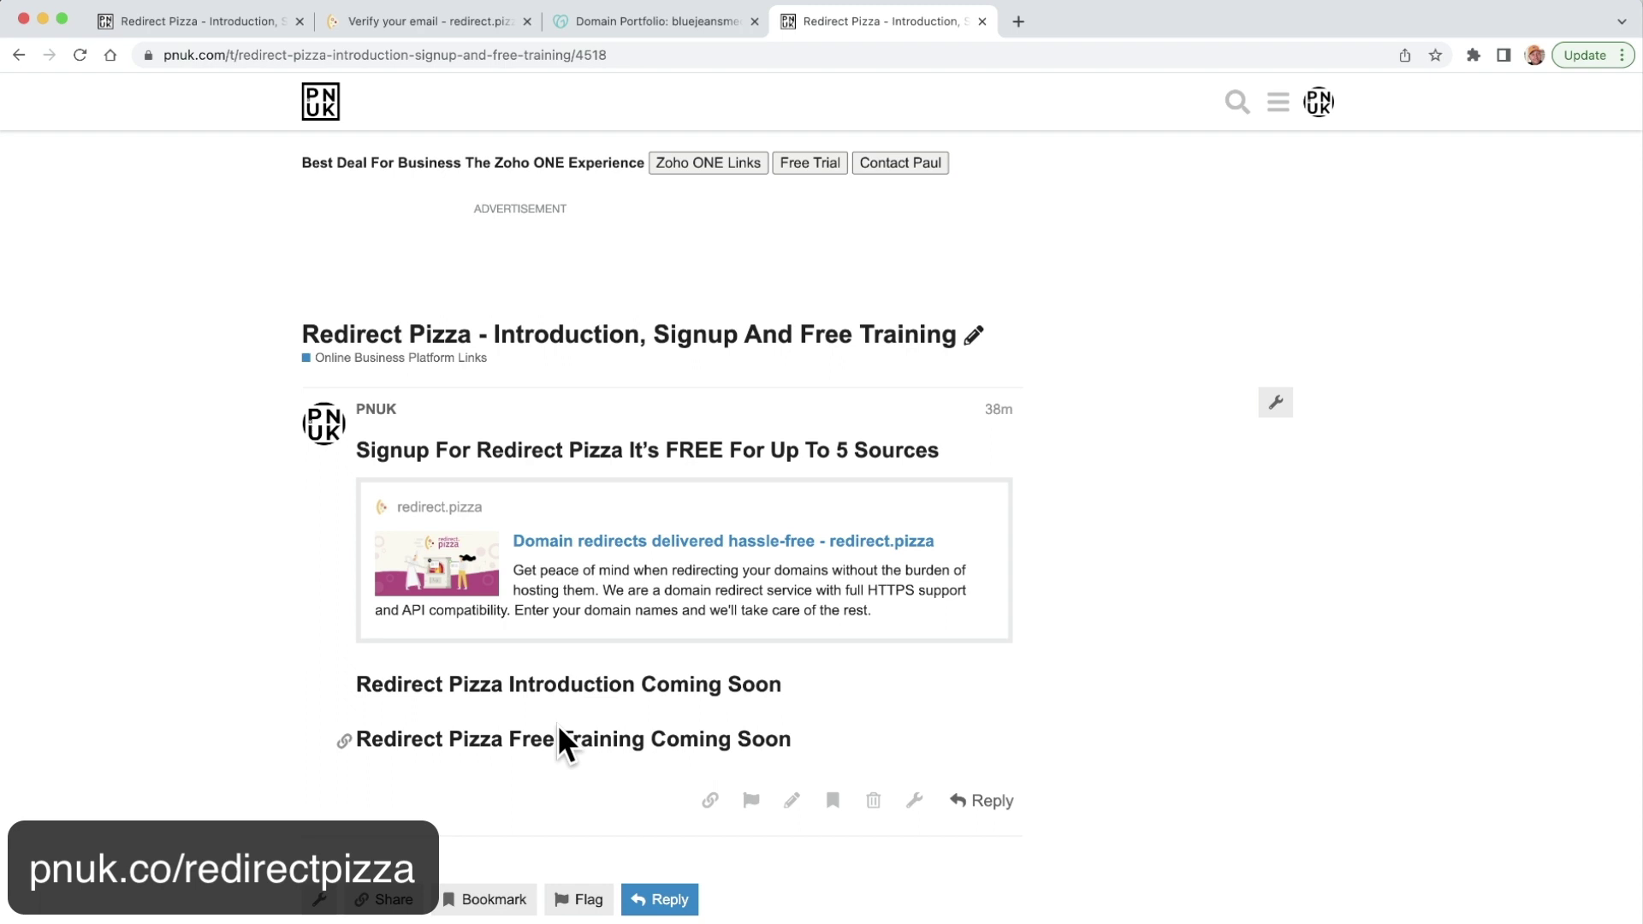
Open redirect.pizza from the forum post's link preview and go to its Pricing page.
click(602, 552)
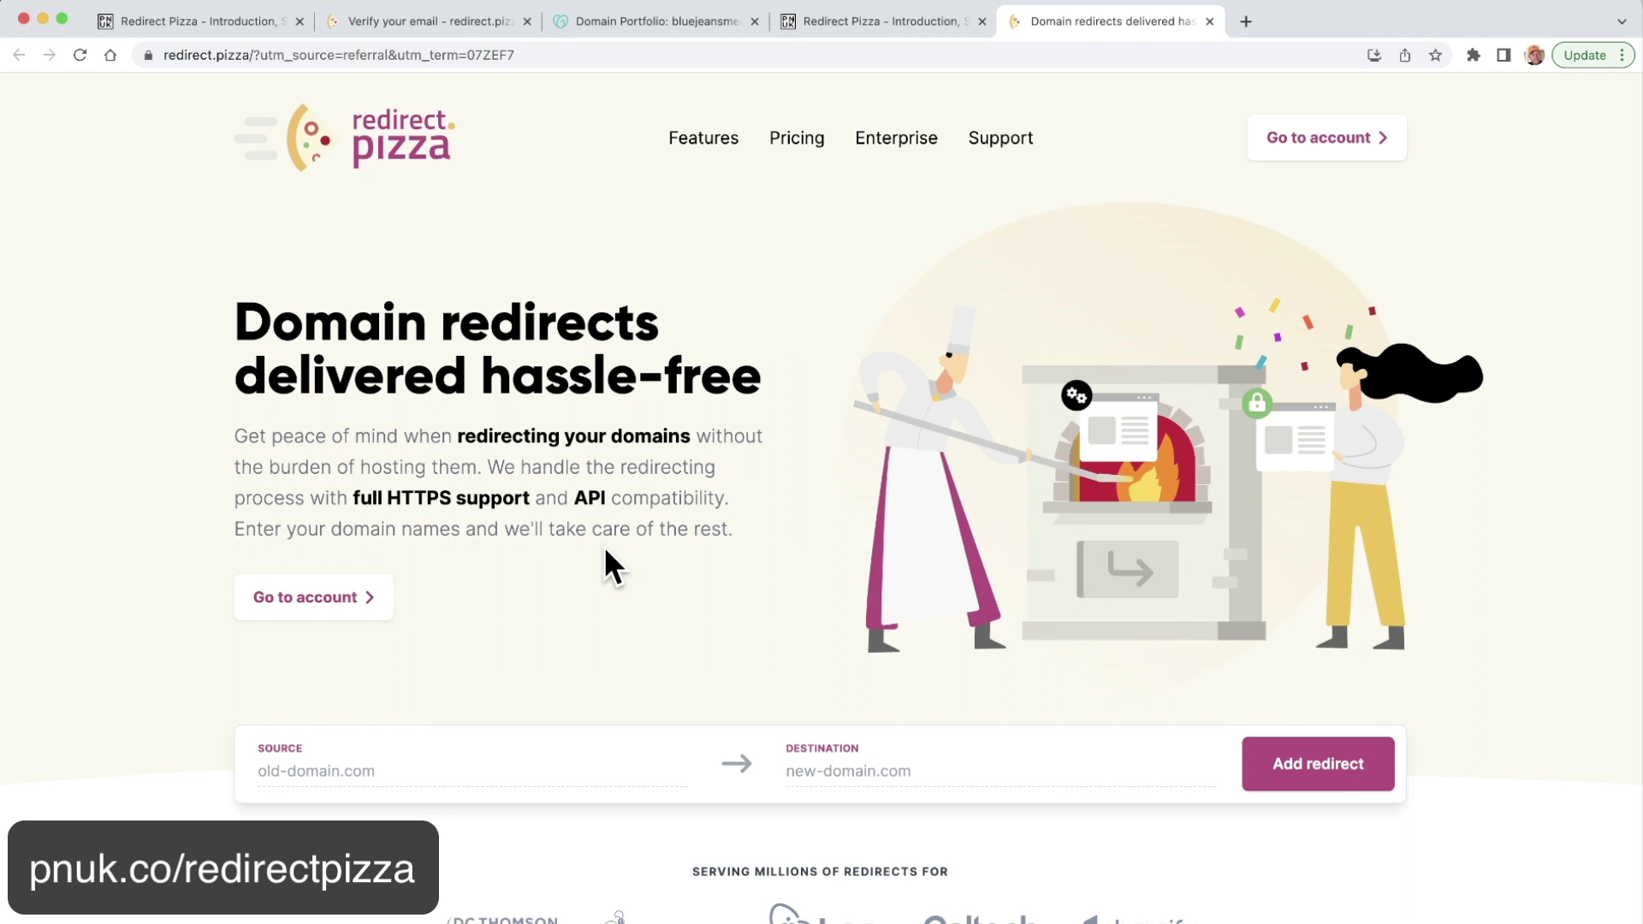
click(800, 161)
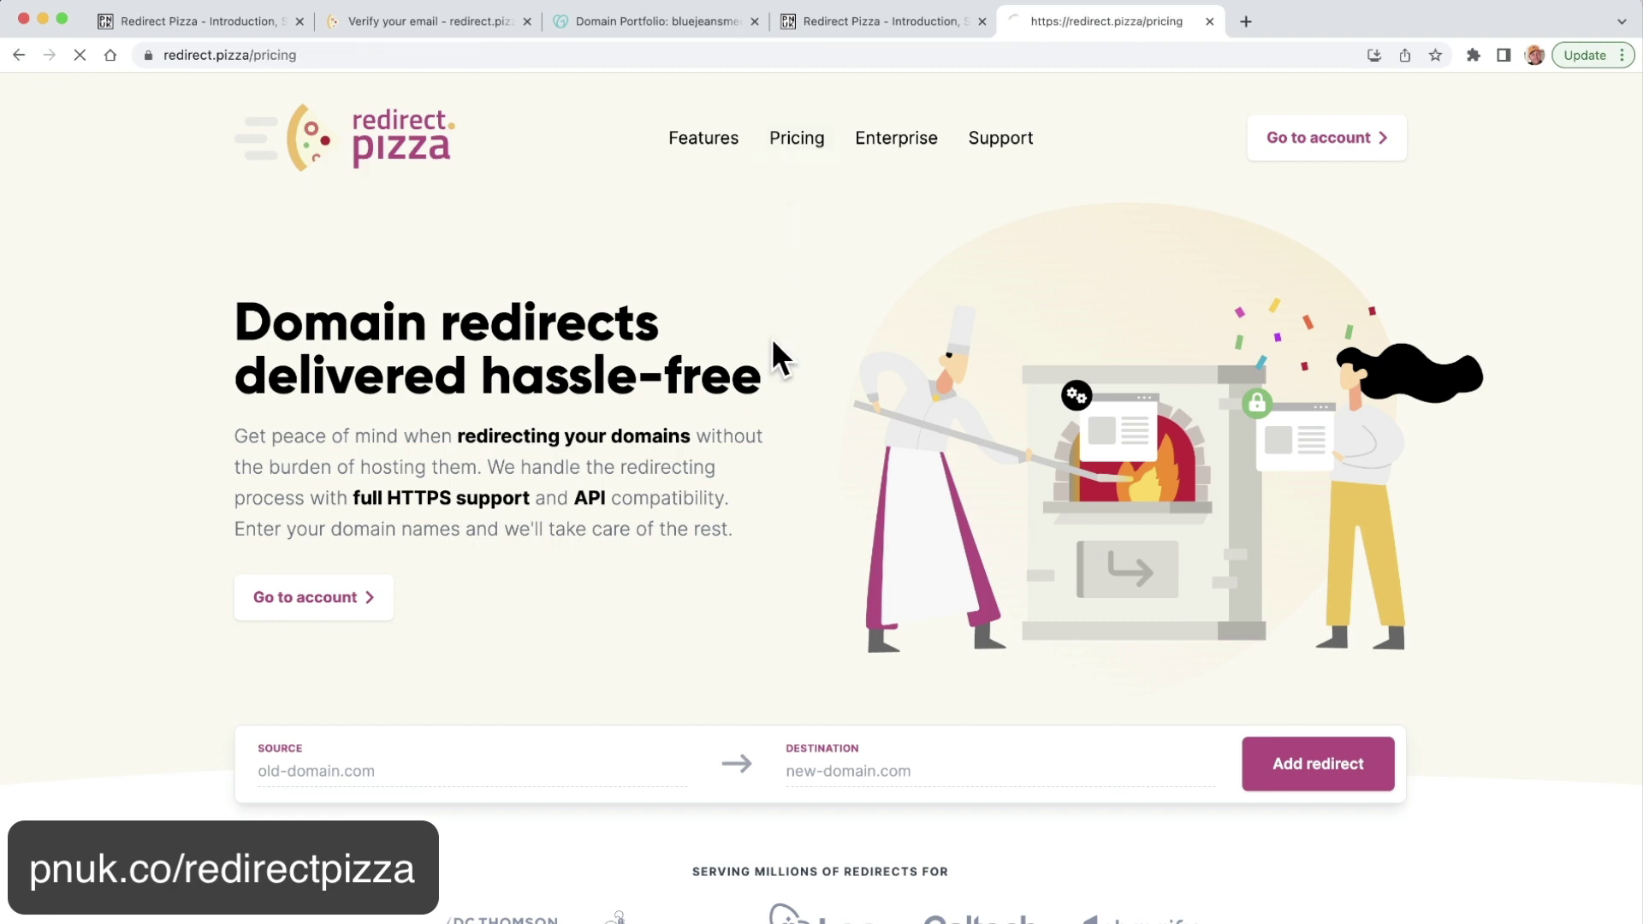